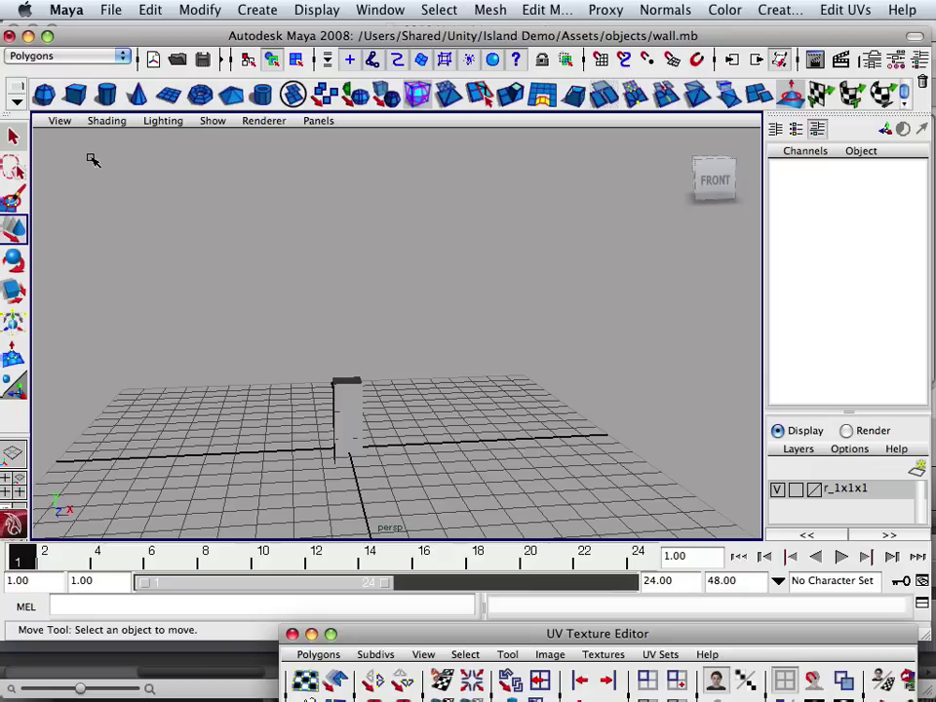
Create a polygon cube, scale it uniformly to 8.745 and raise it upward.
left_click(76, 94)
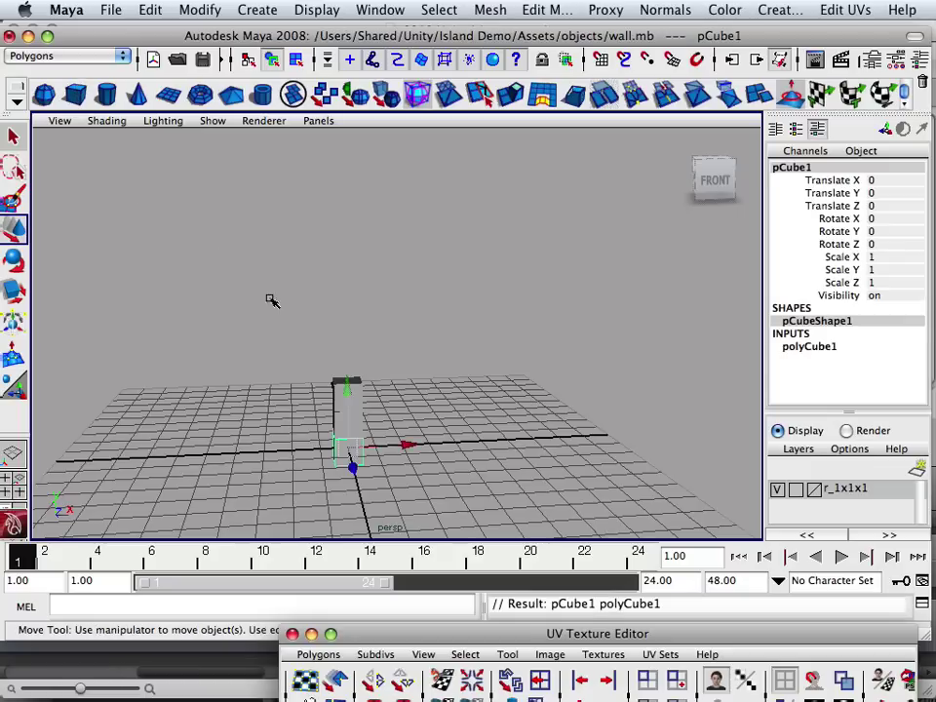
key("r")
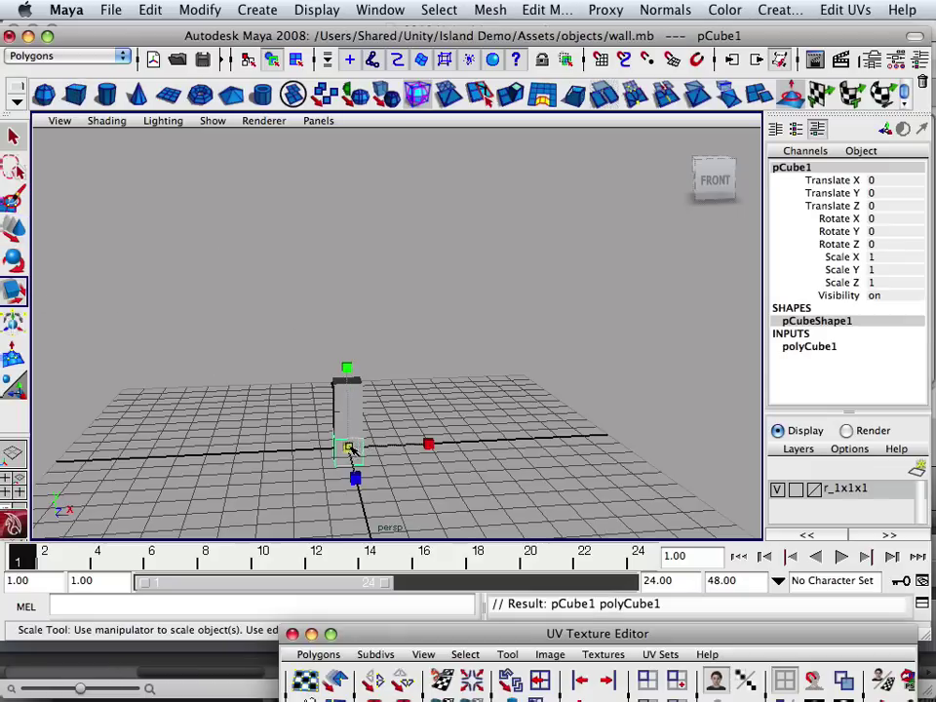
left_click_drag(349, 449, 535, 445)
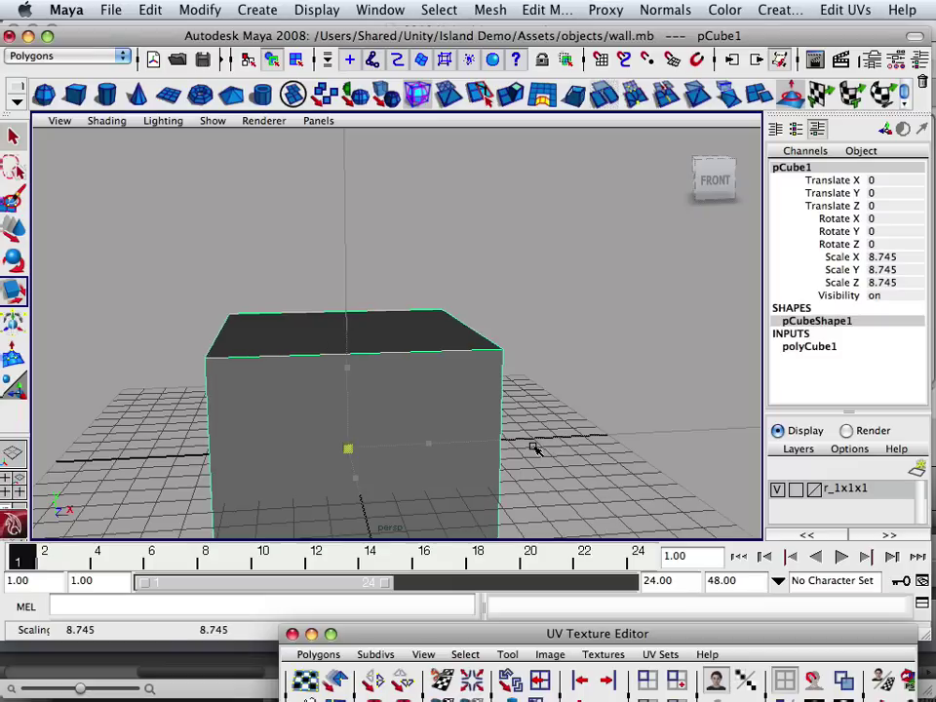
left_click(14, 226)
left_click_drag(350, 377, 341, 282)
Fine-tune the cube's height to Translate Y 3.836, checking it in wireframe and shaded views.
key("4")
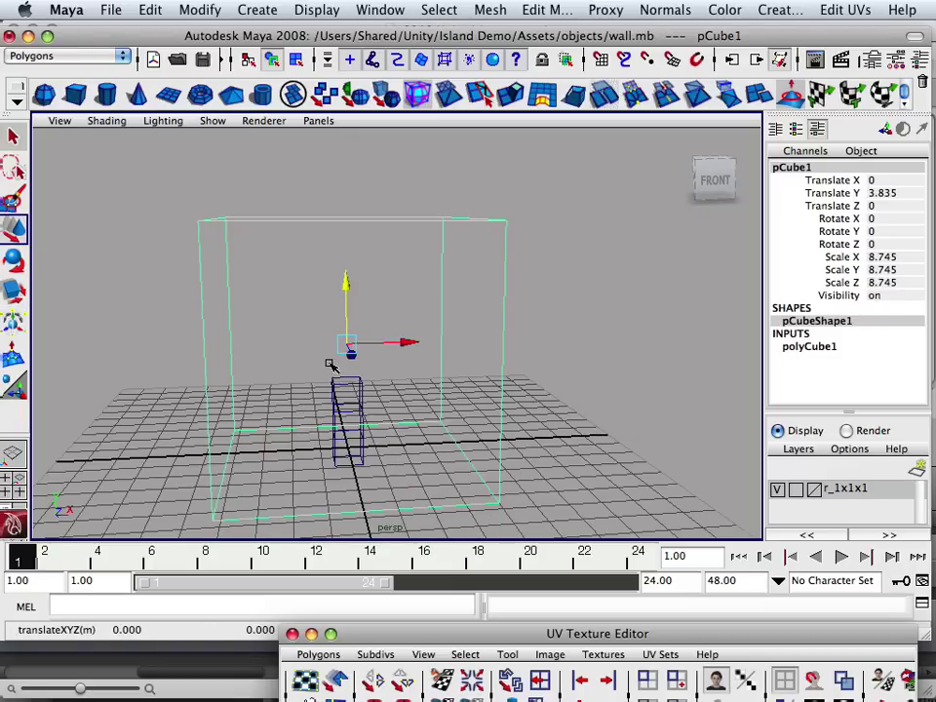
left_click_drag(332, 365, 320, 331, "alt")
left_click_drag(344, 280, 492, 321)
key("5")
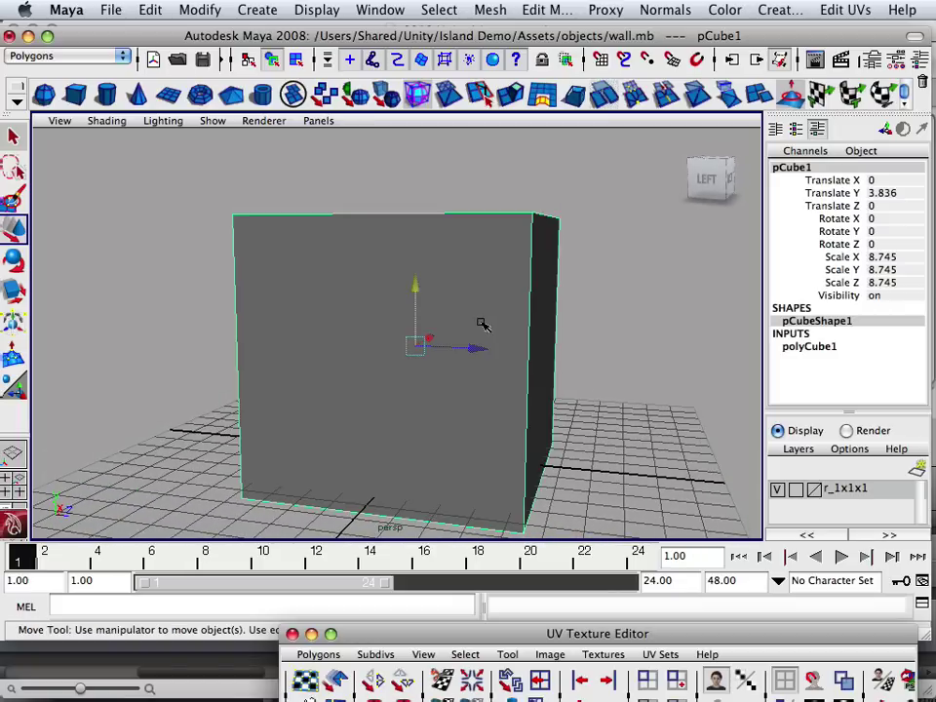
left_click_drag(491, 371, 384, 387, "alt")
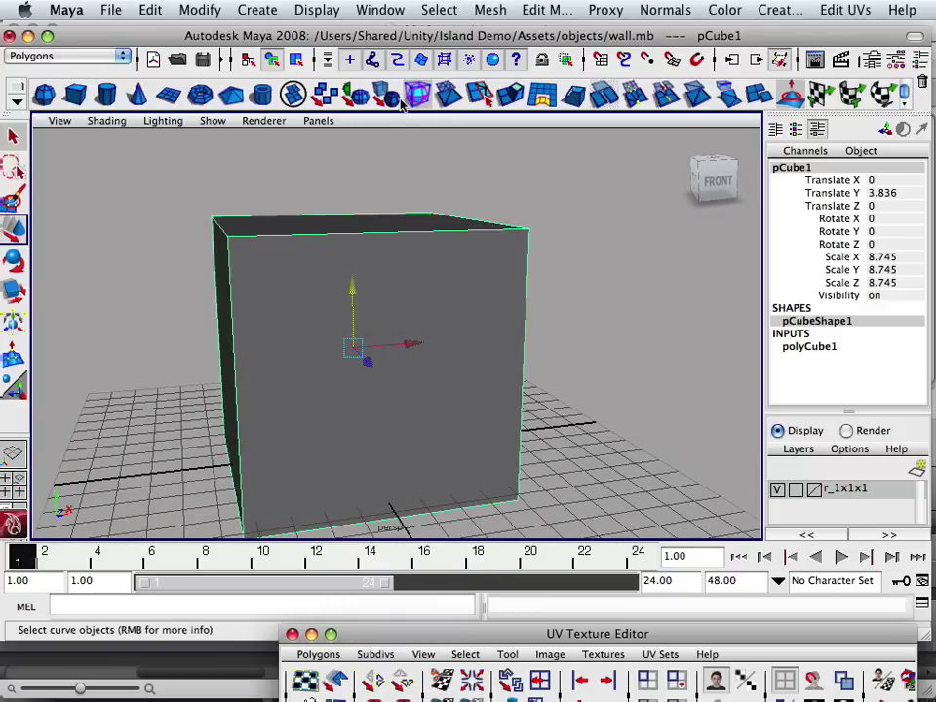
mouse_move(383, 267)
left_mouse_down("alt")
mouse_move(378, 280)
mouse_move(309, 280)
mouse_move(370, 282)
left_mouse_up("alt")
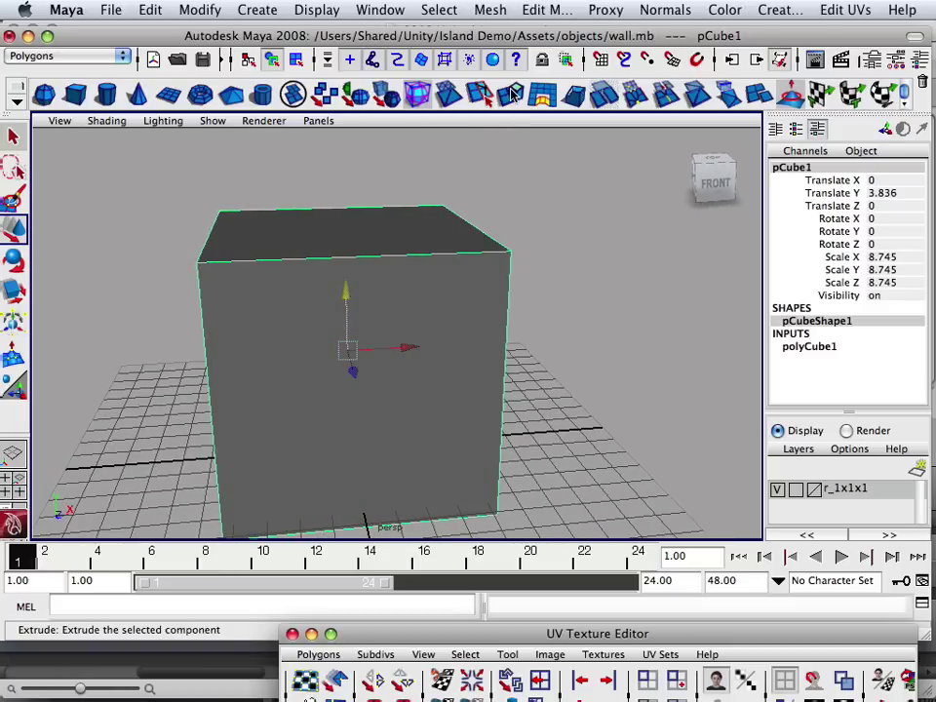
left_click_drag(481, 172, 449, 224, "alt")
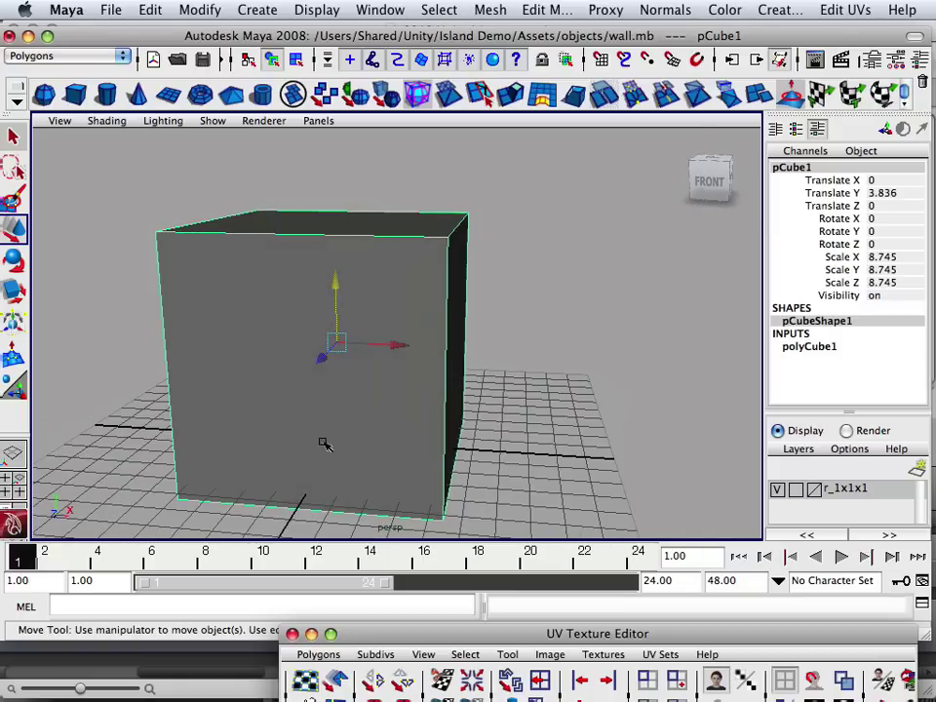
Insert two vertical edge loops into the cube using the Insert Edge Loop Tool in front view.
left_click(390, 10)
mouse_move(421, 14)
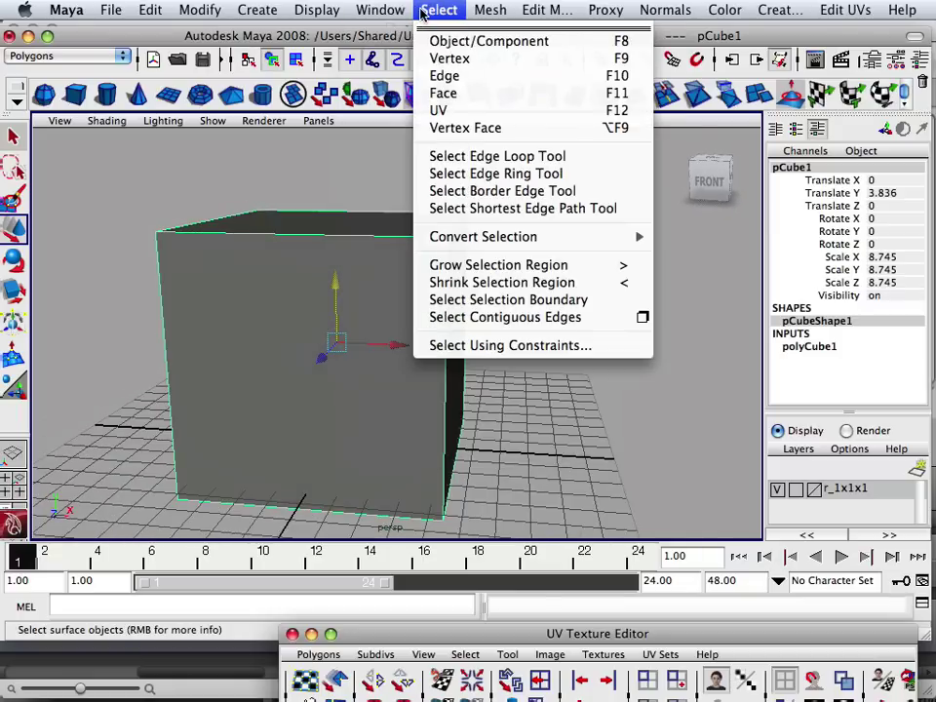
mouse_move(508, 13)
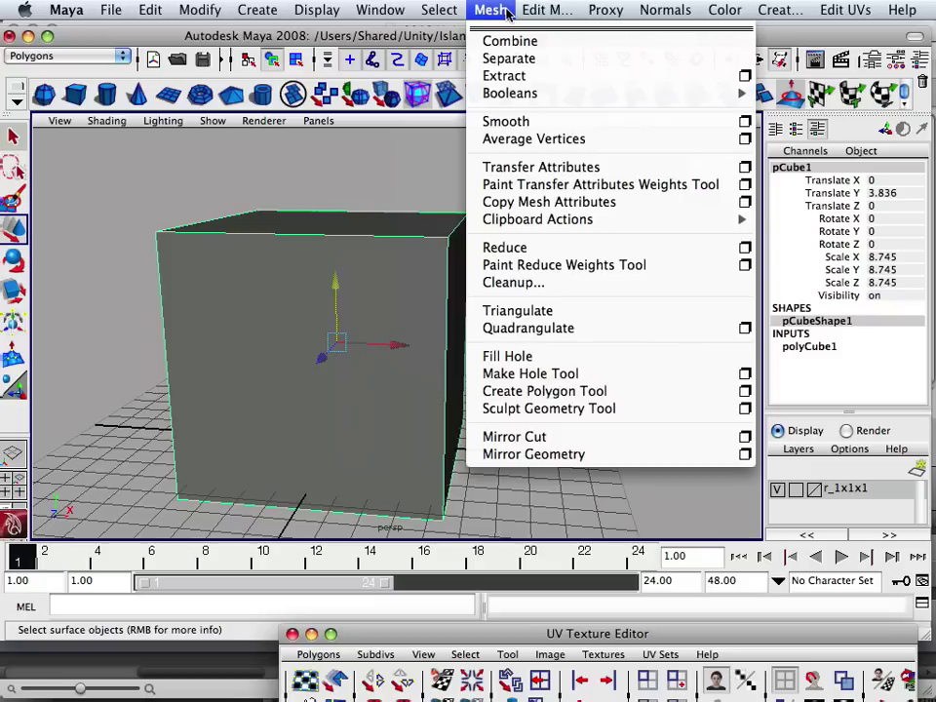
mouse_move(542, 10)
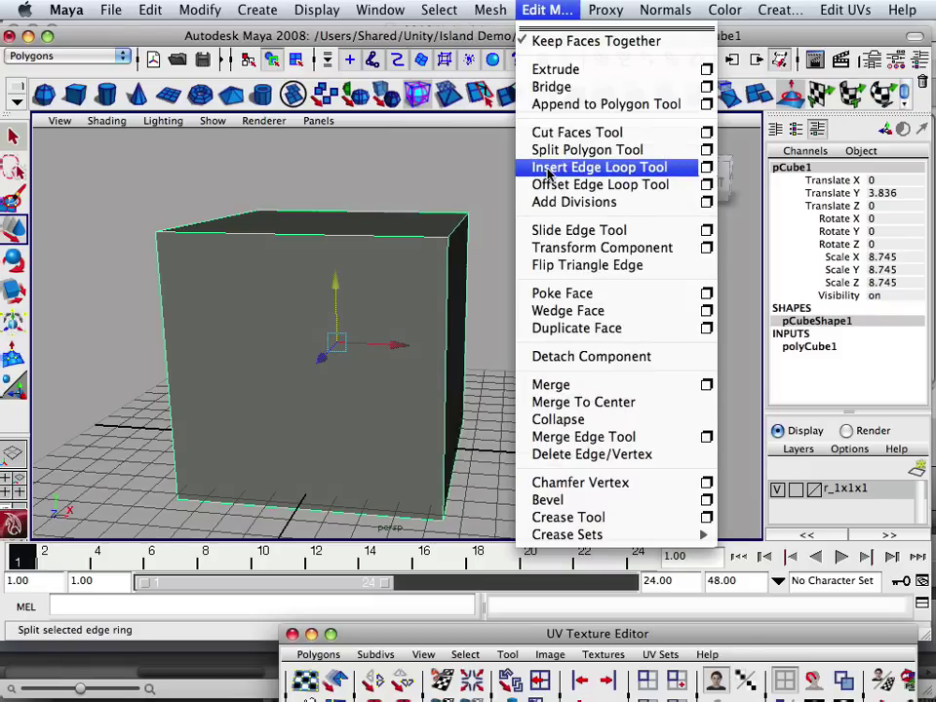
left_click(586, 167)
key("space")
key("space")
scroll(277, 451, "down", 2)
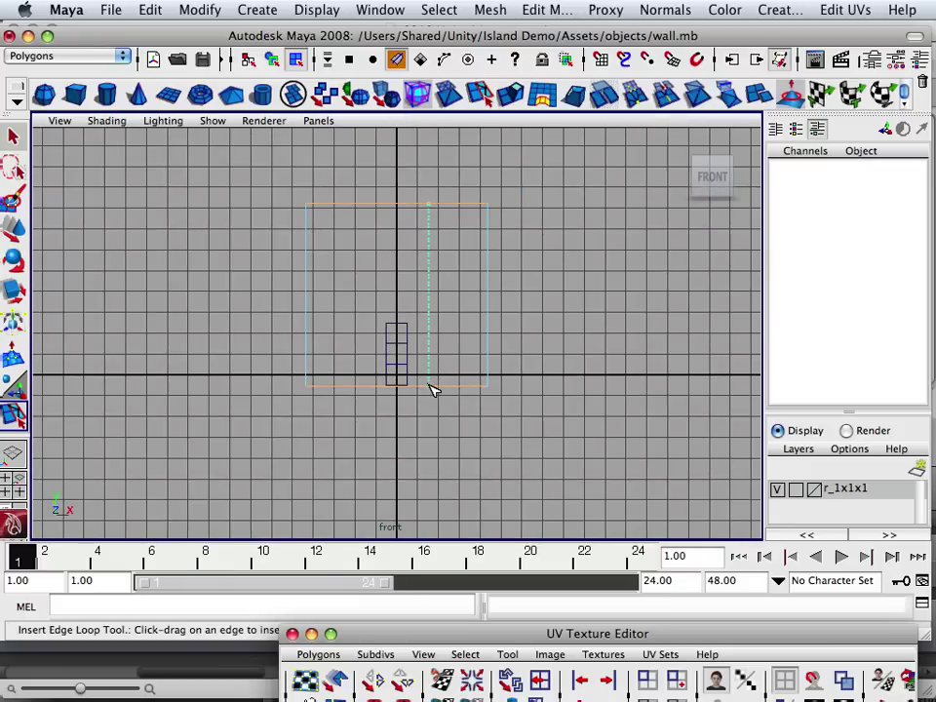
left_click(434, 389)
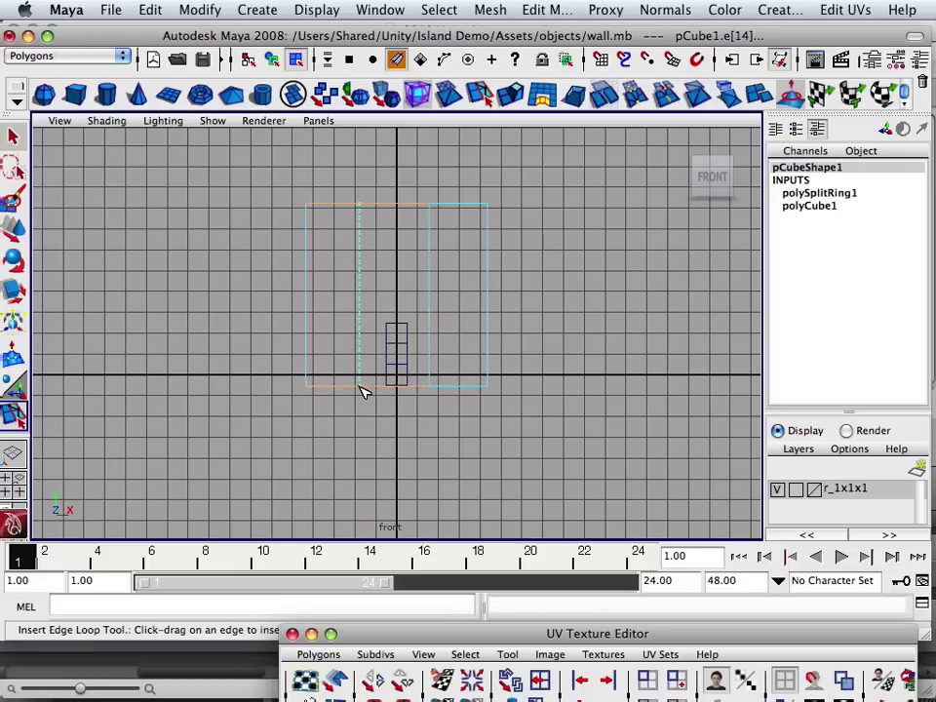
left_click(361, 387)
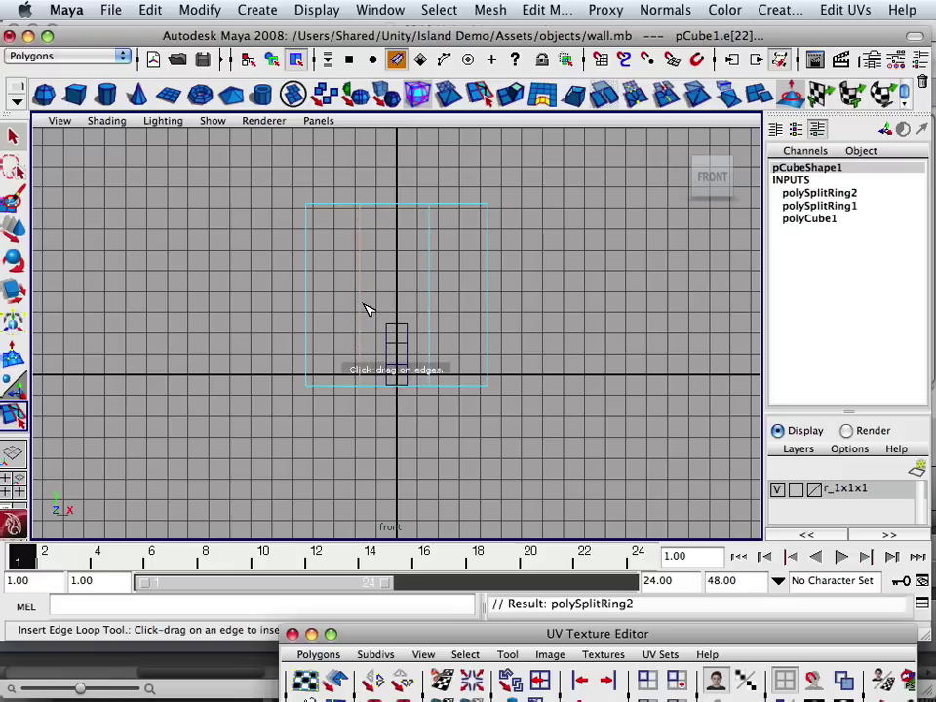
Add a horizontal edge loop across the cube and switch to face selection mode.
left_click_drag(367, 311, 365, 308)
key("space")
key("space")
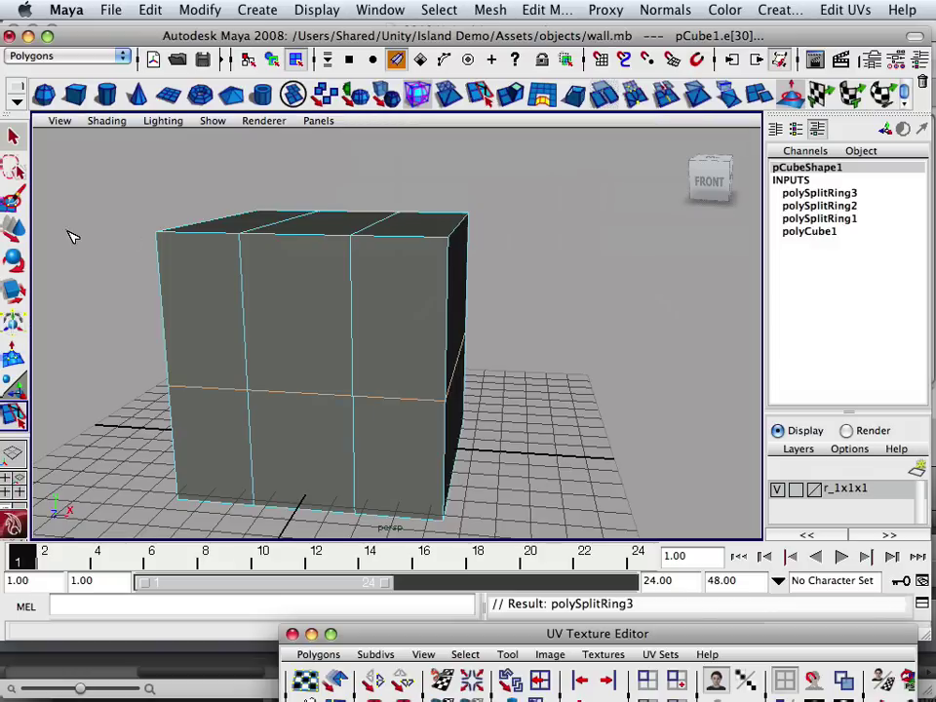
key("w")
right_click_drag(291, 430, 309, 434)
Delete the cube's front and side faces.
left_click(305, 458)
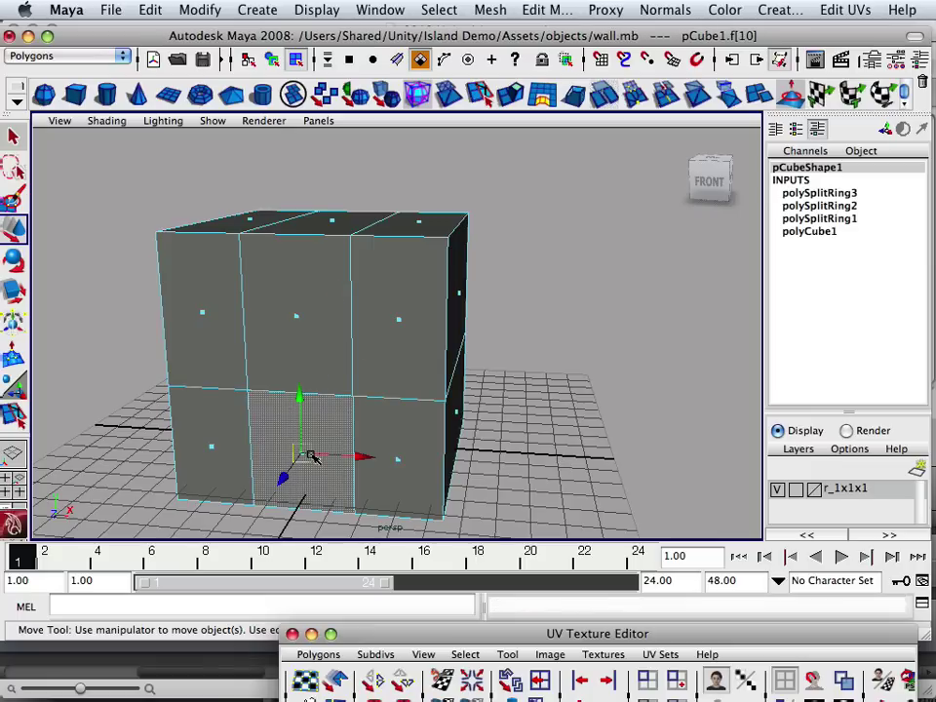
key("Delete")
left_click_drag(310, 476, 236, 475, "alt")
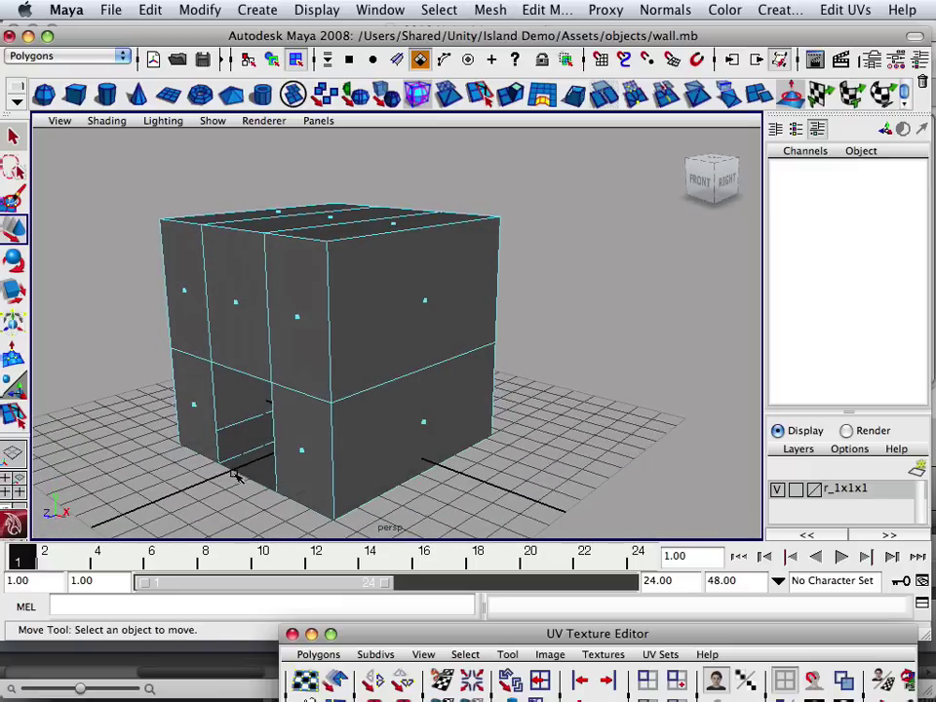
left_click(426, 302)
left_click(426, 421, "shift")
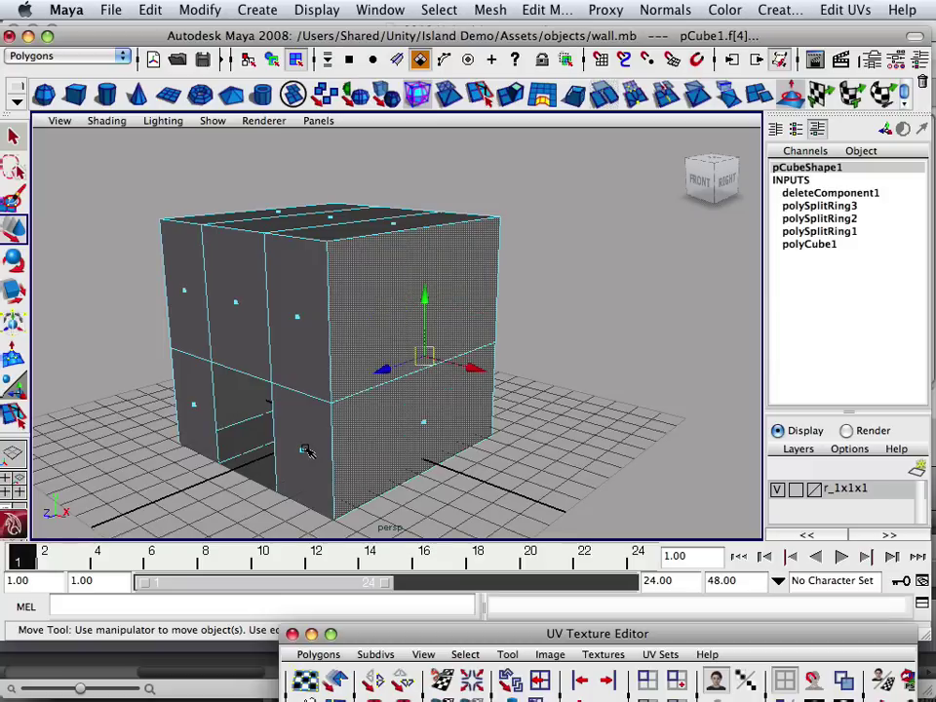
left_click(304, 451, "shift")
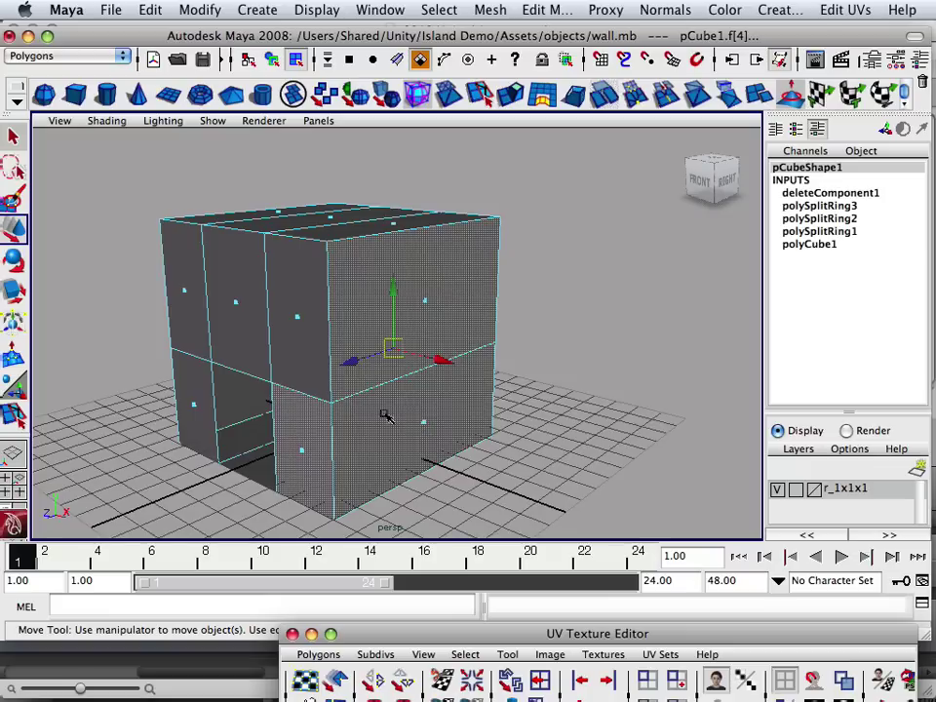
left_click(299, 319, "shift")
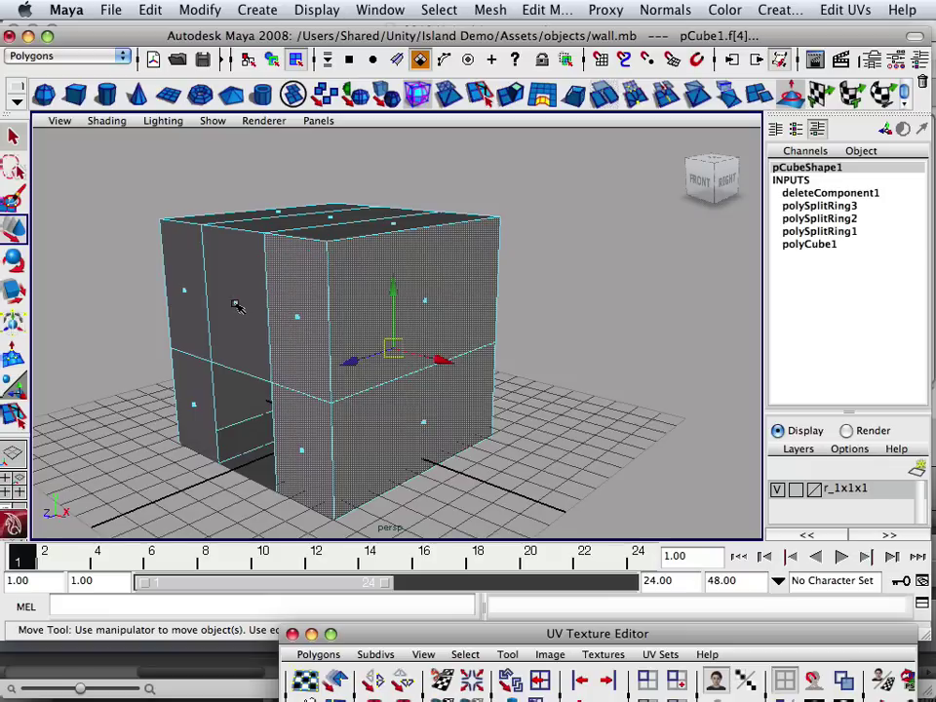
left_click(228, 306, "shift")
left_click(195, 329, "shift")
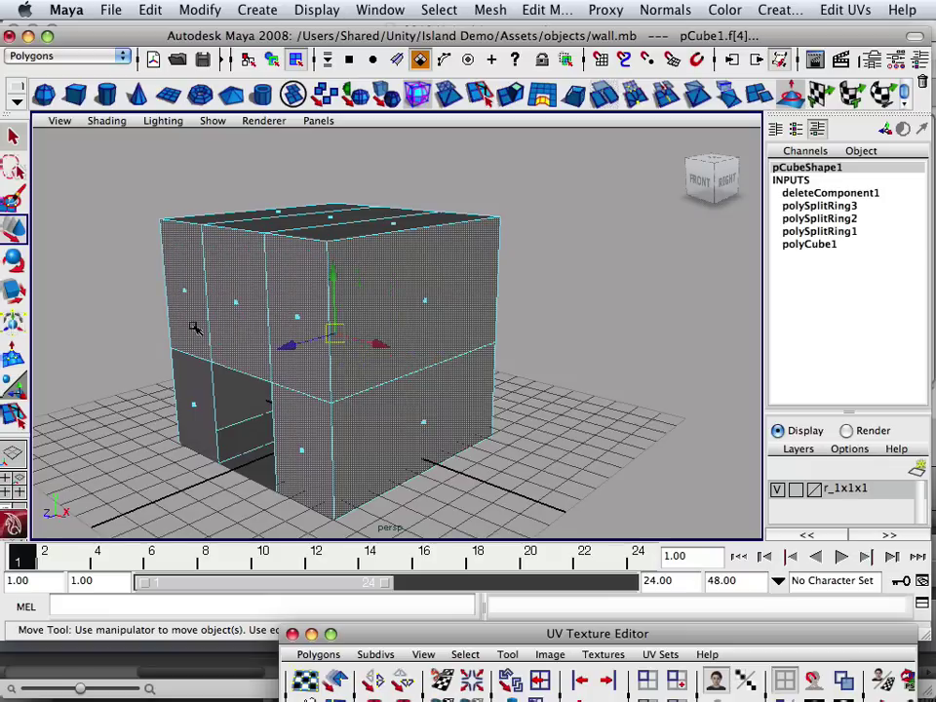
left_click(197, 407, "shift")
key("Delete")
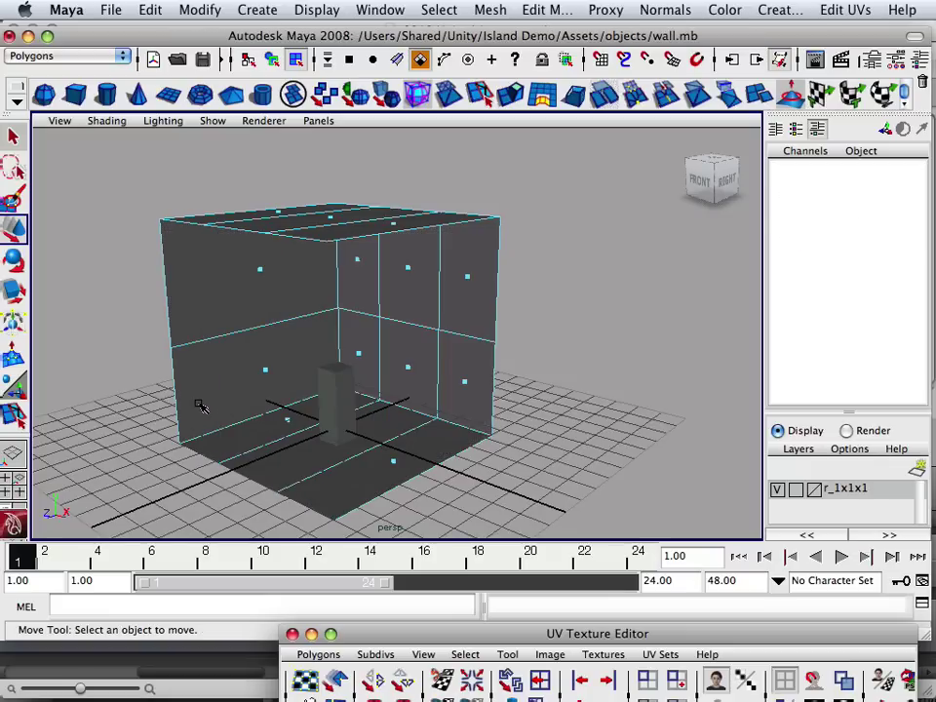
Delete the two top face strips, then marquee-select all remaining wall and floor faces.
left_click_drag(291, 310, 266, 348, "alt")
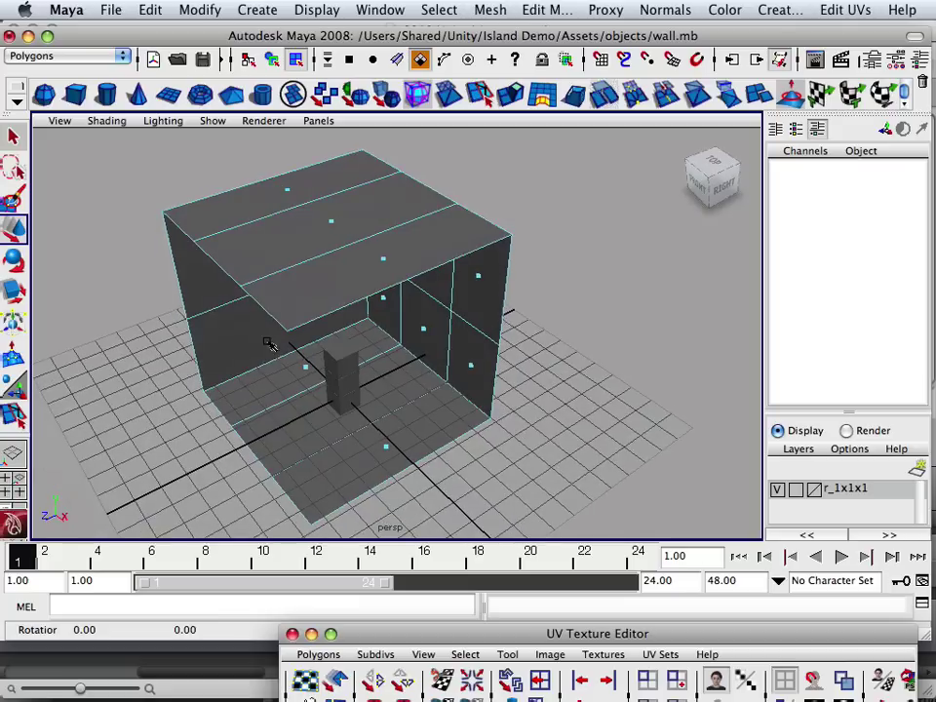
left_click(386, 260)
left_click(292, 188)
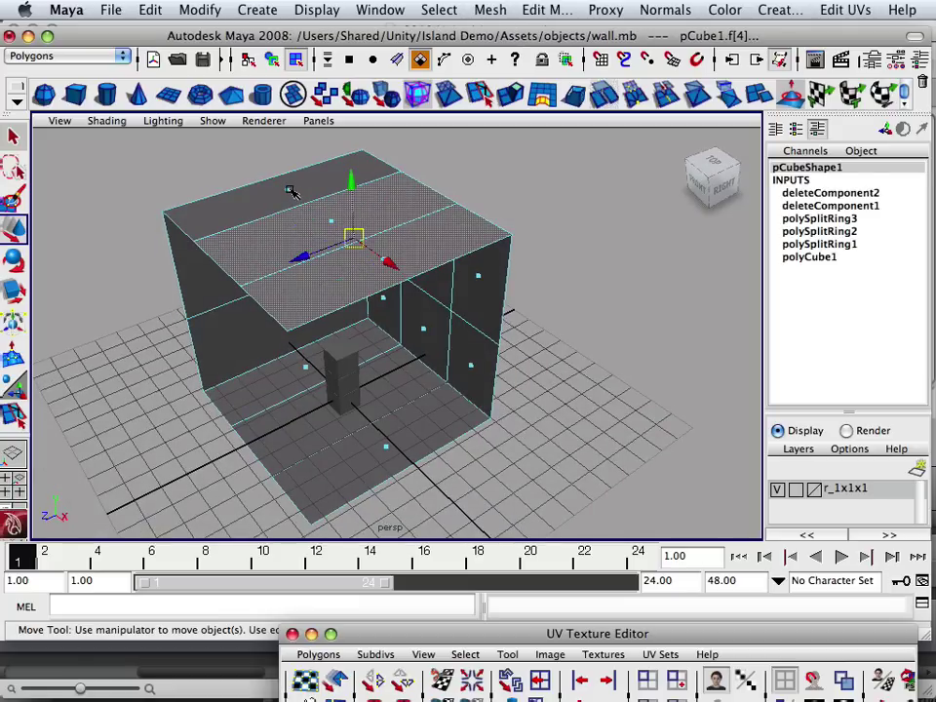
key("Delete")
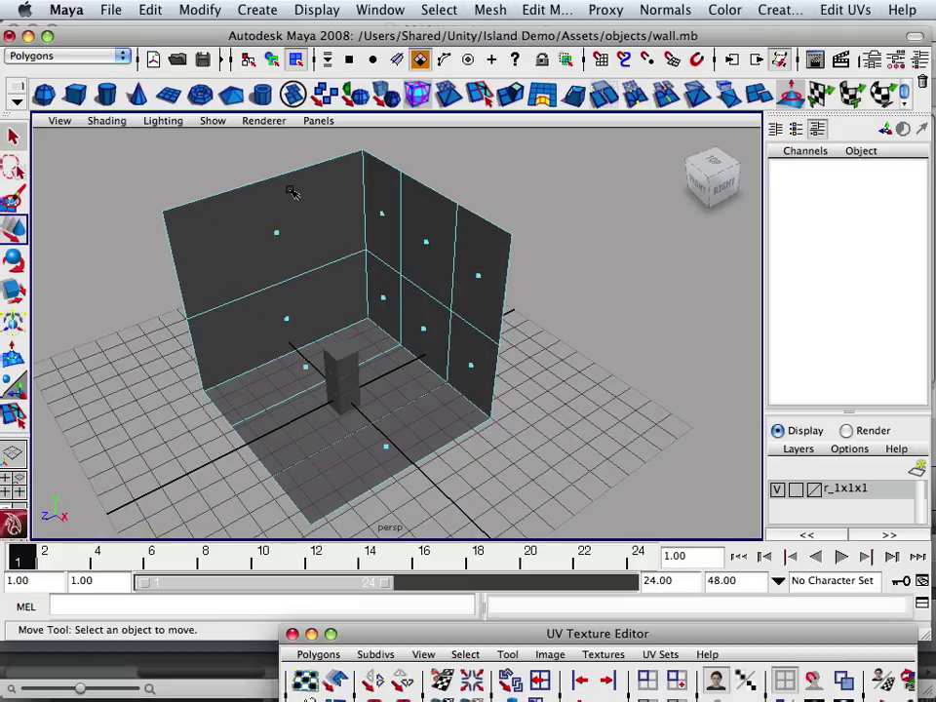
left_click_drag(292, 192, 300, 153, "alt")
left_click_drag(238, 266, 503, 384)
Select the wall object and turn on Face Normals display to check their direction.
left_click(656, 9)
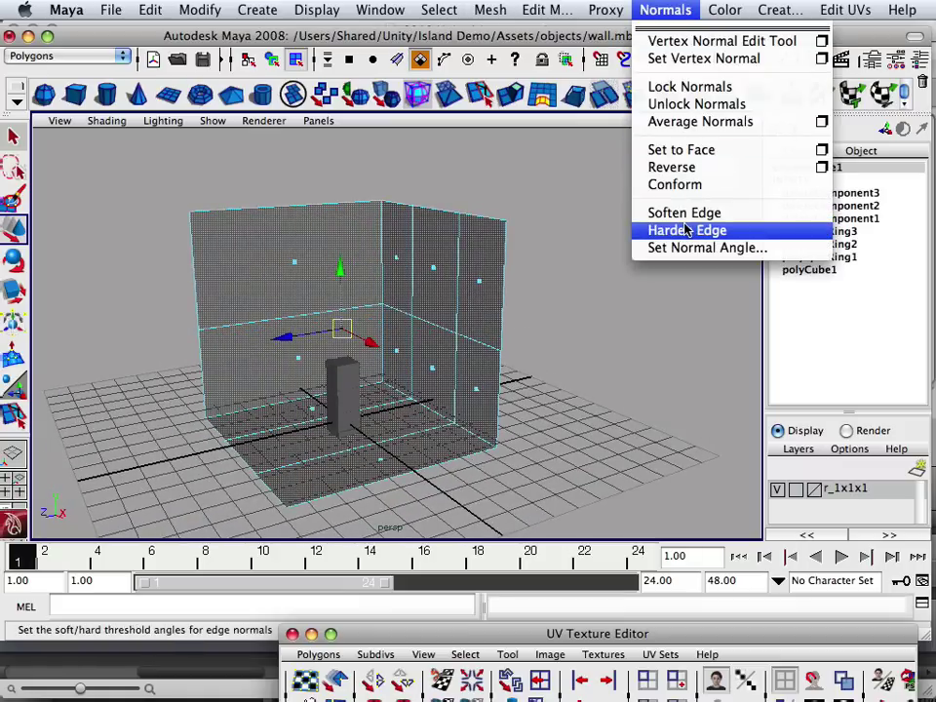
left_click(308, 10)
left_click(310, 12)
mouse_move(353, 211)
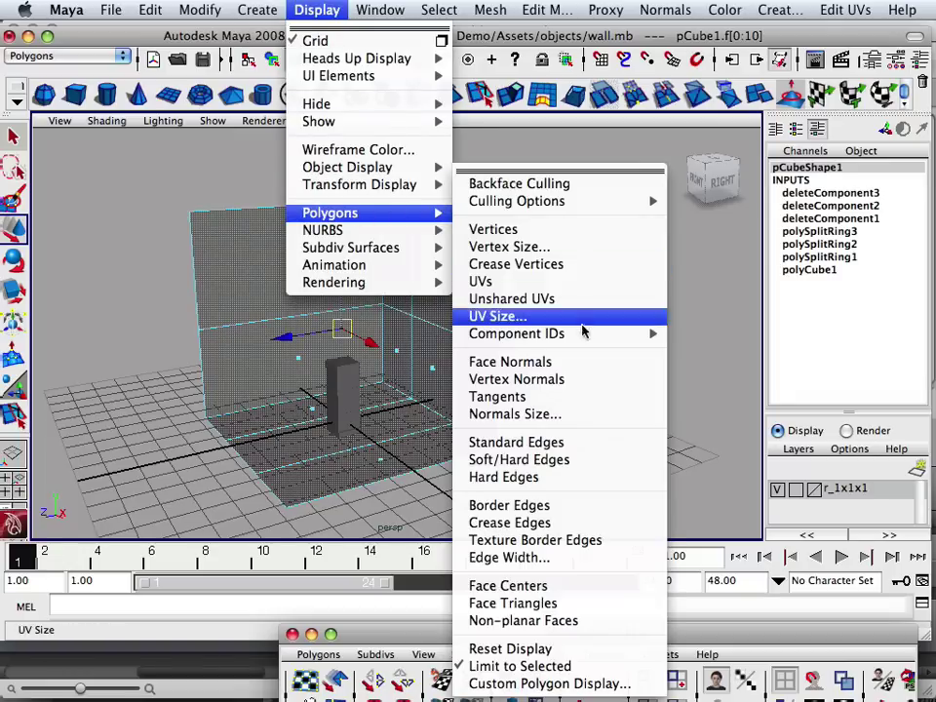
mouse_move(581, 334)
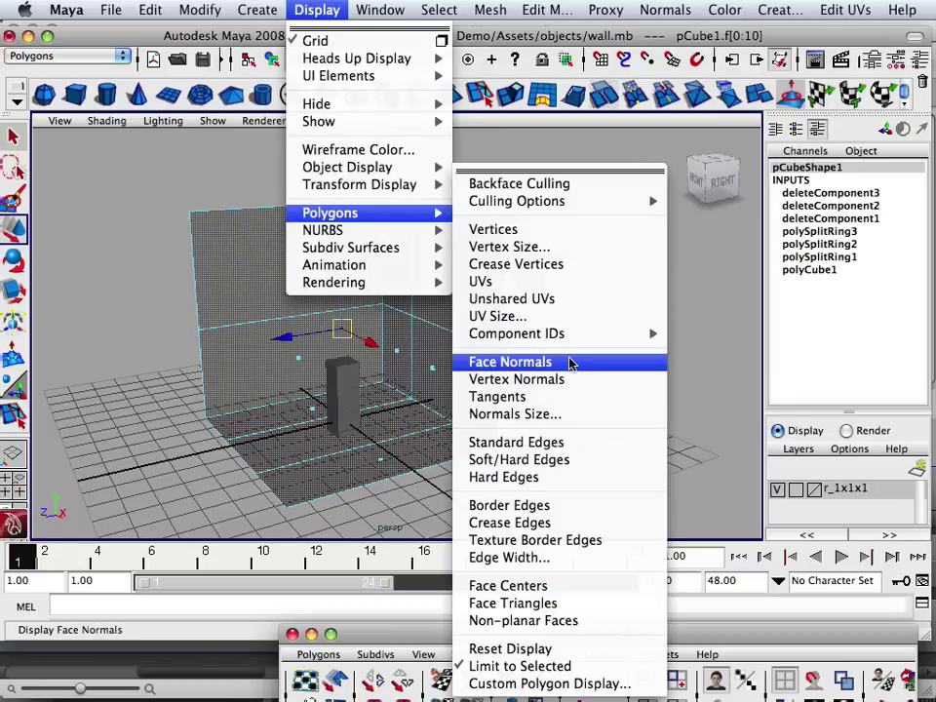
left_click(571, 362)
left_click_drag(554, 334, 493, 327, "alt")
left_click(479, 321)
right_click_drag(483, 322, 523, 297)
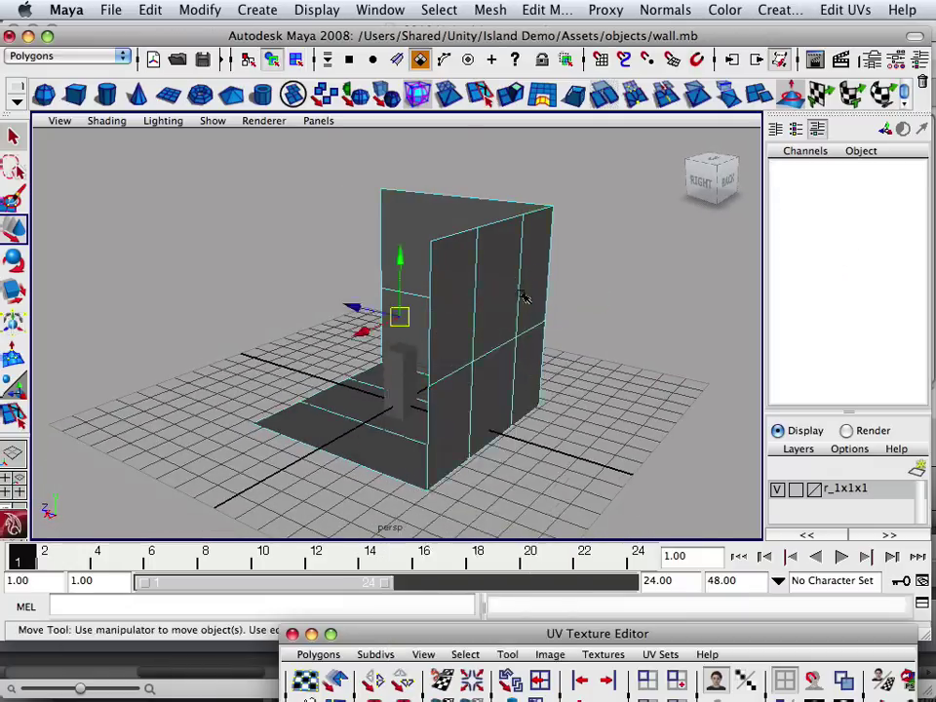
left_click(317, 10)
mouse_move(347, 213)
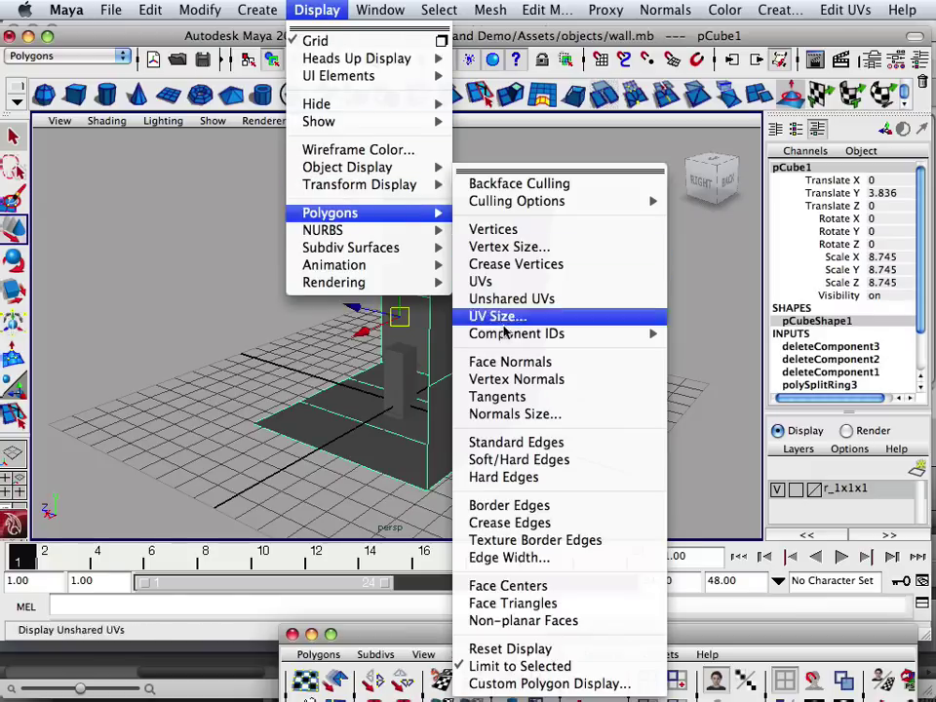
left_click(497, 360)
Reverse the wall faces' normals so they point into the room.
left_click_drag(499, 348, 401, 324, "alt")
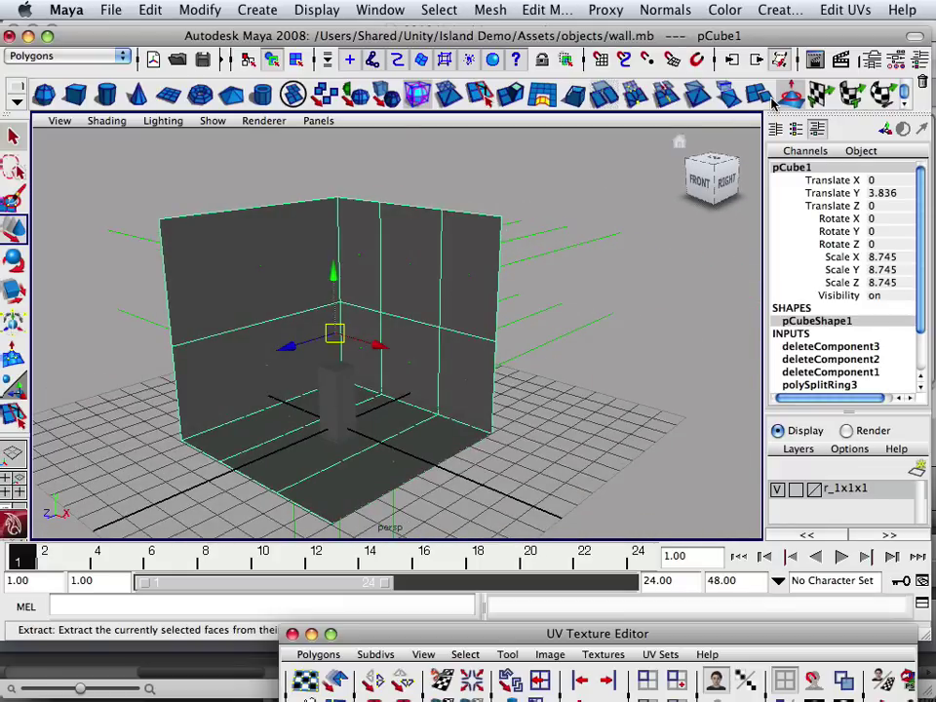
left_click(673, 11)
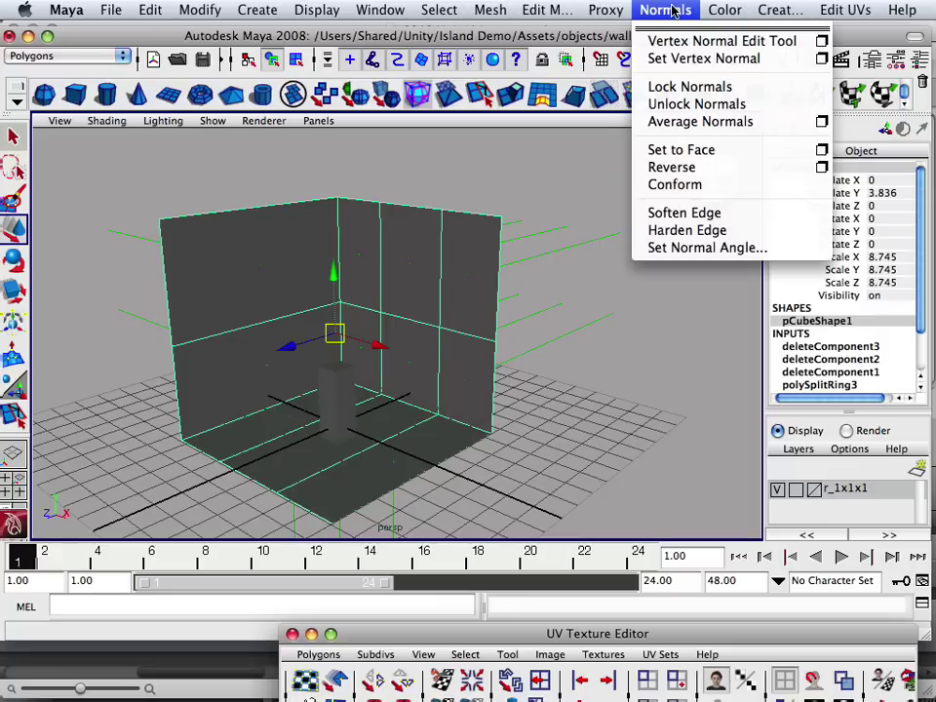
left_click(673, 167)
left_click_drag(558, 205, 503, 216, "alt")
Turn off Face Normals display and look around the room.
left_click(317, 10)
mouse_move(332, 213)
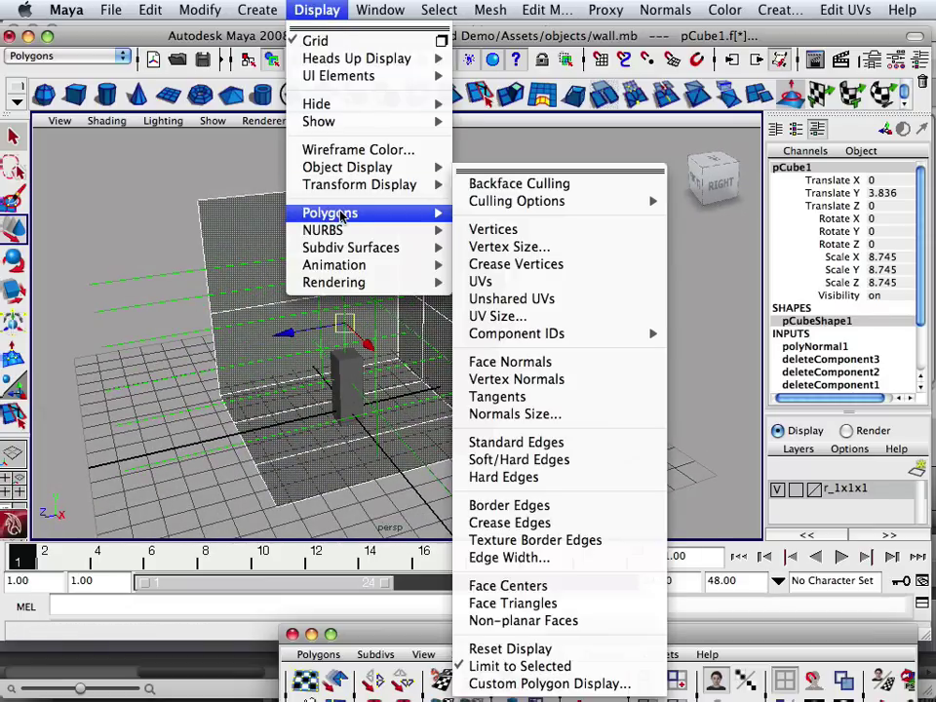
left_click(571, 362)
left_click_drag(560, 349, 608, 331, "alt")
scroll(566, 335, "up", 3)
scroll(561, 333, "down", 3)
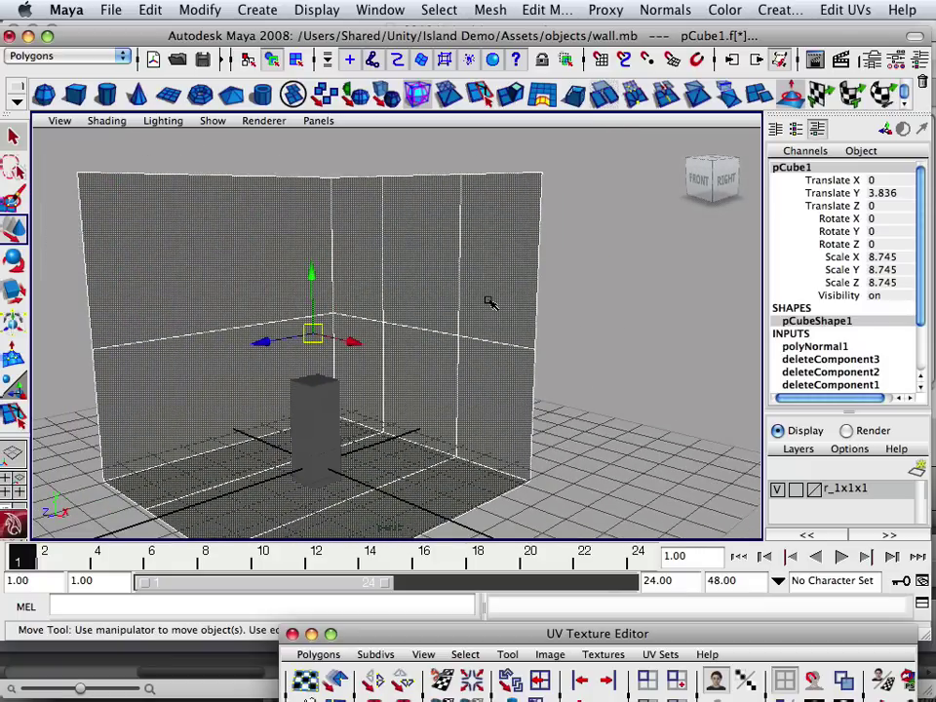
Return the walls to Object Mode and orbit to view the room shell from above and front-right.
scroll(490, 265, "down", 2)
right_click_drag(344, 225, 378, 232)
left_click_drag(322, 295, 261, 355, "alt")
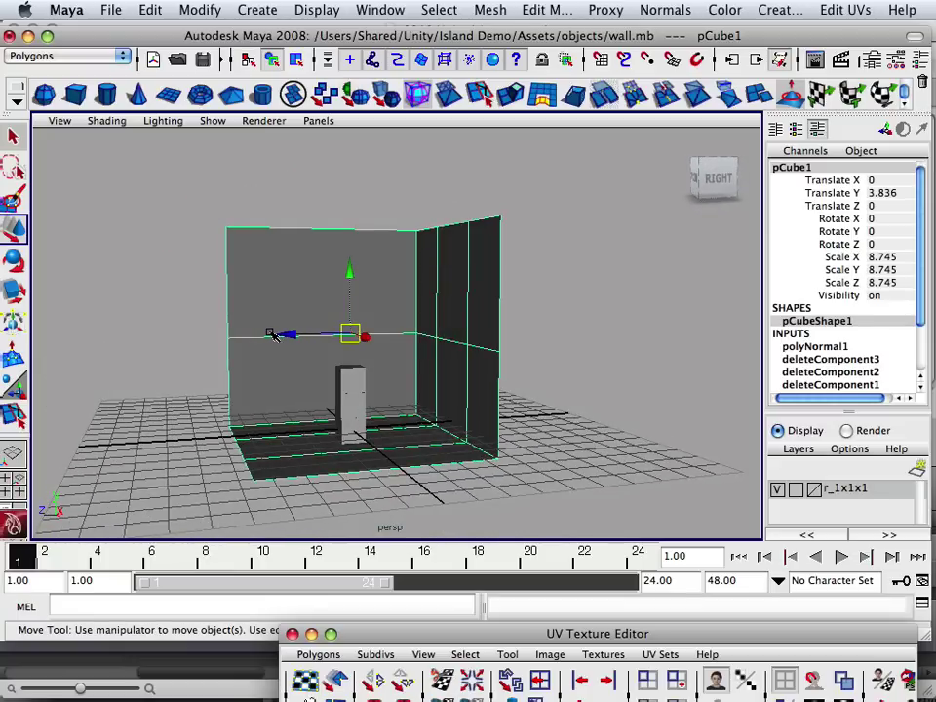
left_click_drag(274, 334, 339, 362, "alt")
mouse_move(341, 690)
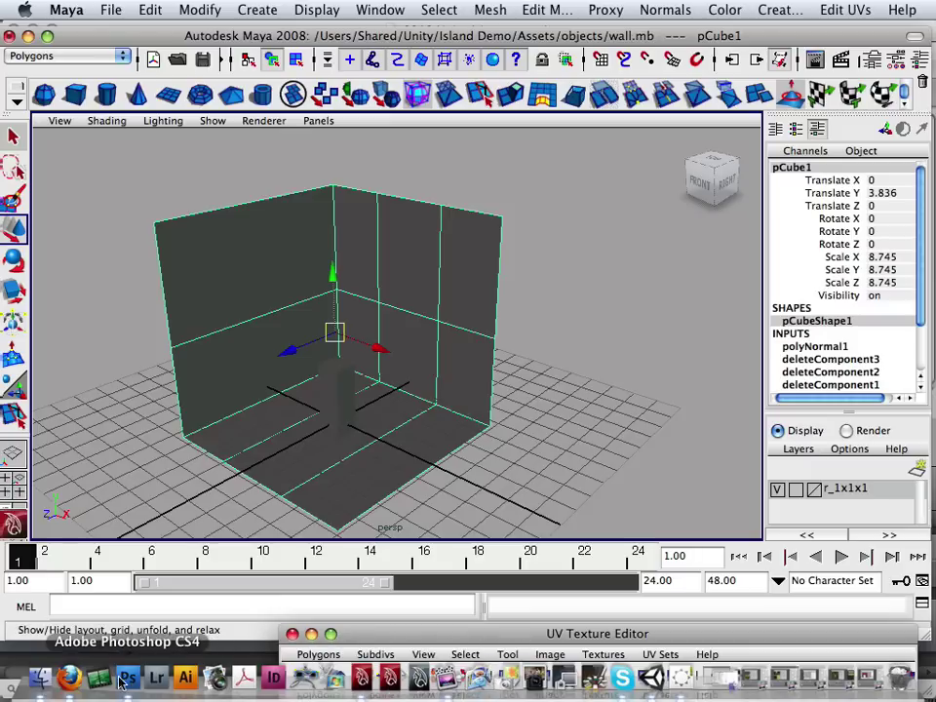
Bring Firefox forward, enlarge the window and run a Google search for 'floor tile'.
left_click(68, 678)
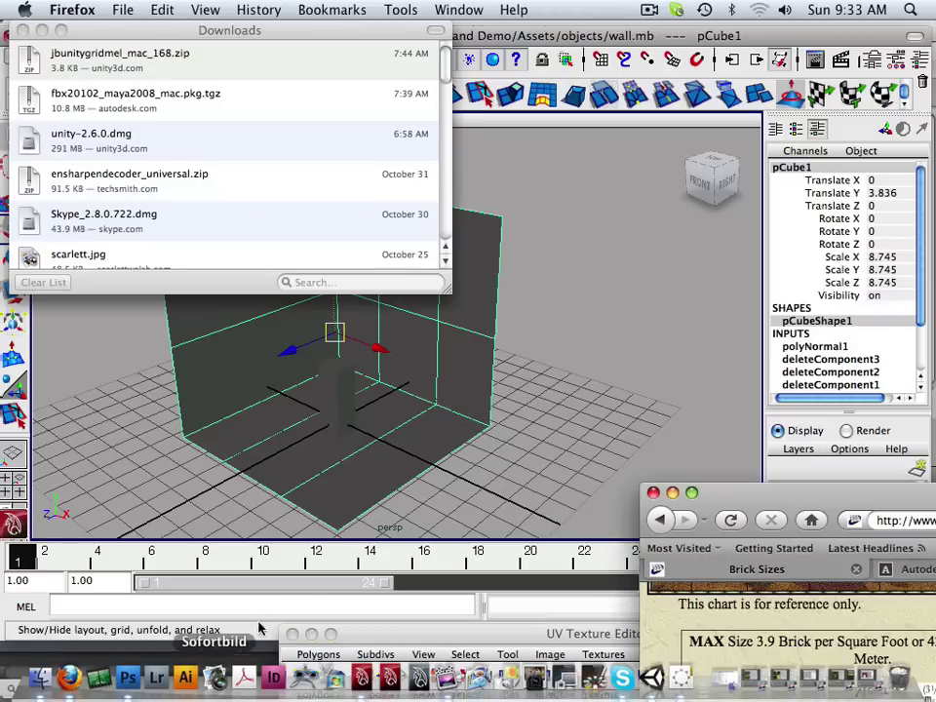
left_click(691, 492)
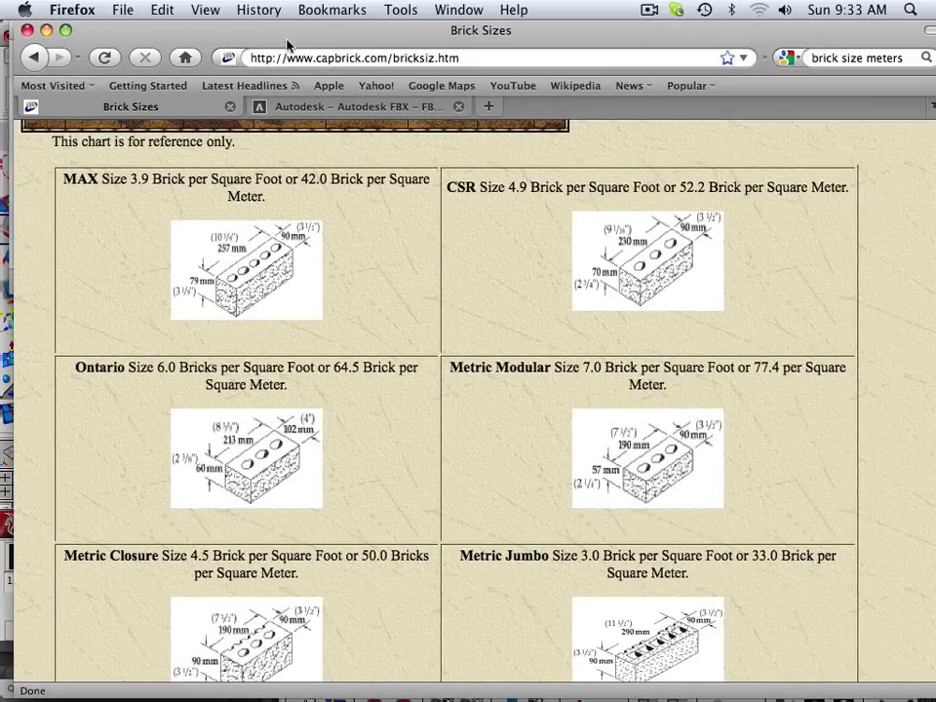
left_click(353, 58)
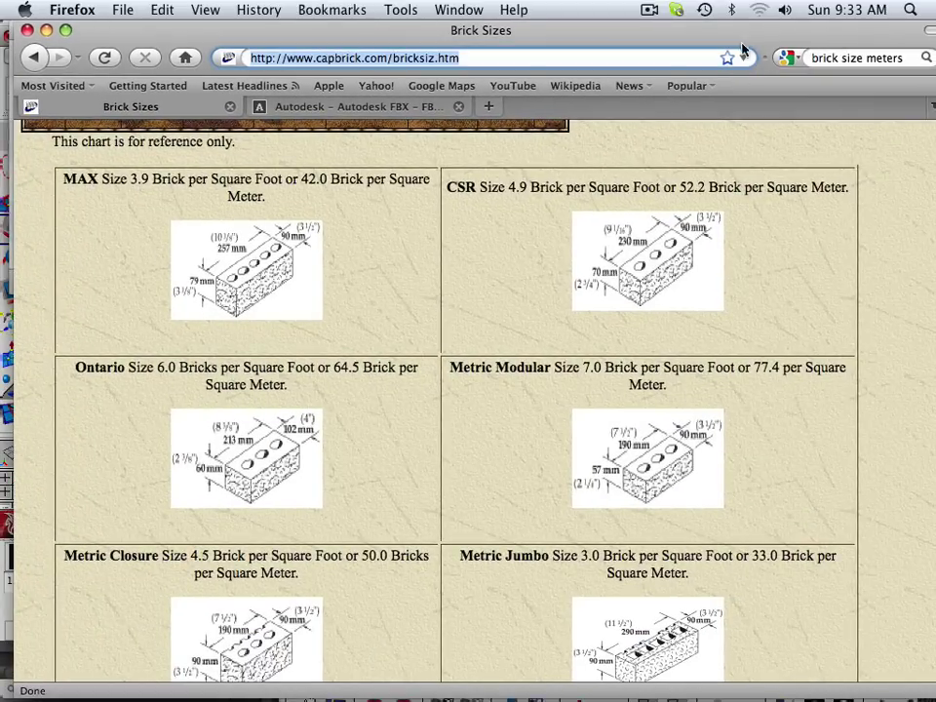
left_click_drag(741, 46, 577, 31)
left_click(693, 56)
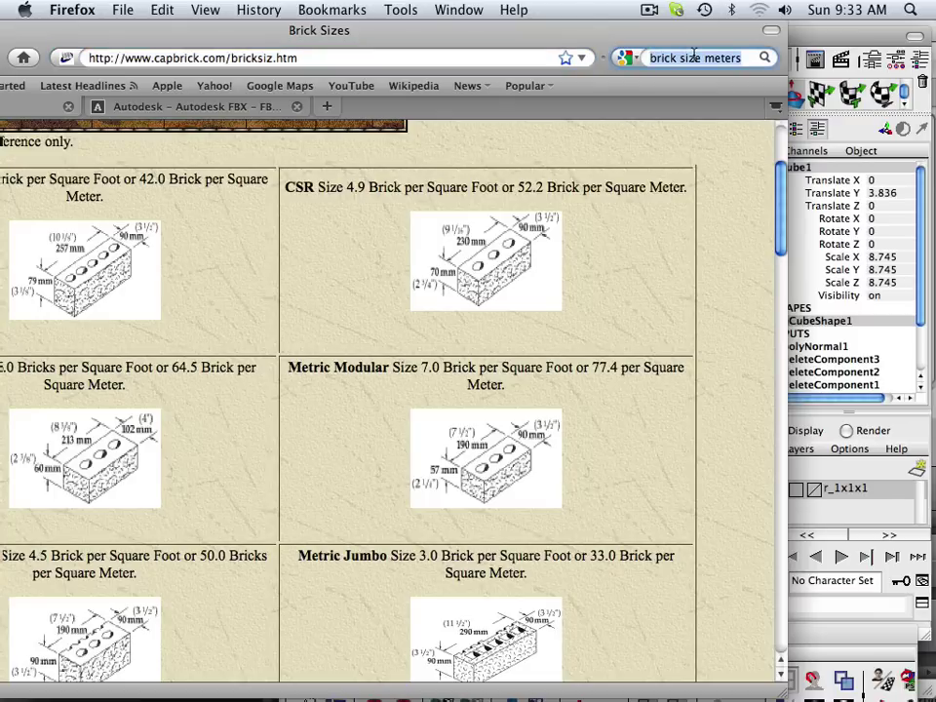
type("floor")
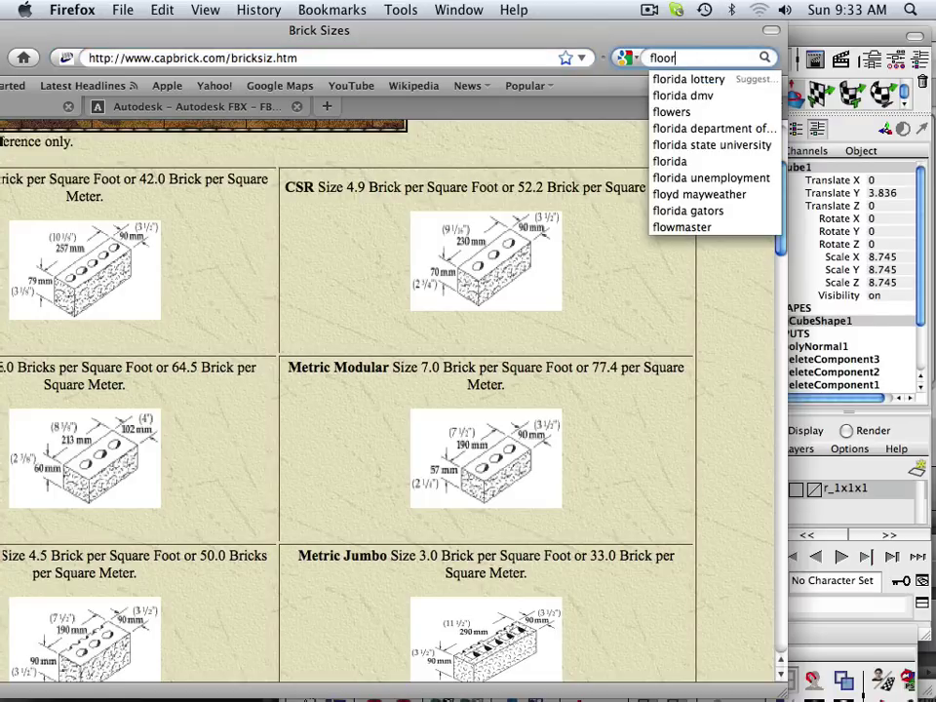
type(" tile")
key("Return")
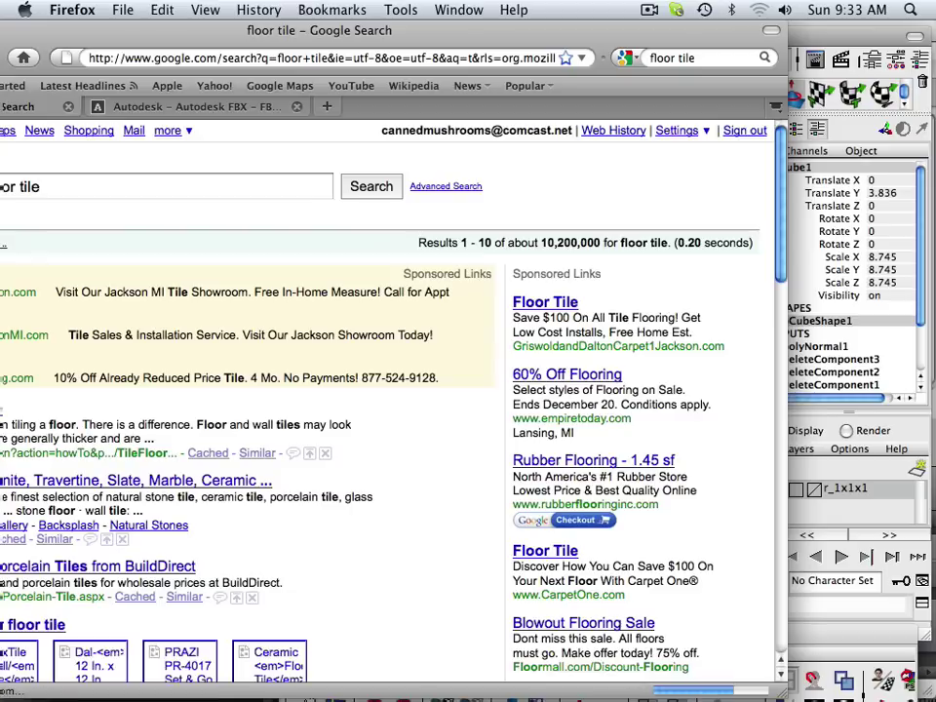
Switch to Google Images results for 'floor tile' and scroll through them.
left_click_drag(230, 41, 488, 30)
left_click(168, 131)
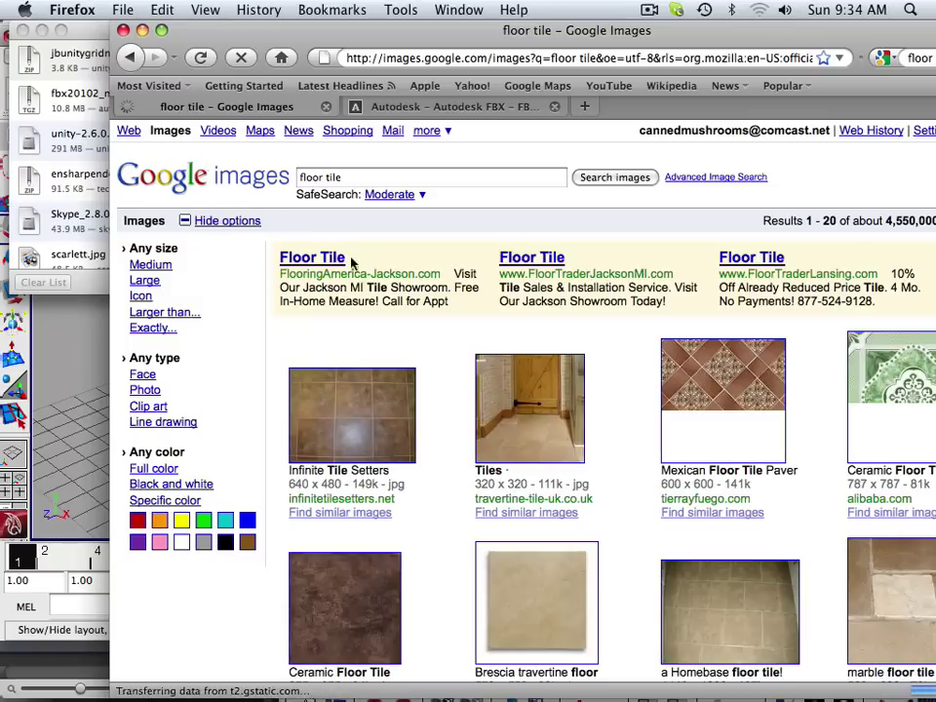
left_click_drag(435, 35, 290, 8)
scroll(412, 381, "down", 5)
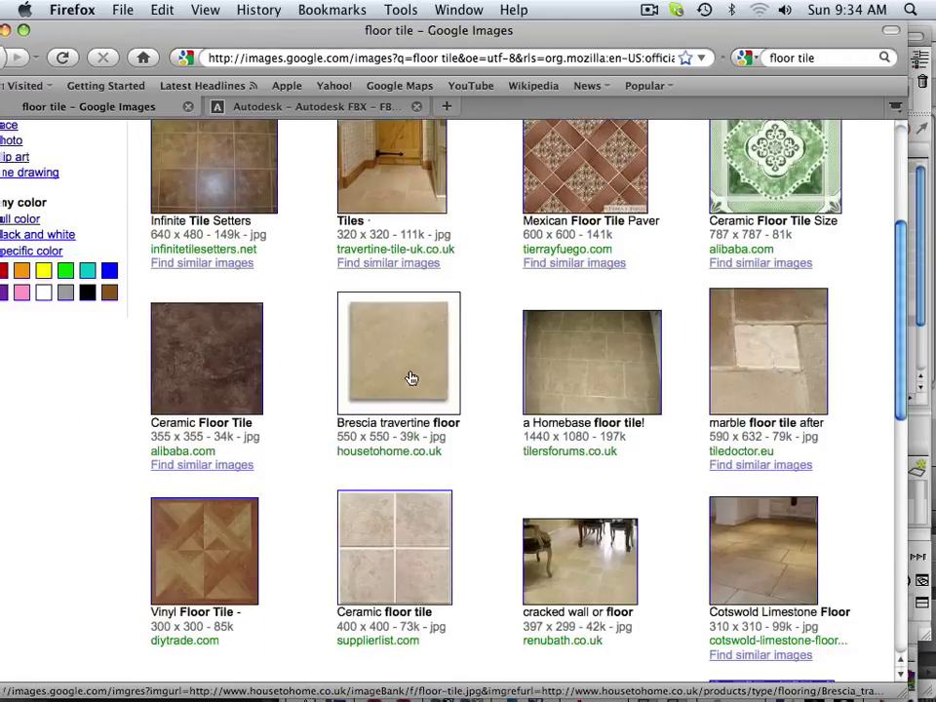
scroll(407, 378, "down", 4)
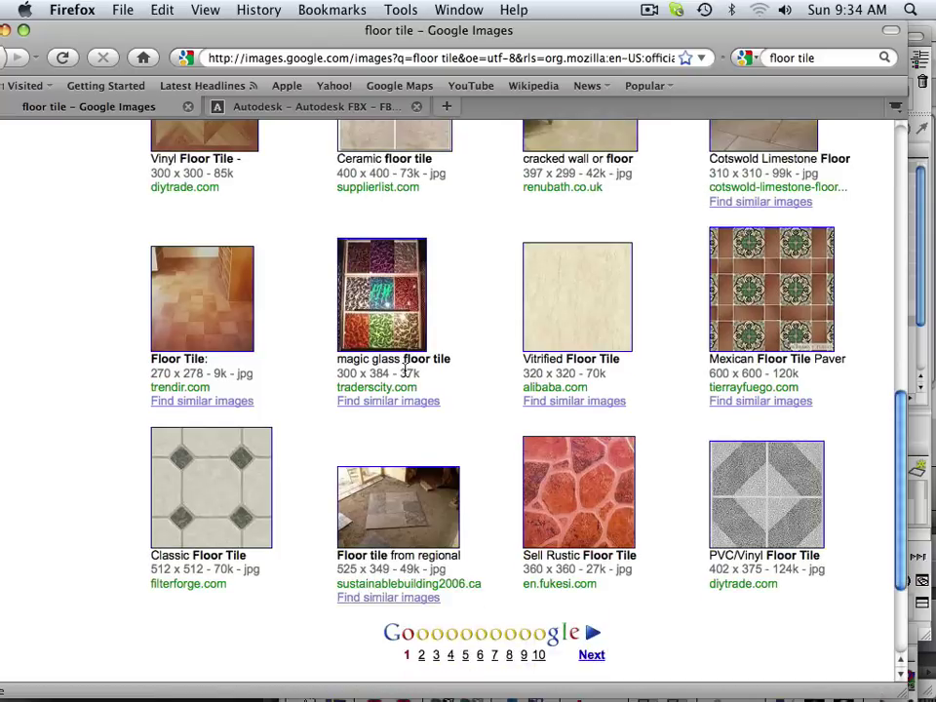
scroll(407, 373, "down", 1)
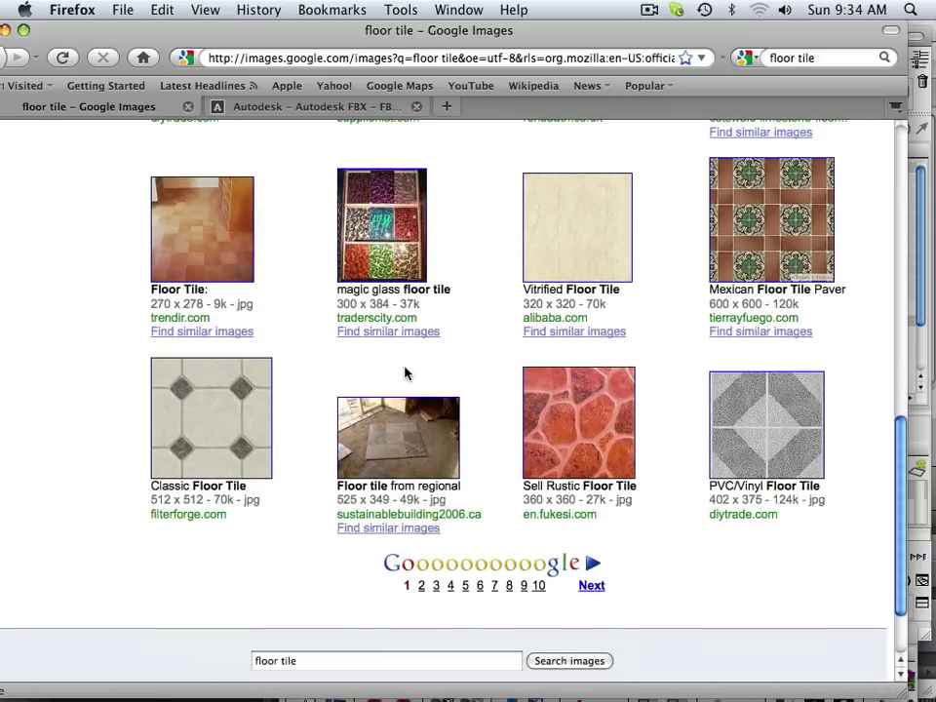
Open the Classic Floor Tile image at full size, copy it, and switch to Photoshop.
left_click(194, 411)
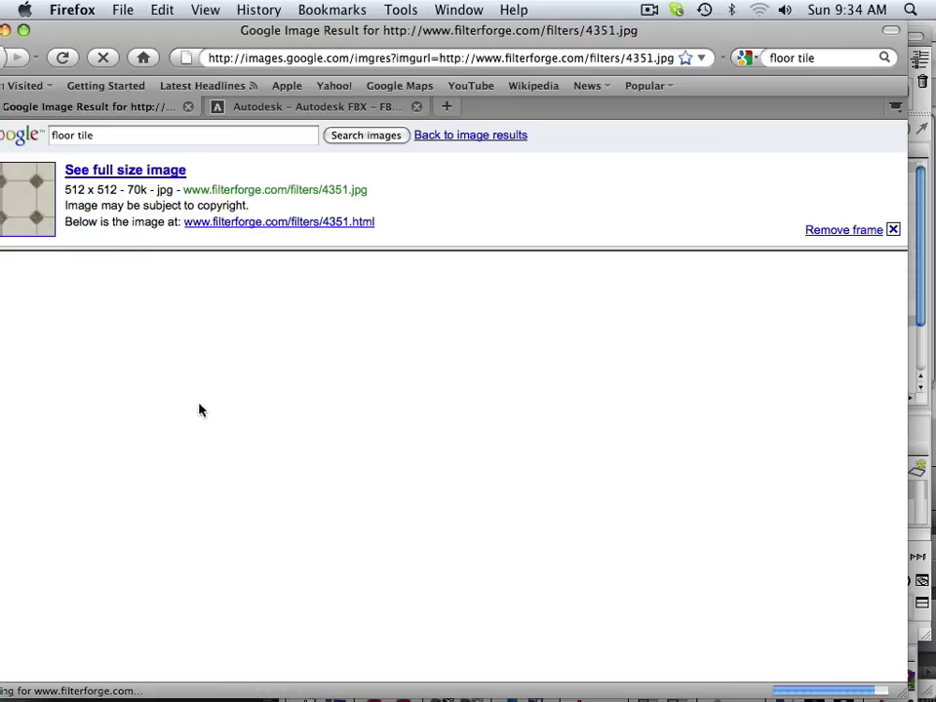
left_click(128, 172)
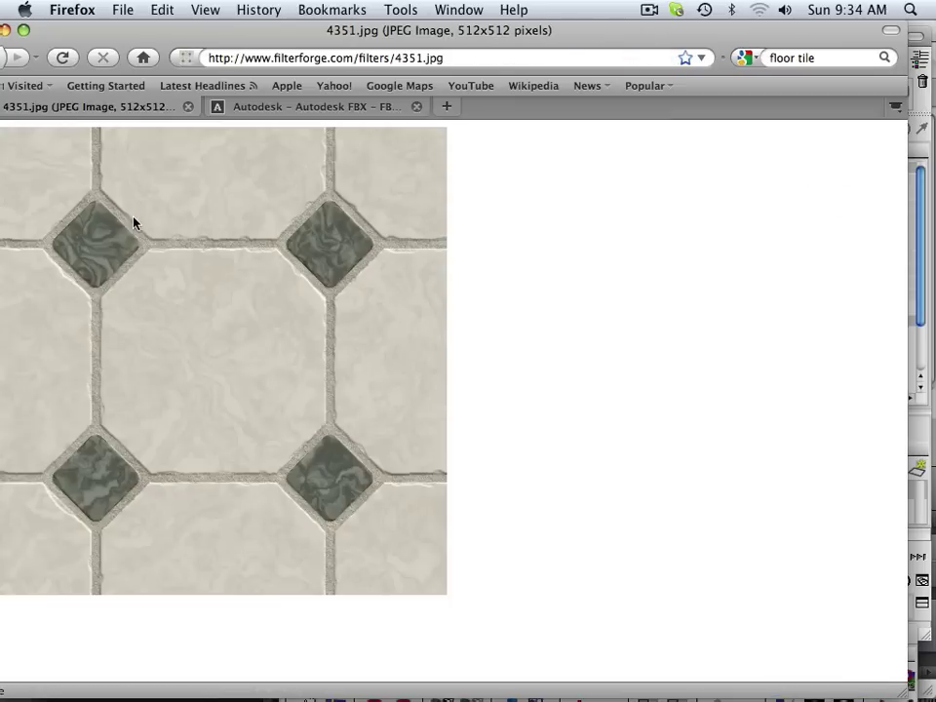
right_click(188, 327)
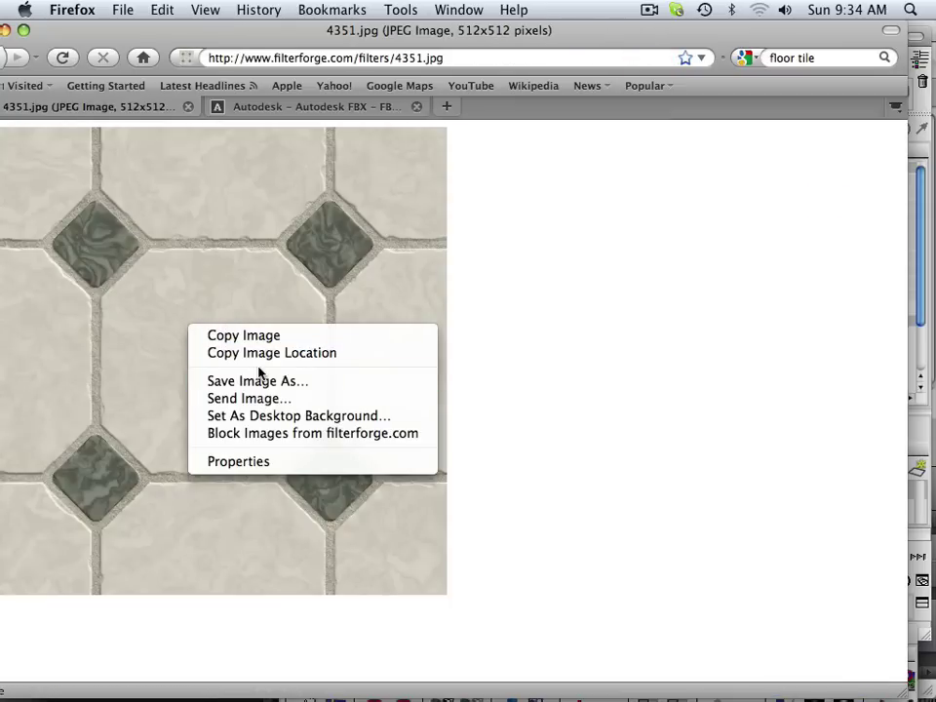
left_click(200, 337)
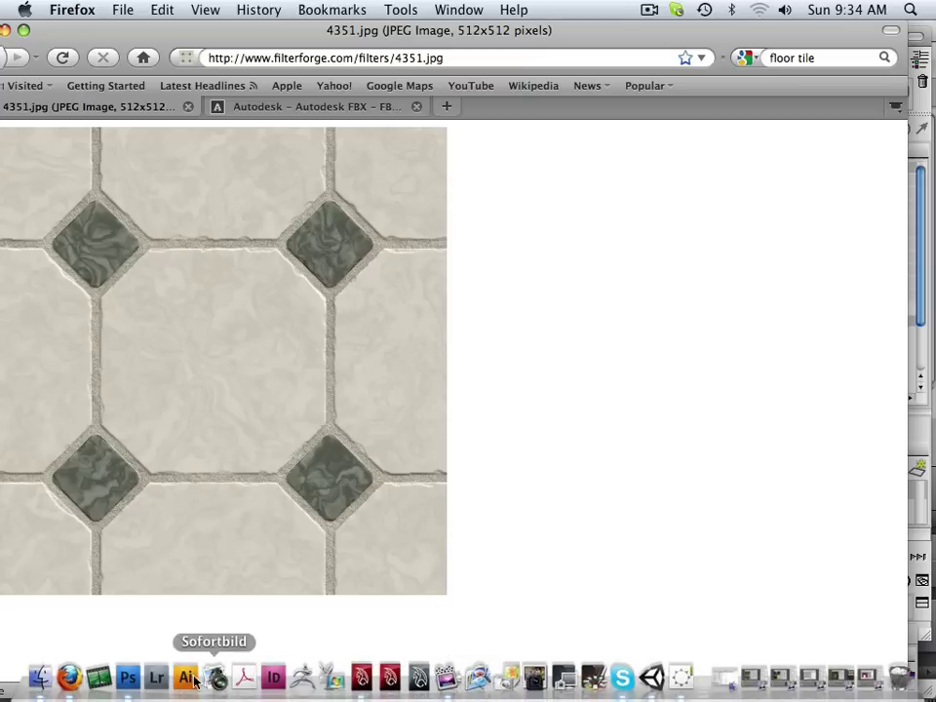
left_click(128, 677)
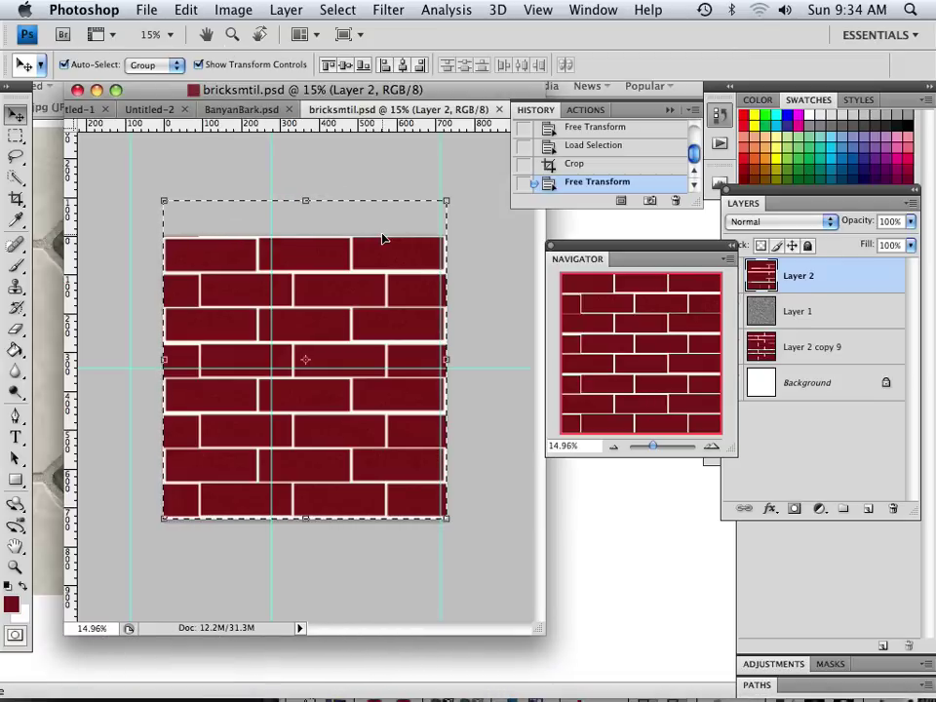
Create a new blank Untitled-3 document and paste the floor tile, accepting the profile conversion.
left_click(147, 10)
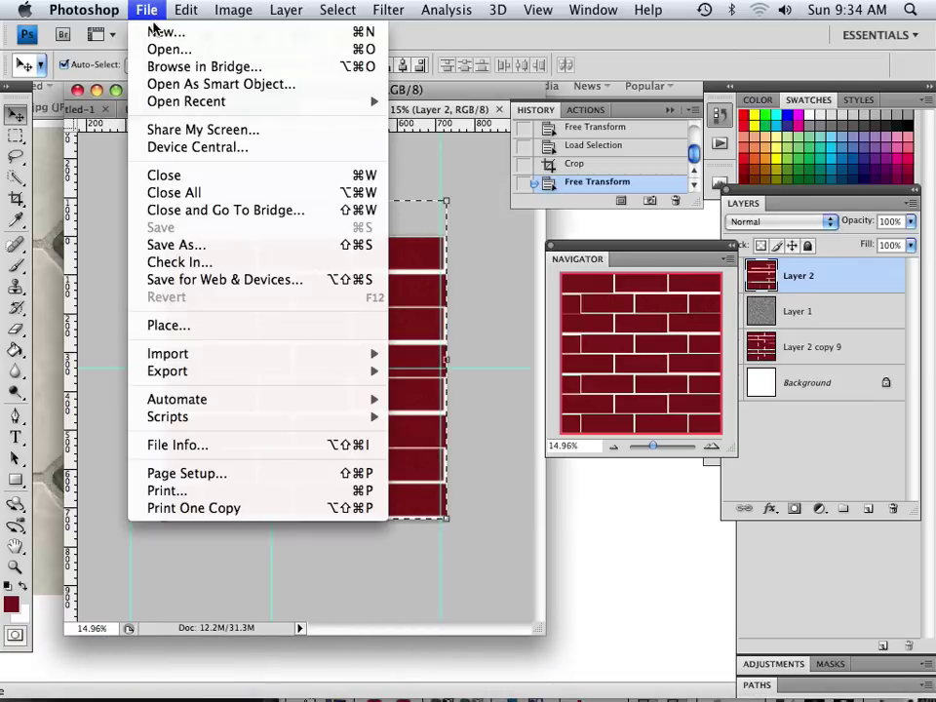
left_click(154, 33)
left_click(559, 223)
left_click(147, 10)
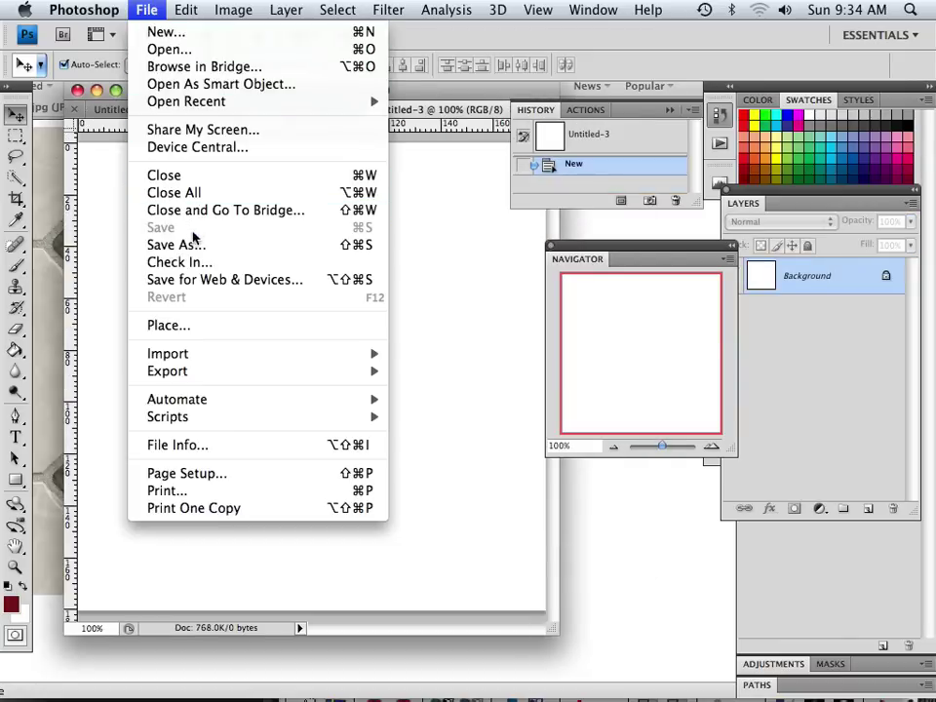
mouse_move(181, 13)
left_click(227, 177)
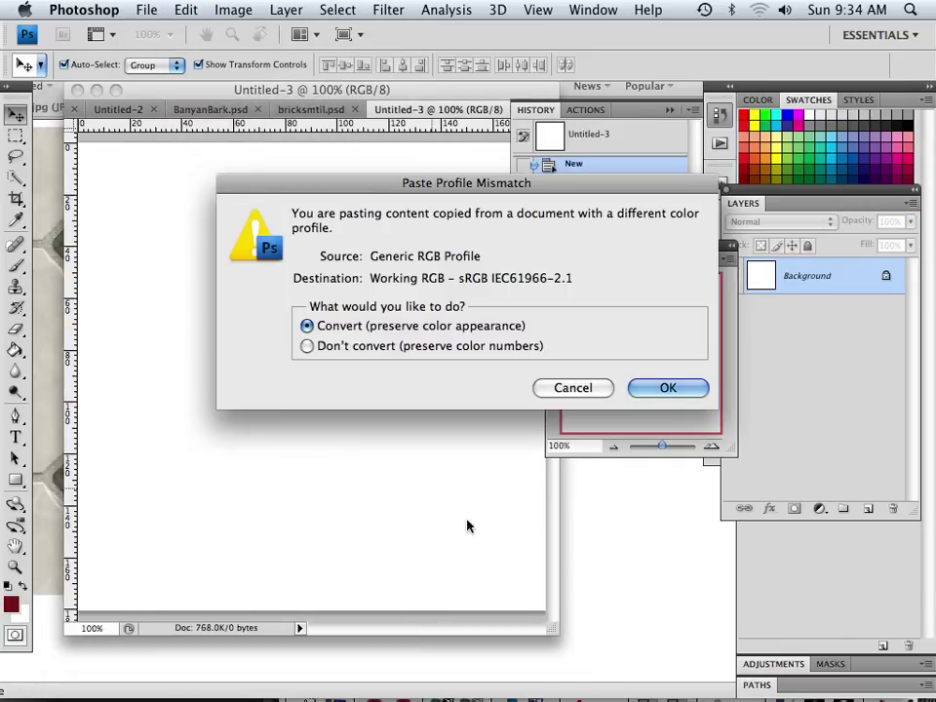
left_click(668, 388)
Return to Firefox and go back to the floor tile image results.
left_click(609, 547)
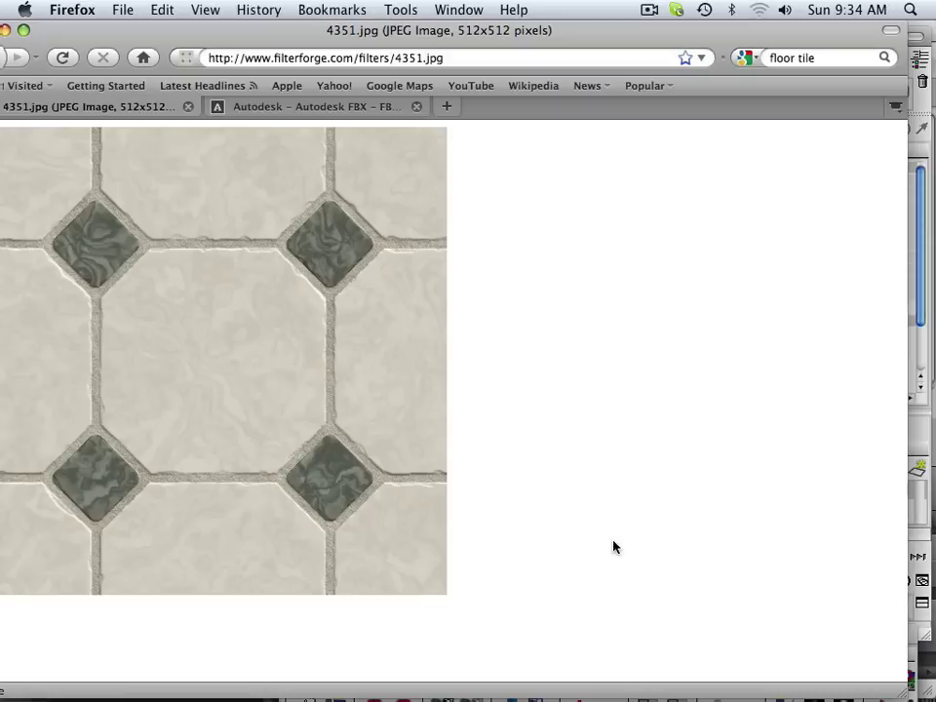
left_click_drag(51, 29, 244, 49)
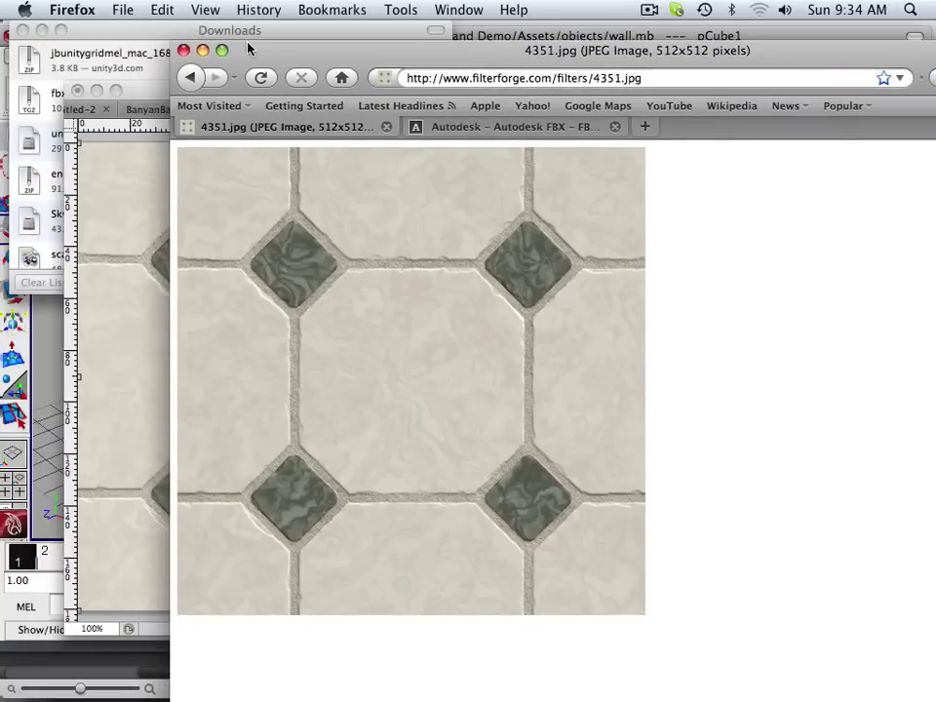
left_click(188, 78)
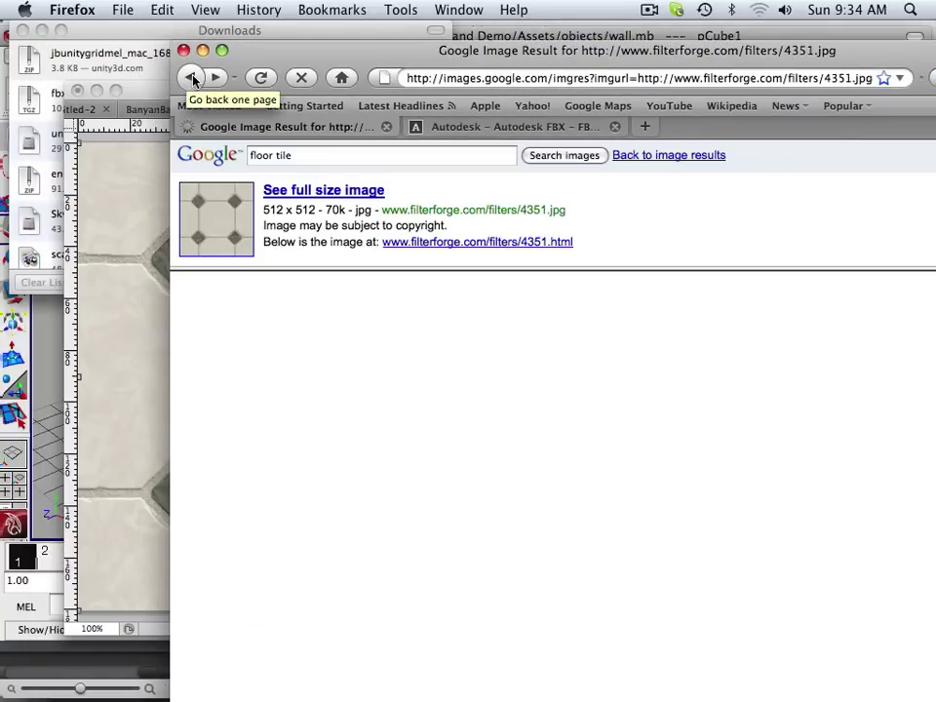
left_click(189, 78)
left_click_drag(361, 55, 181, 46)
scroll(368, 221, "up", 10)
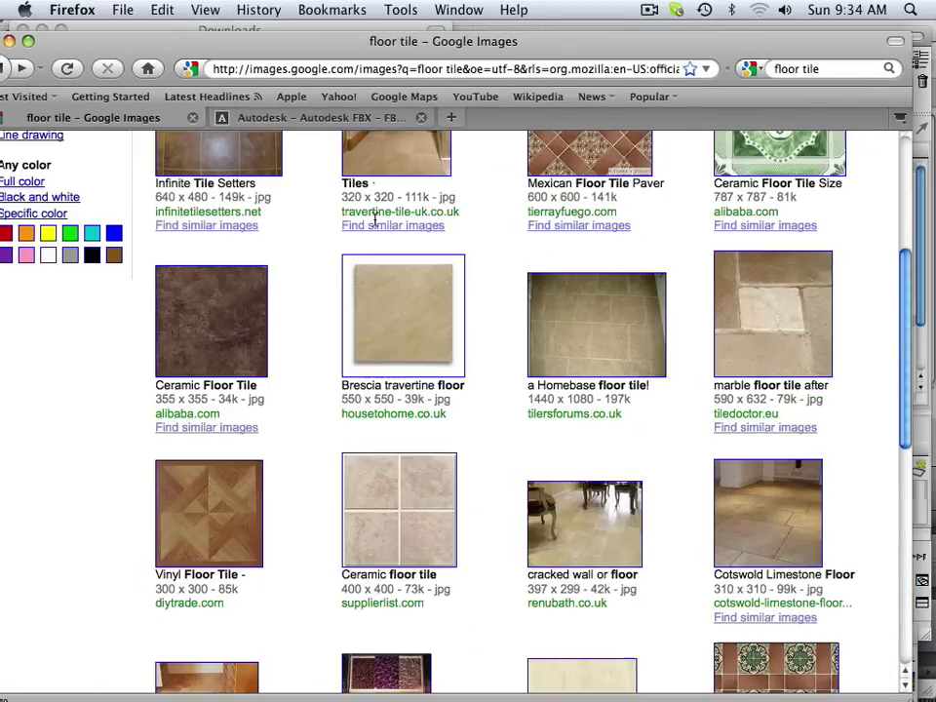
Search images for 'wallpaper', refine to 'wallpaper designs', and scroll through the results.
triple_click(276, 191)
type("wallpaper")
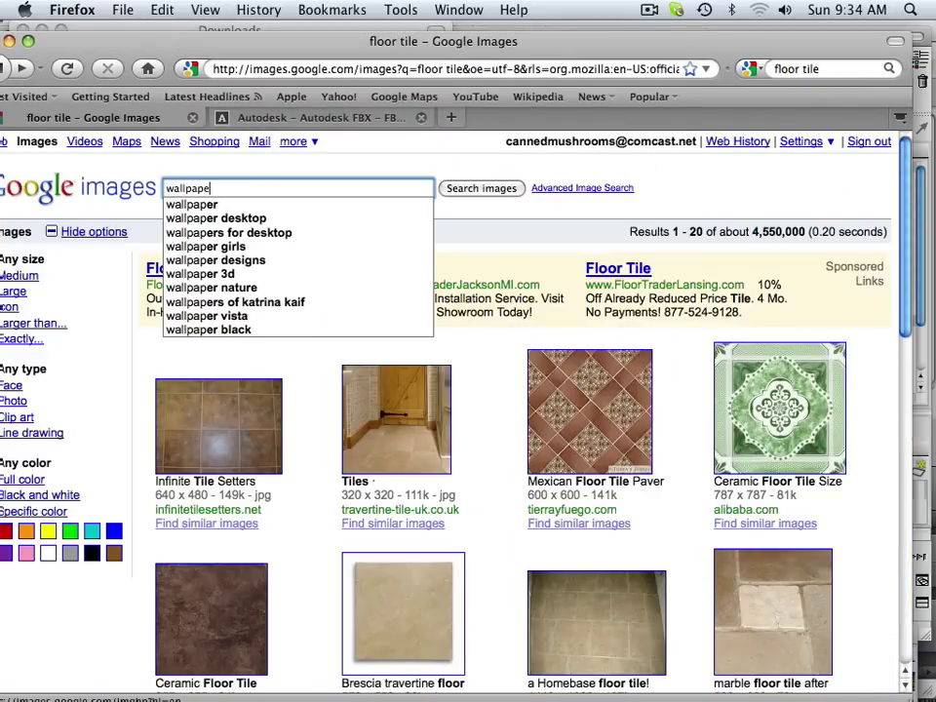
key("Return")
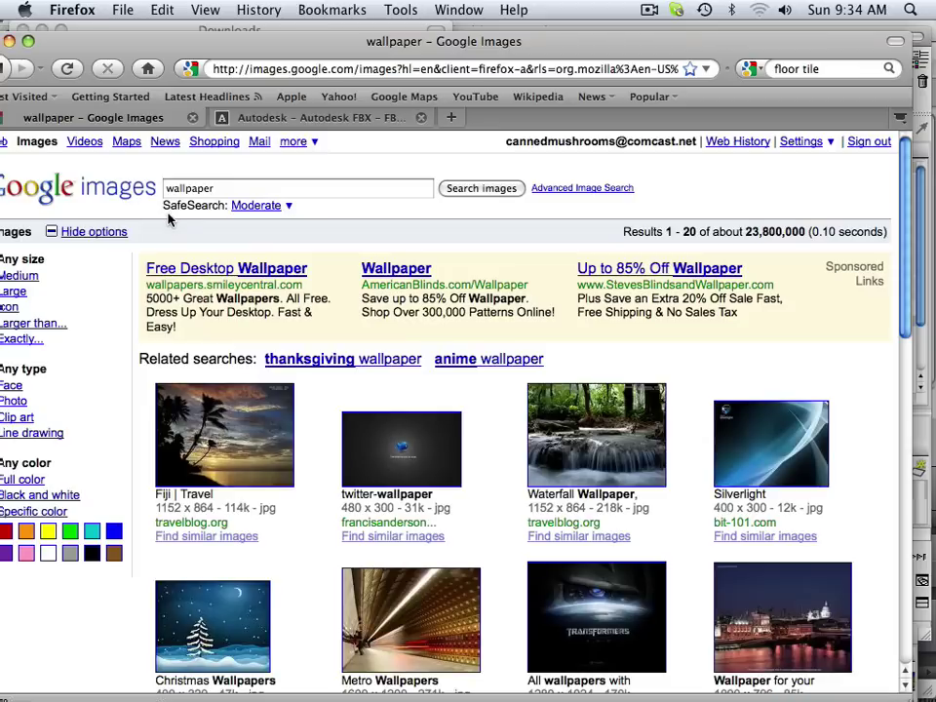
left_click(182, 189)
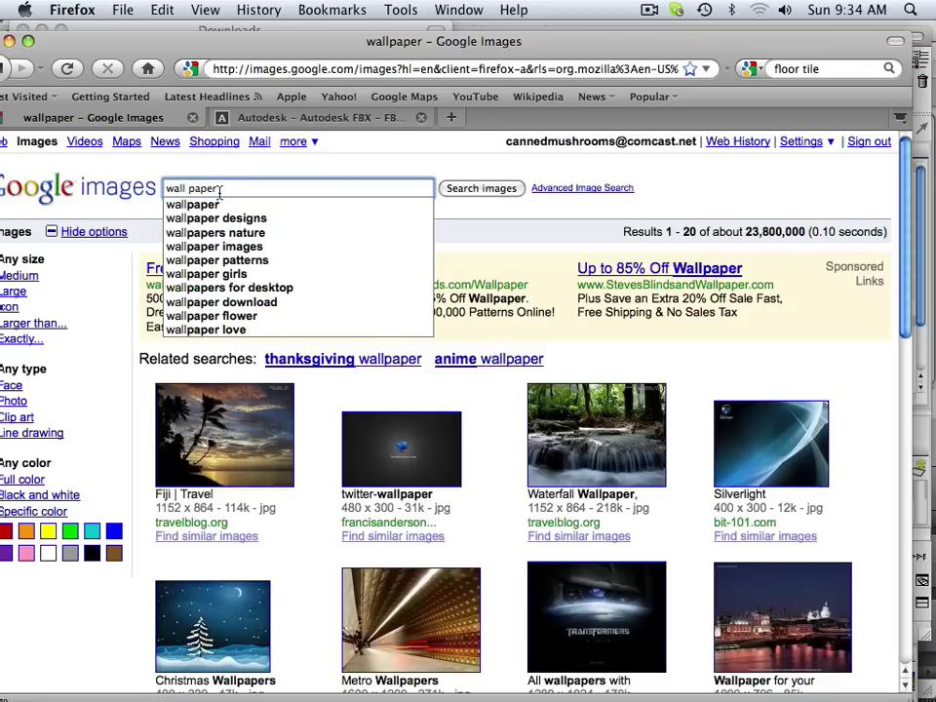
left_click(229, 218)
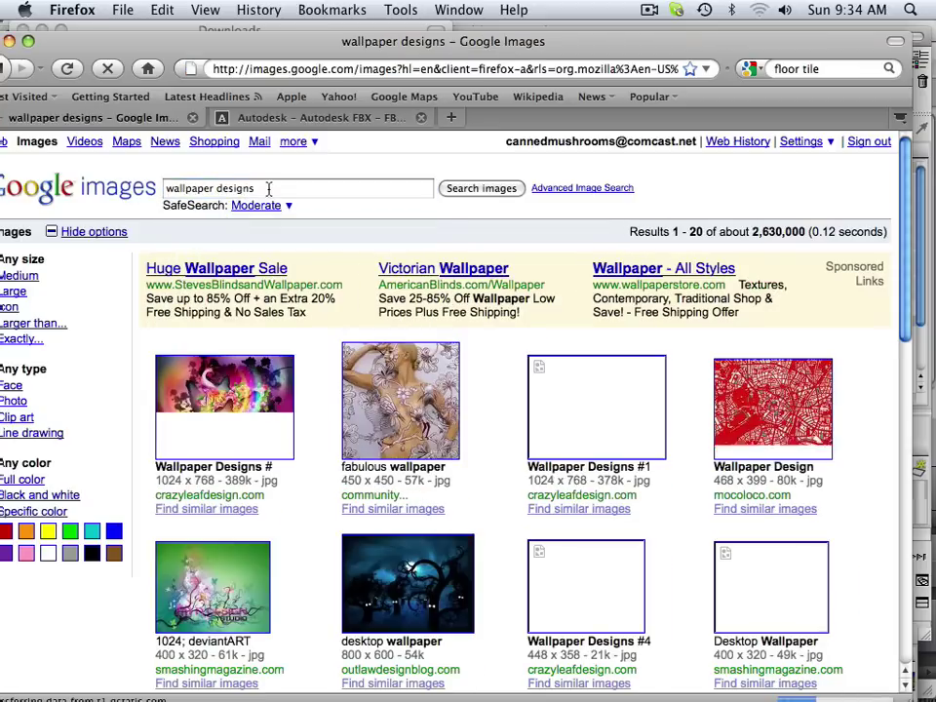
scroll(380, 297, "down", 8)
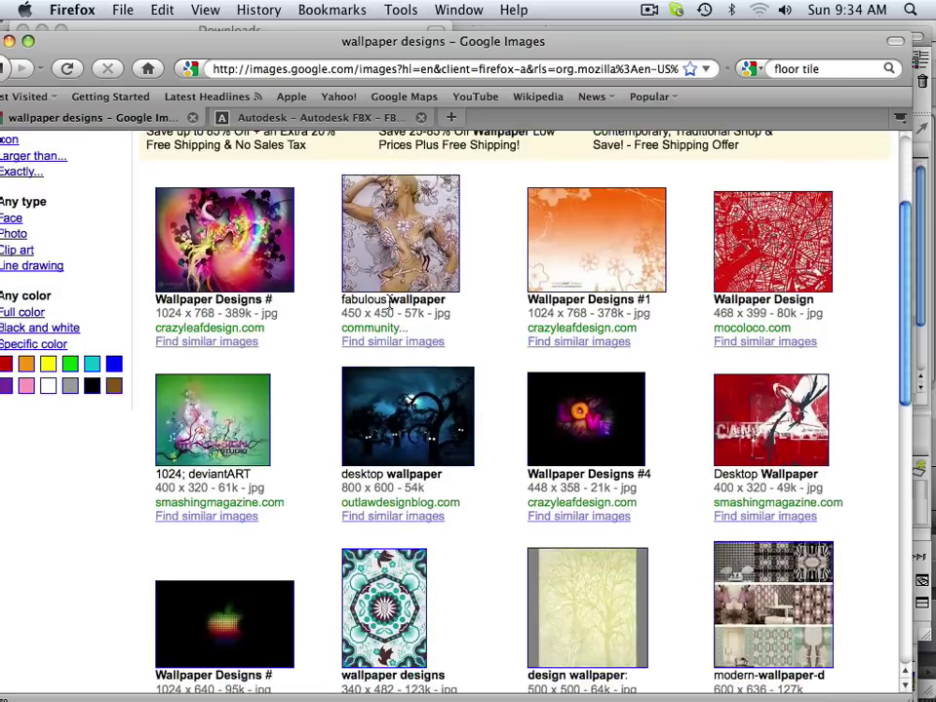
scroll(390, 305, "down", 10)
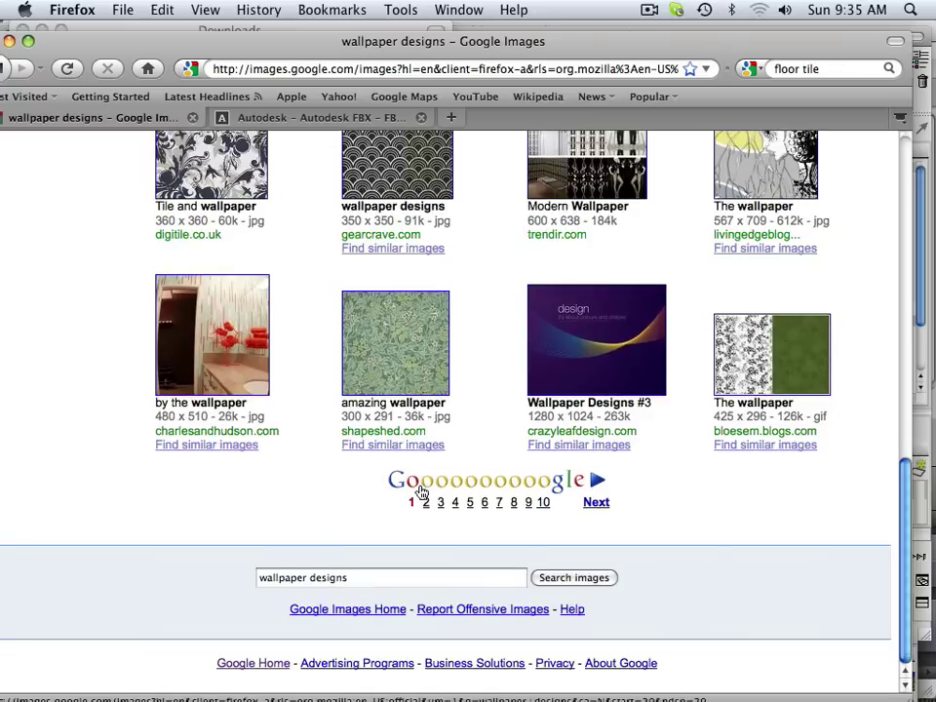
Try the 'amazing wallpaper' full-size image, then go back from its 404 error to the results.
left_click(394, 368)
left_click(133, 183)
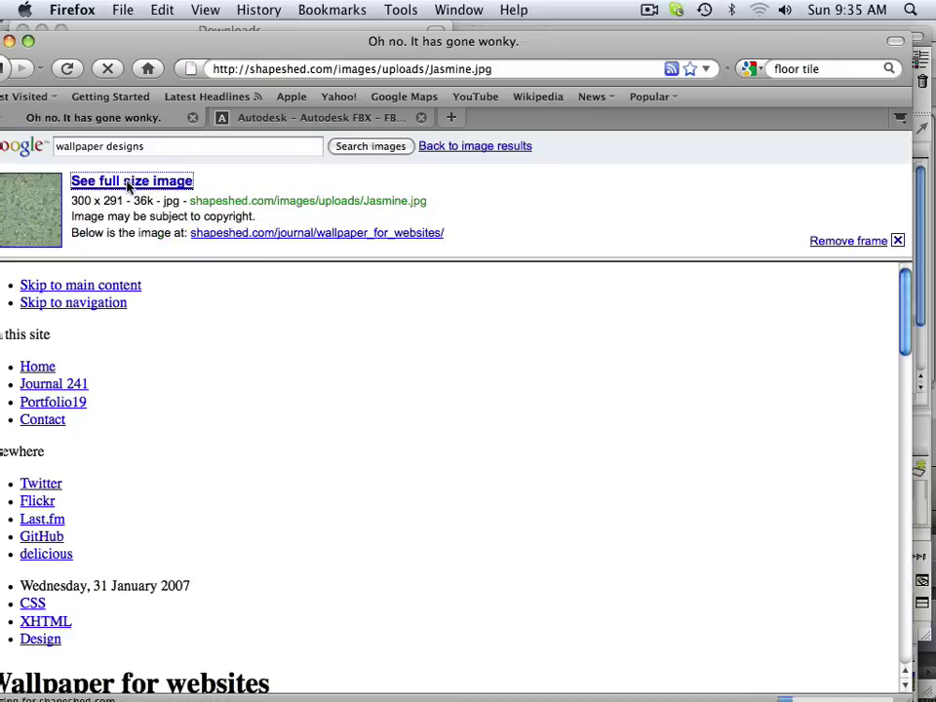
scroll(209, 167, "down", 1)
scroll(244, 185, "up", 1)
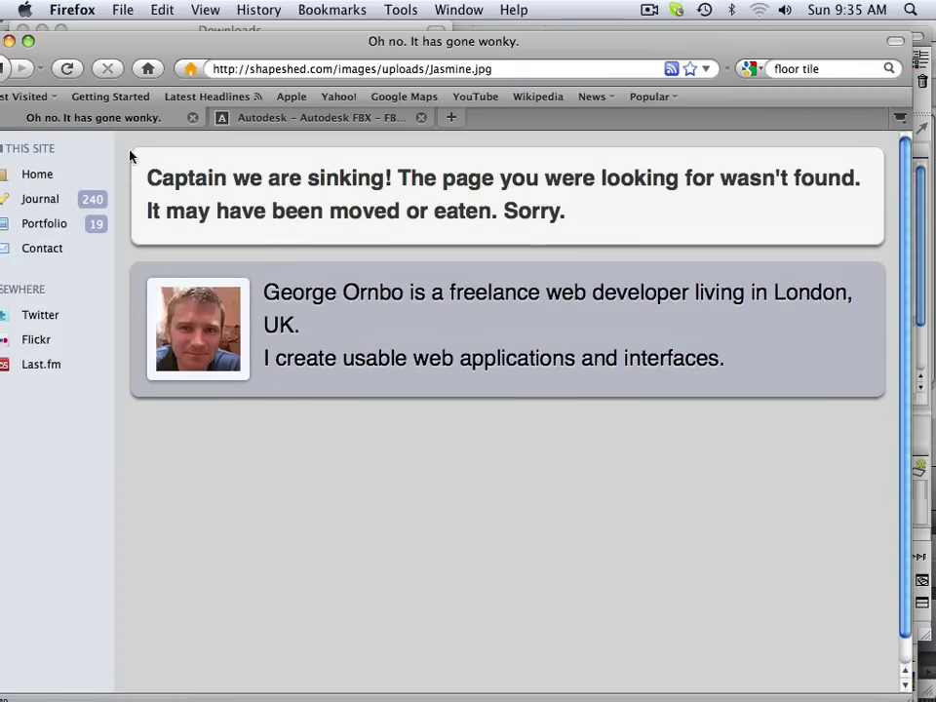
left_click_drag(54, 56, 88, 62)
left_click(59, 72)
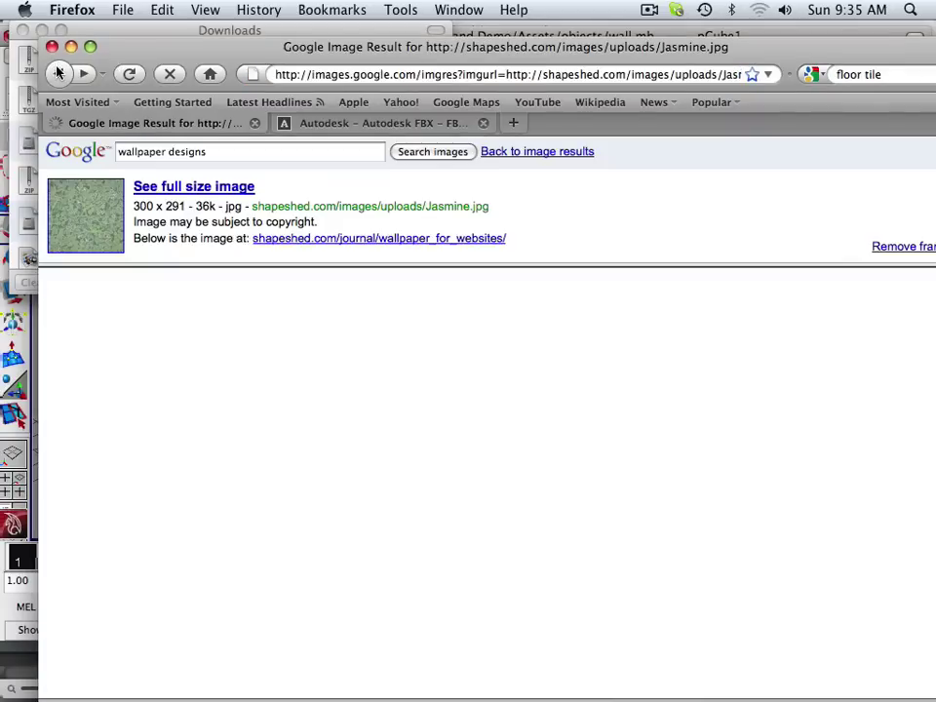
left_click(58, 72)
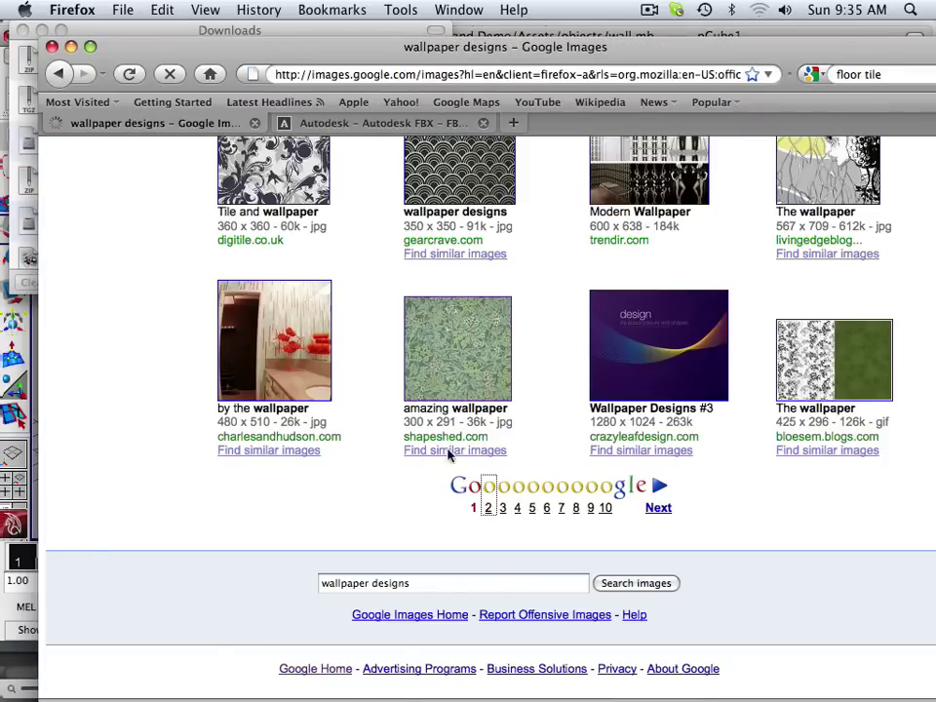
On results page 2, open the green 'Section of wallpaper' result from sarahgee-design.co.uk.
left_click(488, 507)
scroll(442, 450, "down", 3)
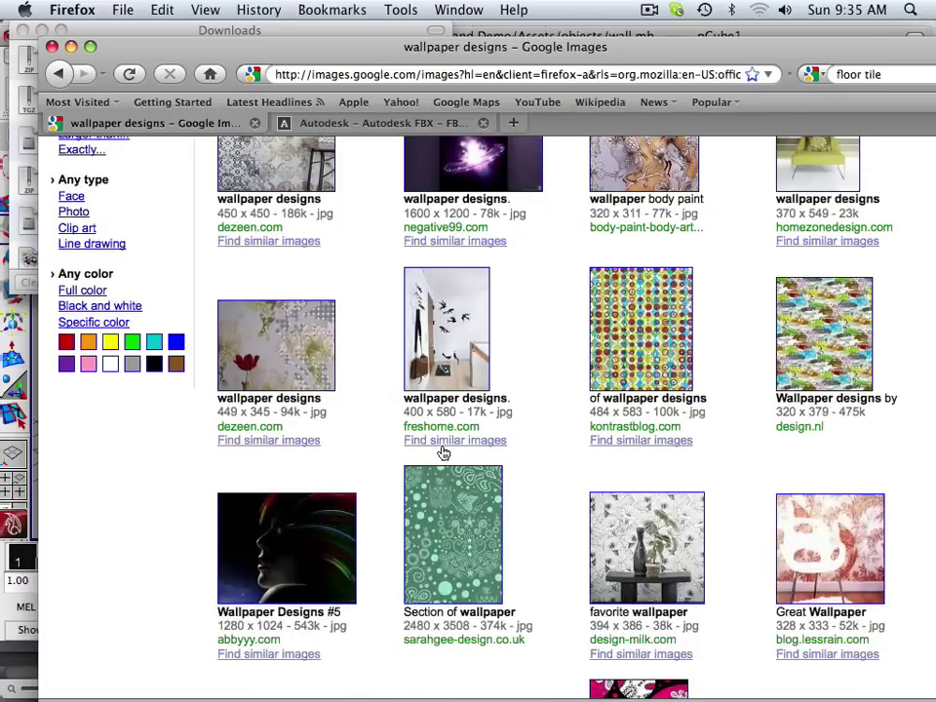
scroll(442, 452, "down", 4)
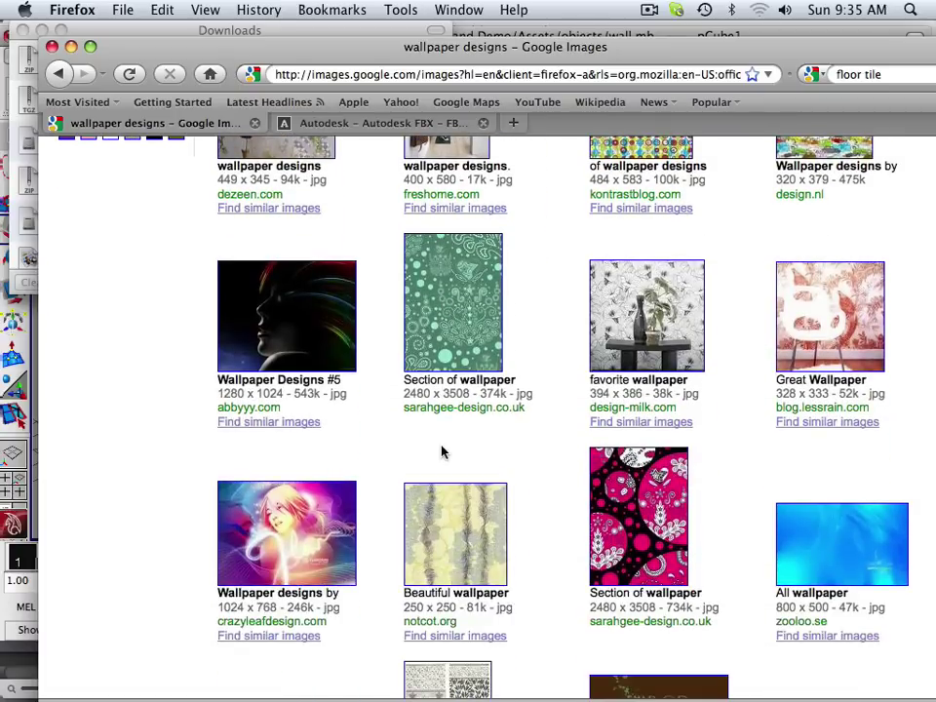
left_click(485, 314)
Open the teal paisley wallpaper 5.jpg at full size and copy the image.
left_click(153, 185)
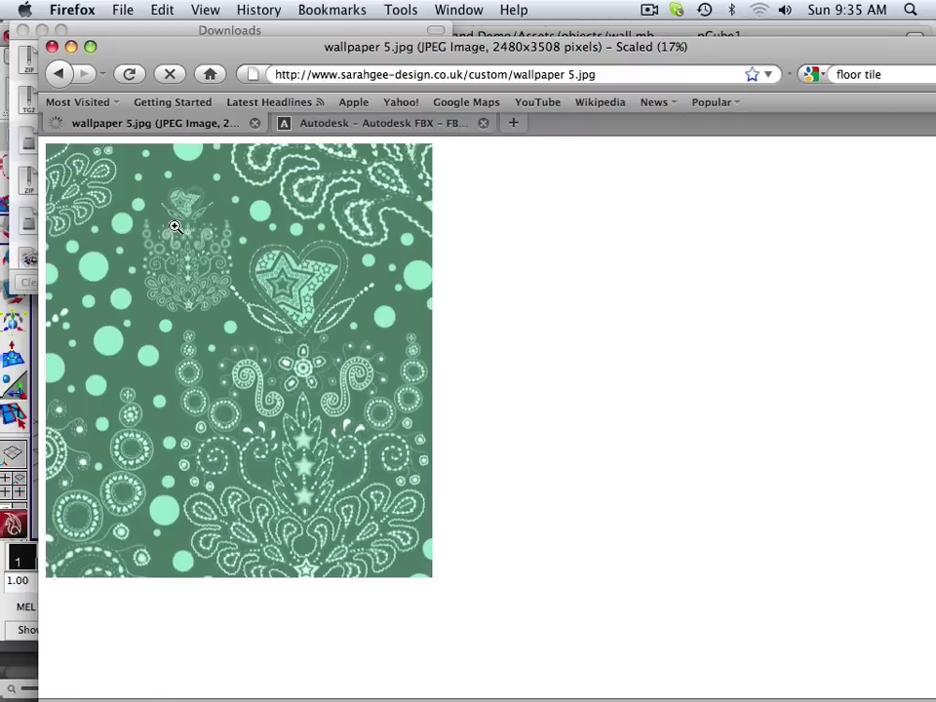
right_click(198, 292)
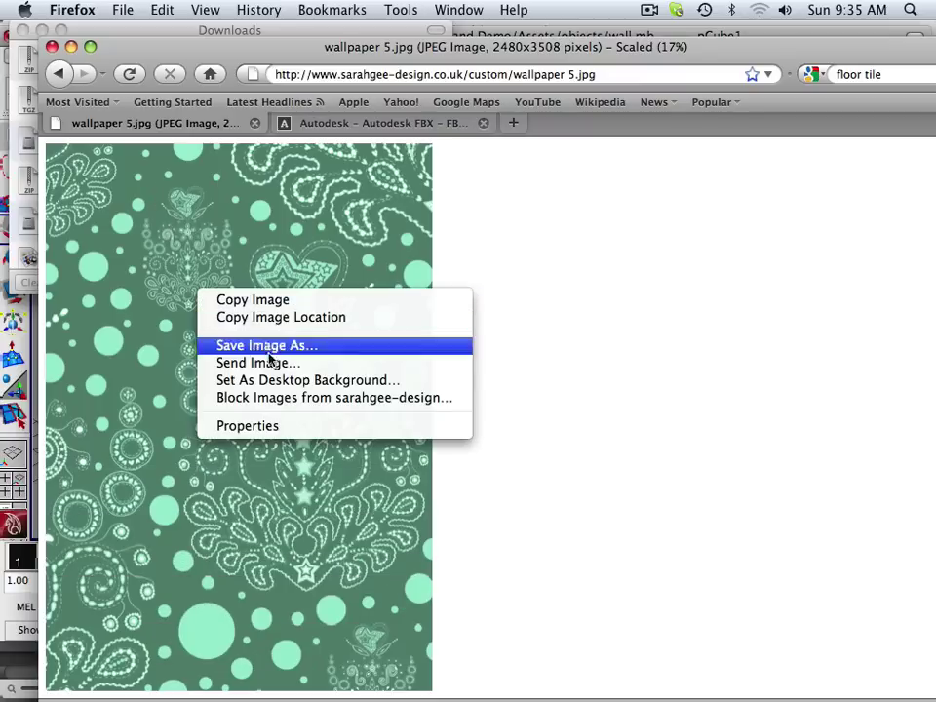
left_click(252, 301)
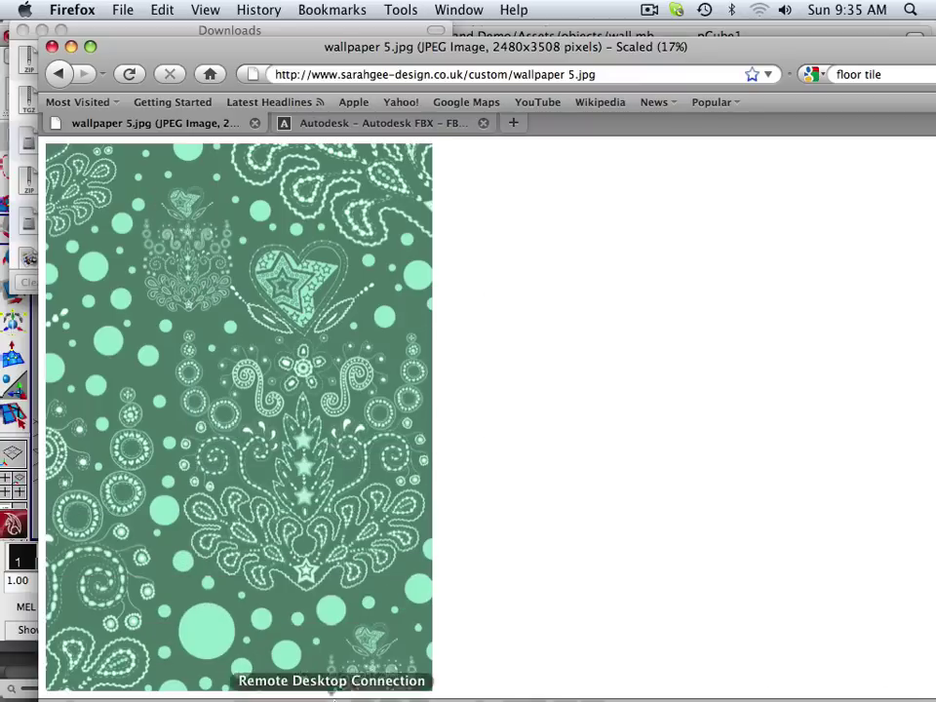
In Photoshop, create a new 2480 × 3508 document from the Clipboard preset.
left_click(129, 688)
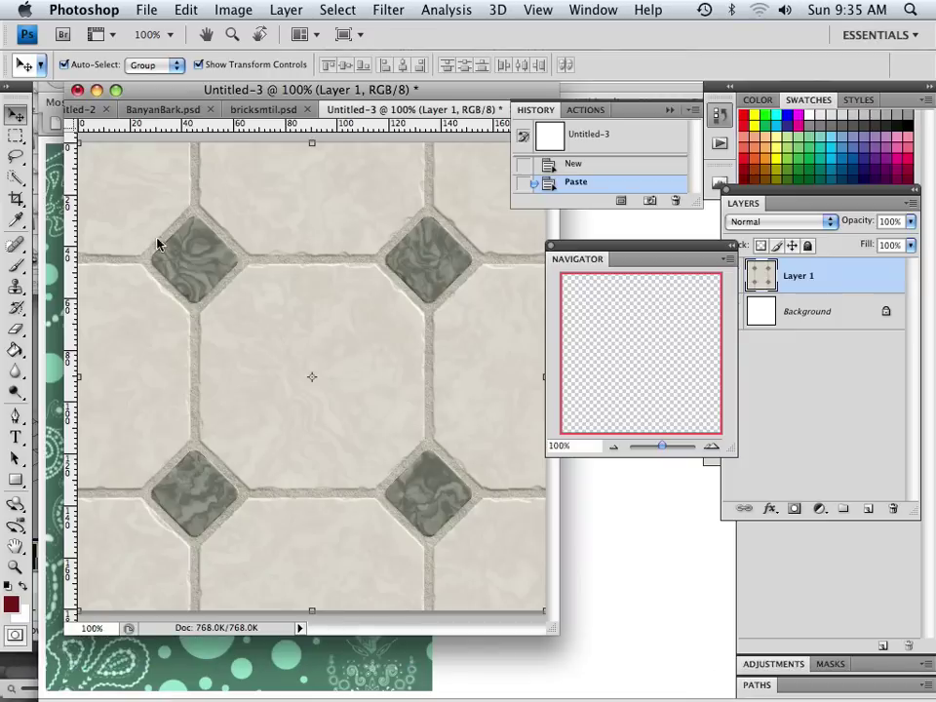
left_click(149, 10)
left_click(156, 30)
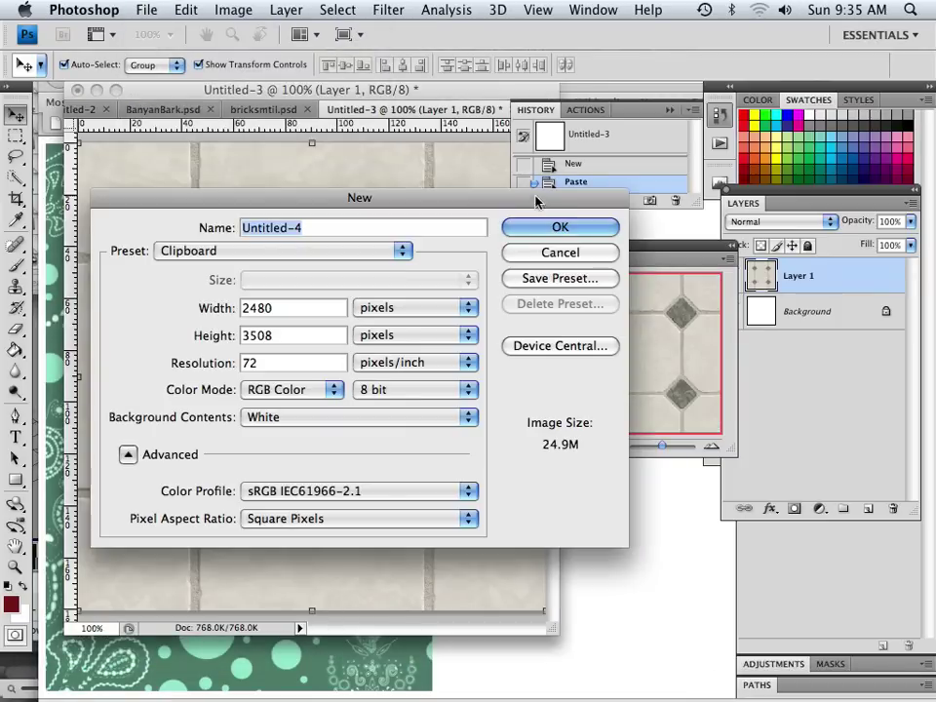
left_click(560, 226)
Paste the green wallpaper into it, accept the profile mismatch, and bring up bricksmtil.psd.
left_click(186, 10)
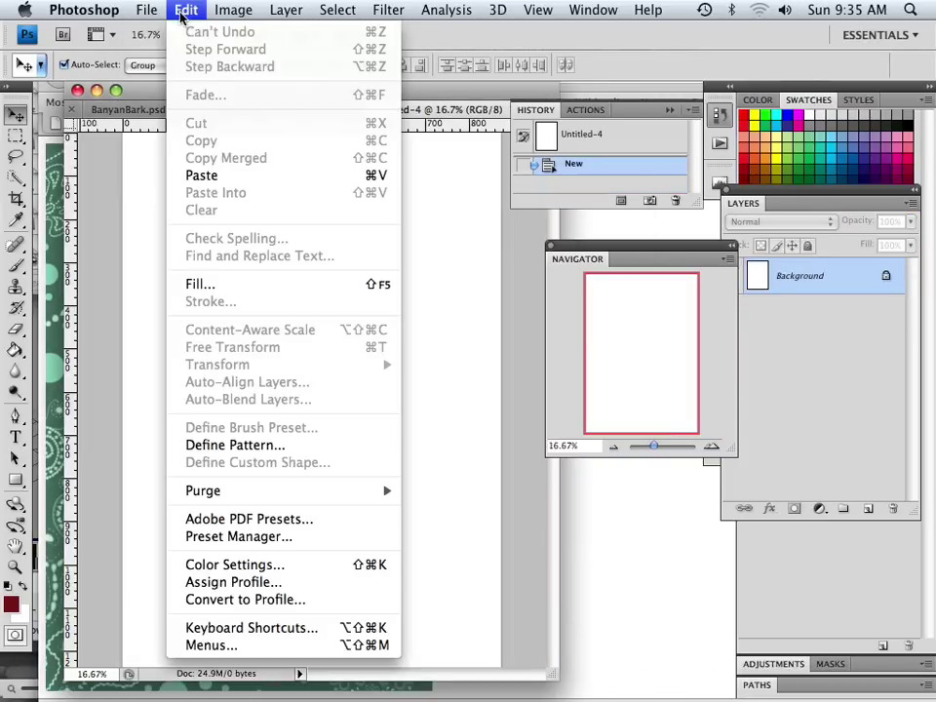
left_click(215, 176)
left_click(645, 384)
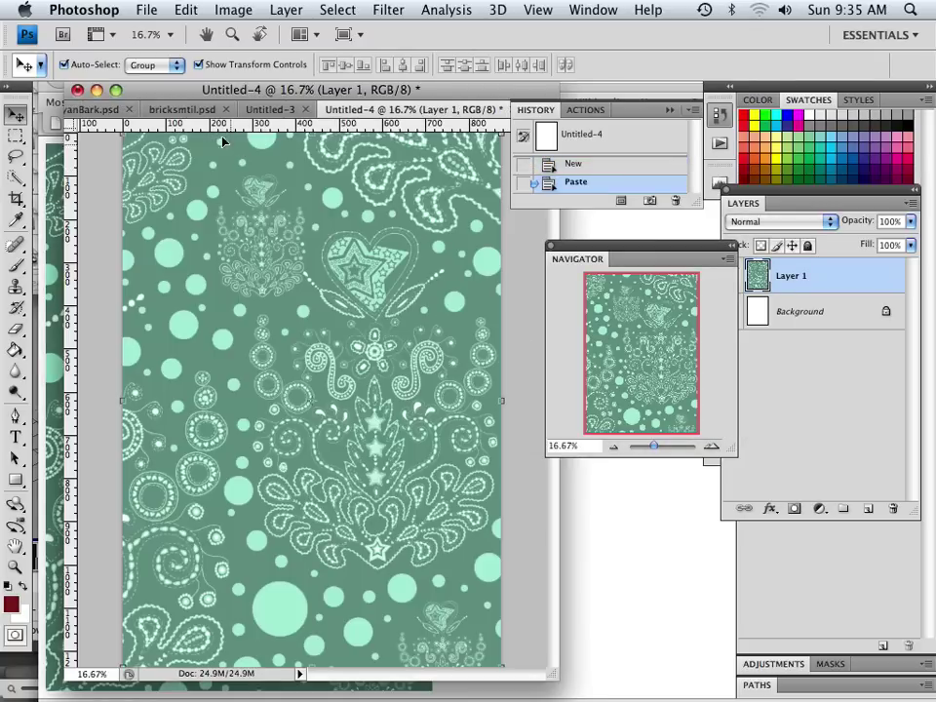
left_click(185, 109)
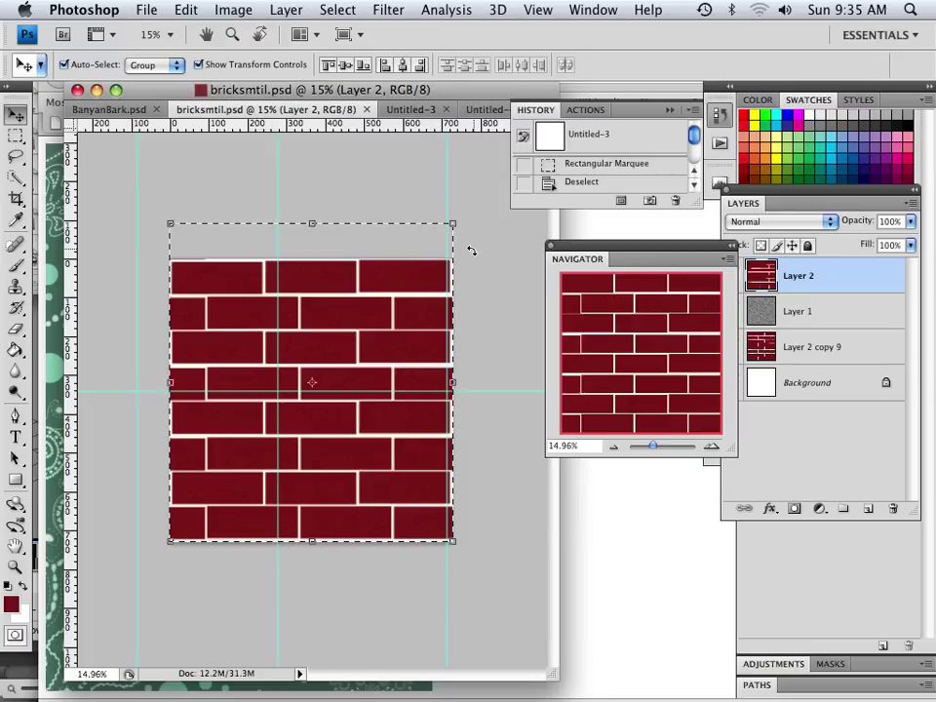
Back in Firefox, replace the Google Images query with 'brick' and run the search.
mouse_move(386, 694)
left_click(78, 682)
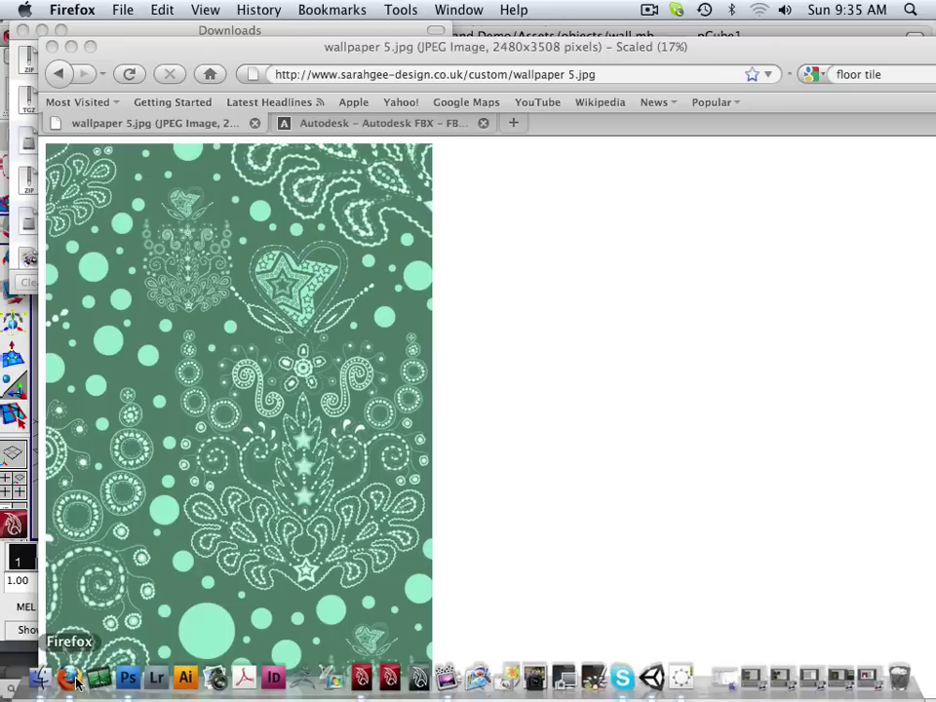
left_click(59, 76)
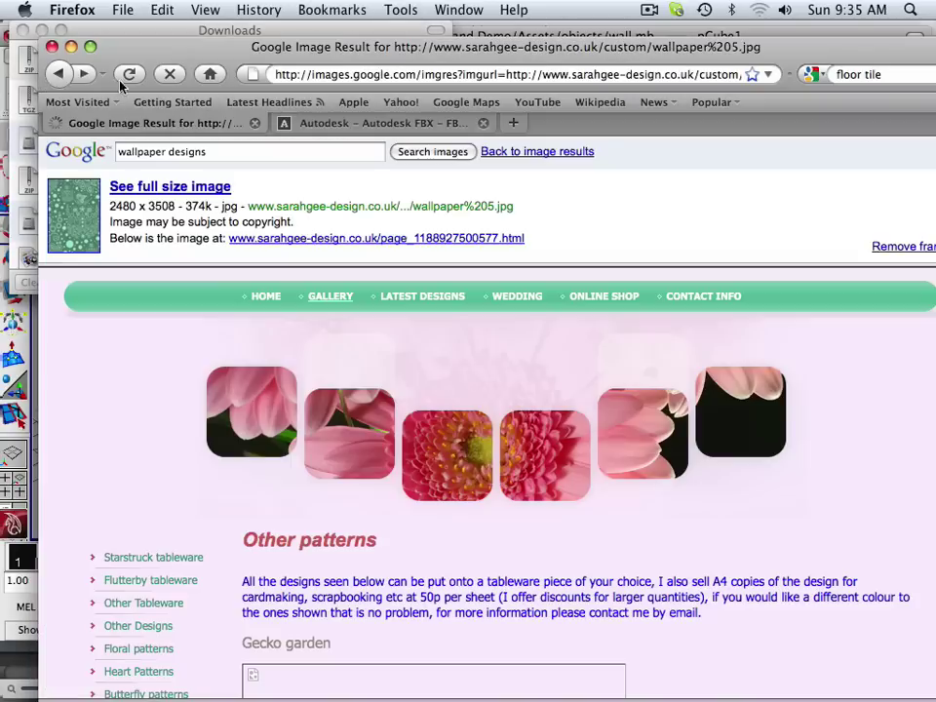
left_click(58, 75)
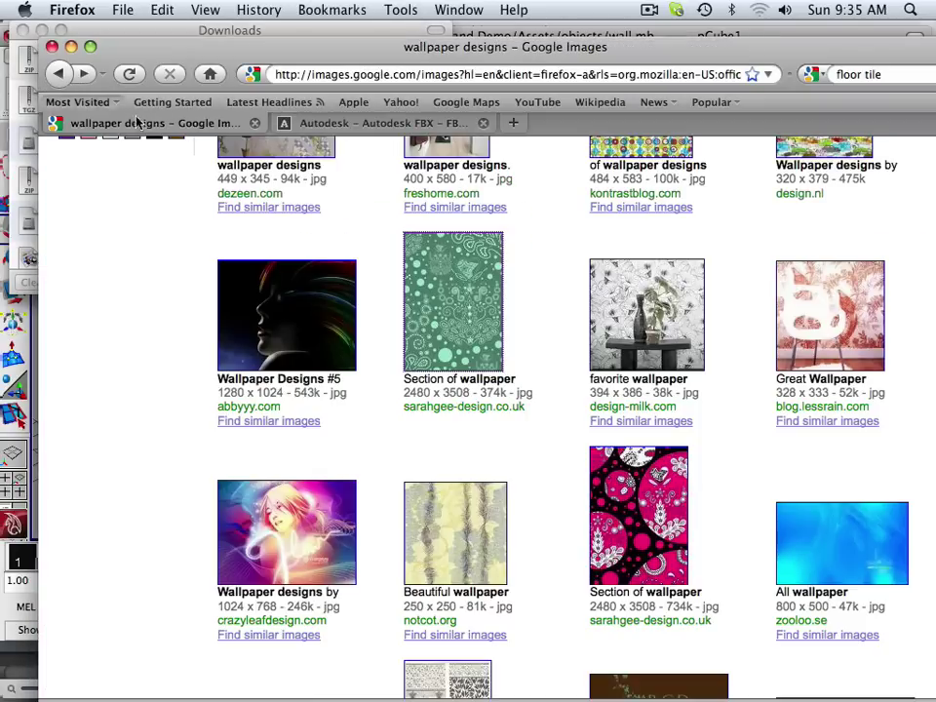
scroll(444, 243, "up", 8)
triple_click(339, 198)
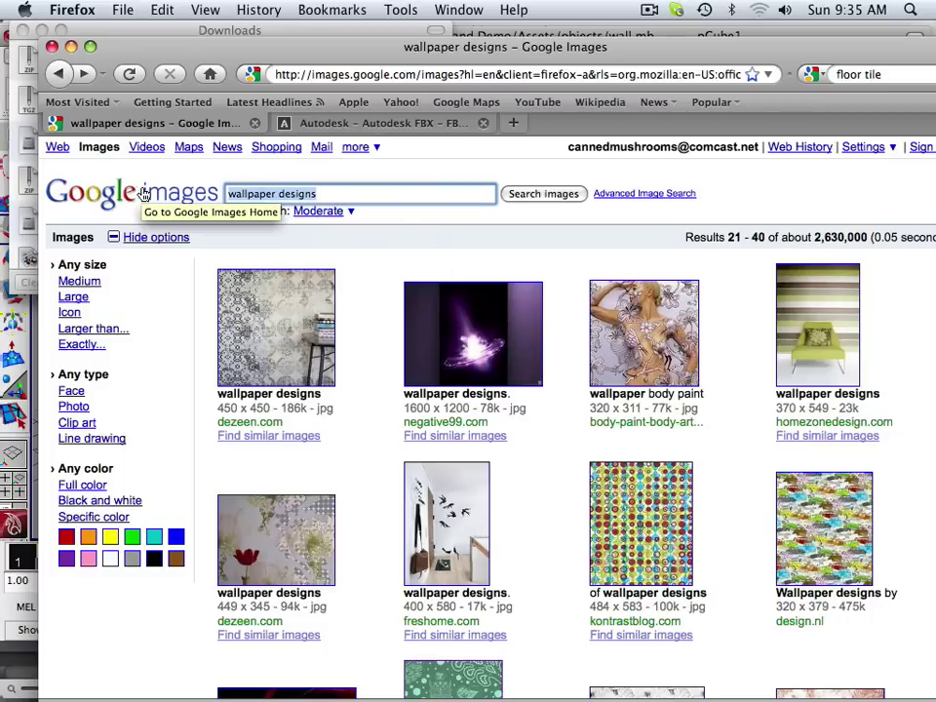
type("brick")
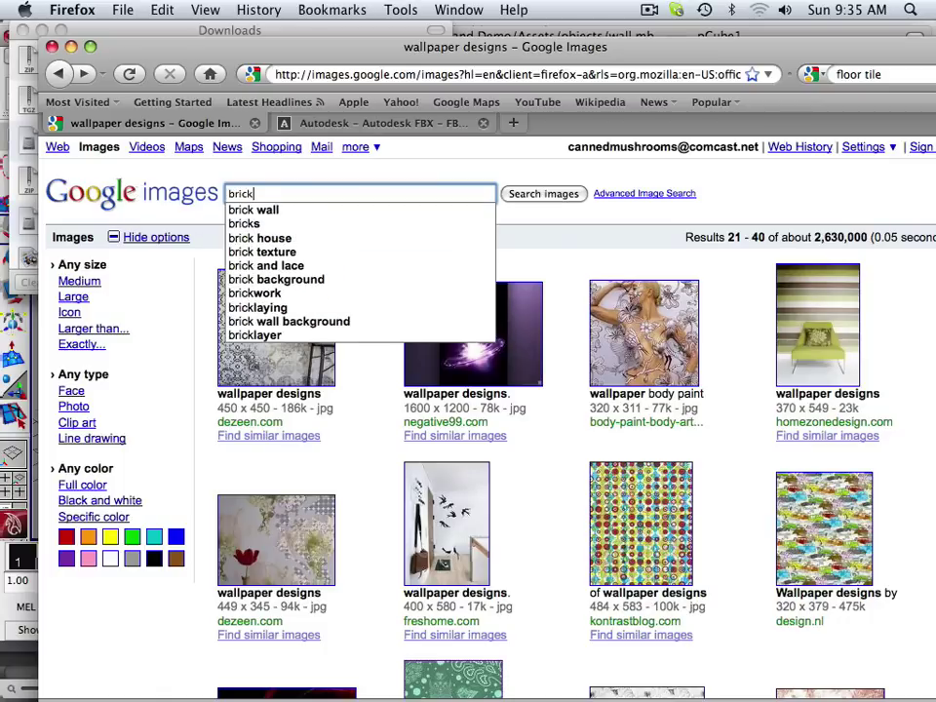
key("Return")
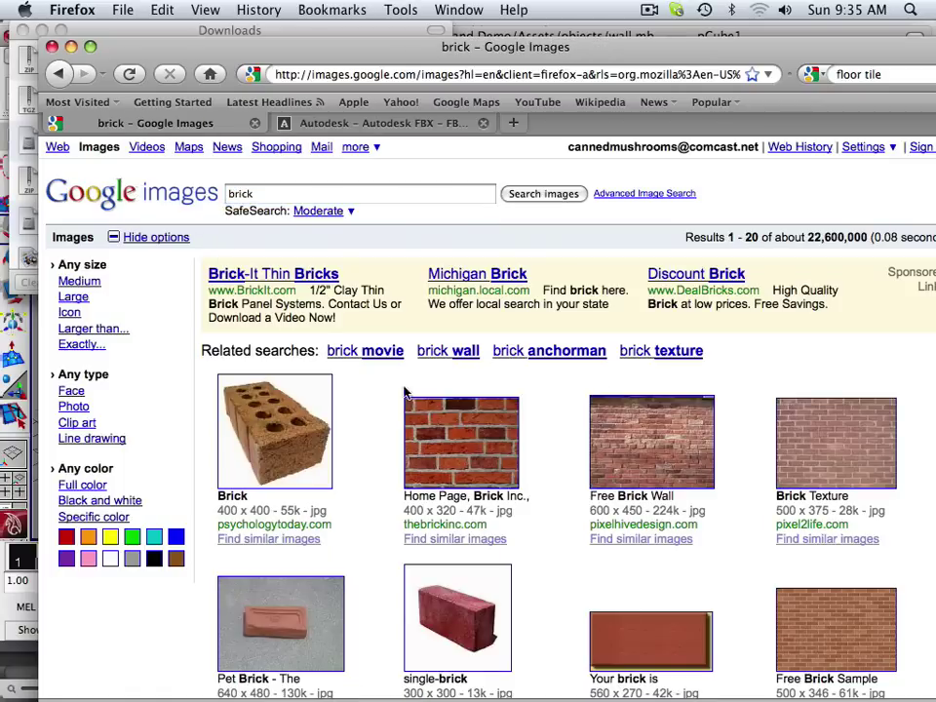
Preview the Brick Texture result at full size, then return to the brick results.
scroll(464, 445, "down", 2)
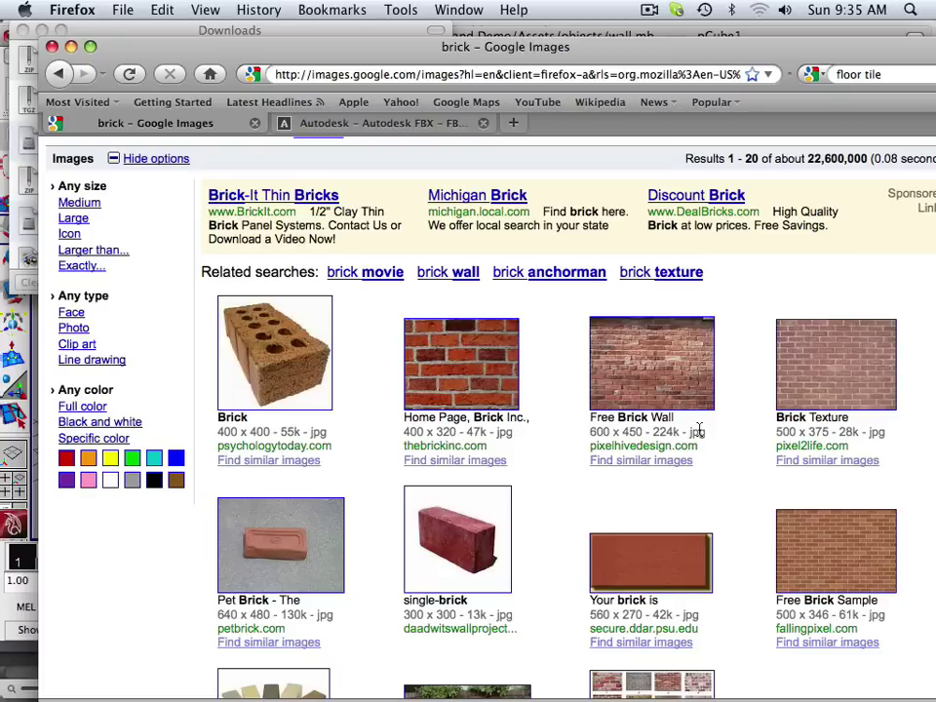
left_click(832, 383)
left_click(186, 188)
left_click(61, 75)
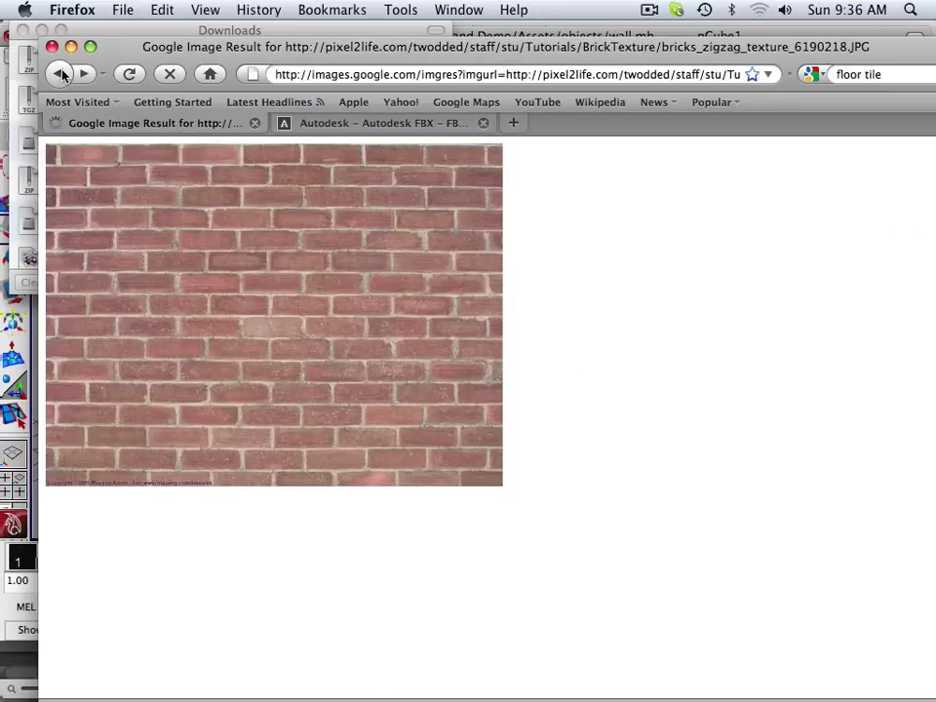
left_click(60, 75)
Filter the brick image results to images larger than 1024x768.
scroll(501, 418, "down", 5)
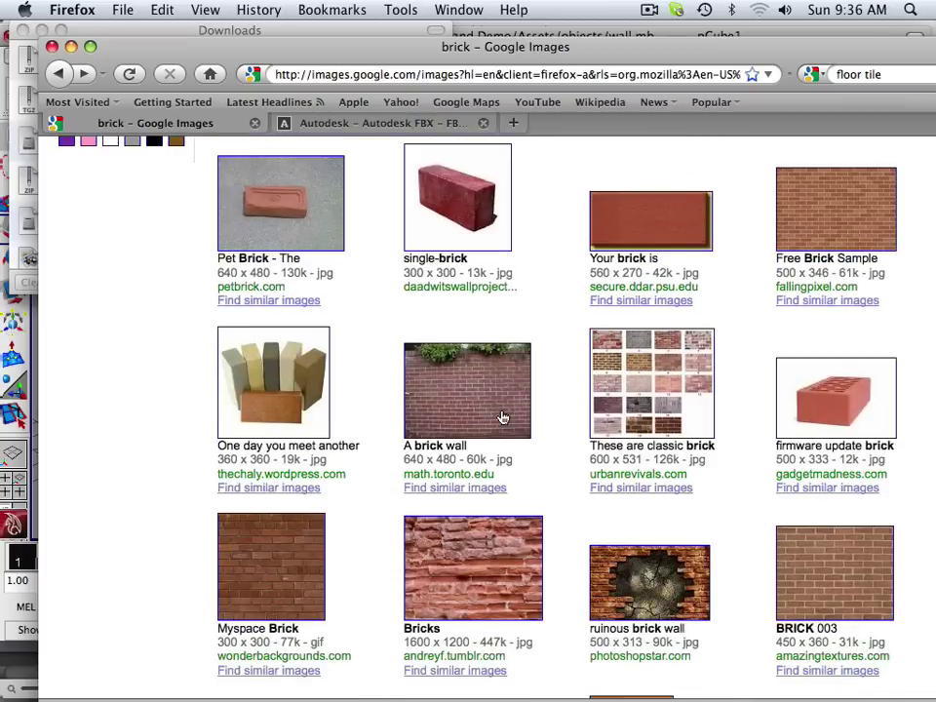
scroll(503, 415, "down", 2)
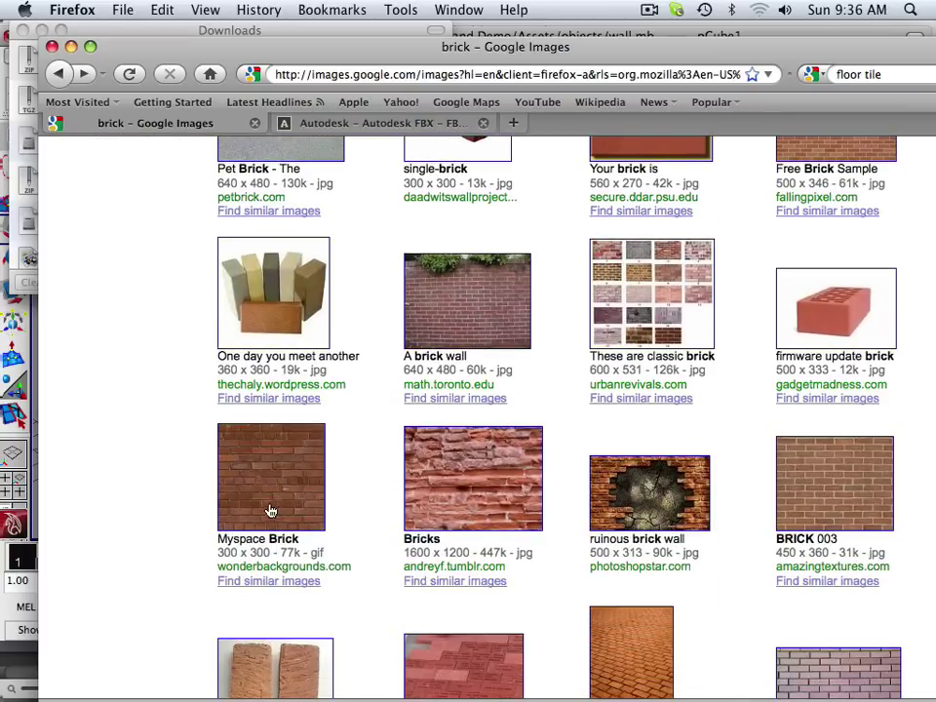
scroll(164, 420, "up", 8)
left_click(106, 328)
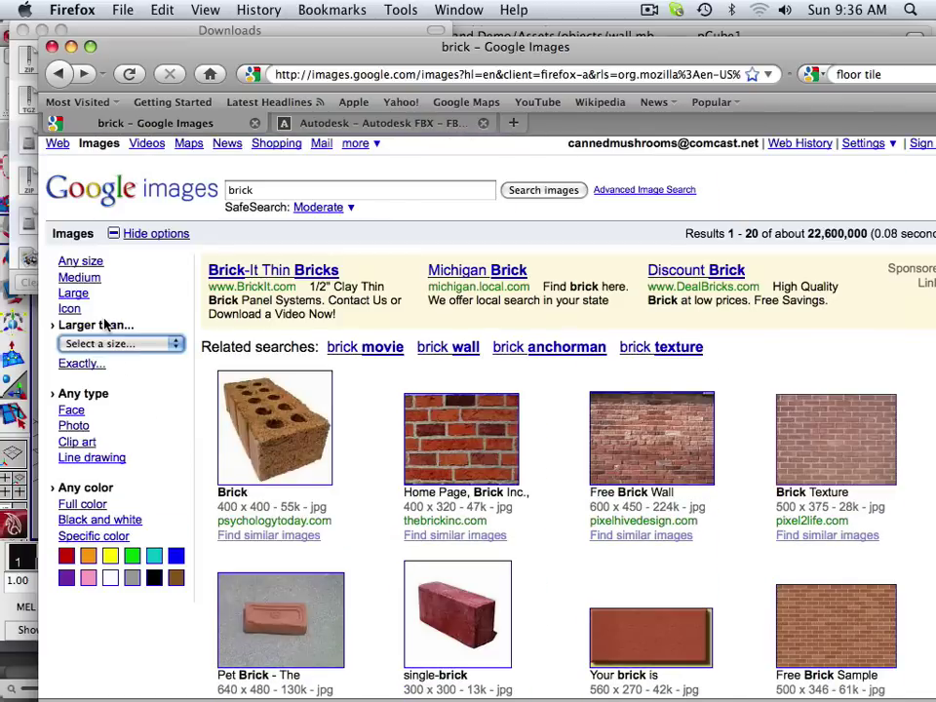
left_click(172, 344)
left_click(92, 411)
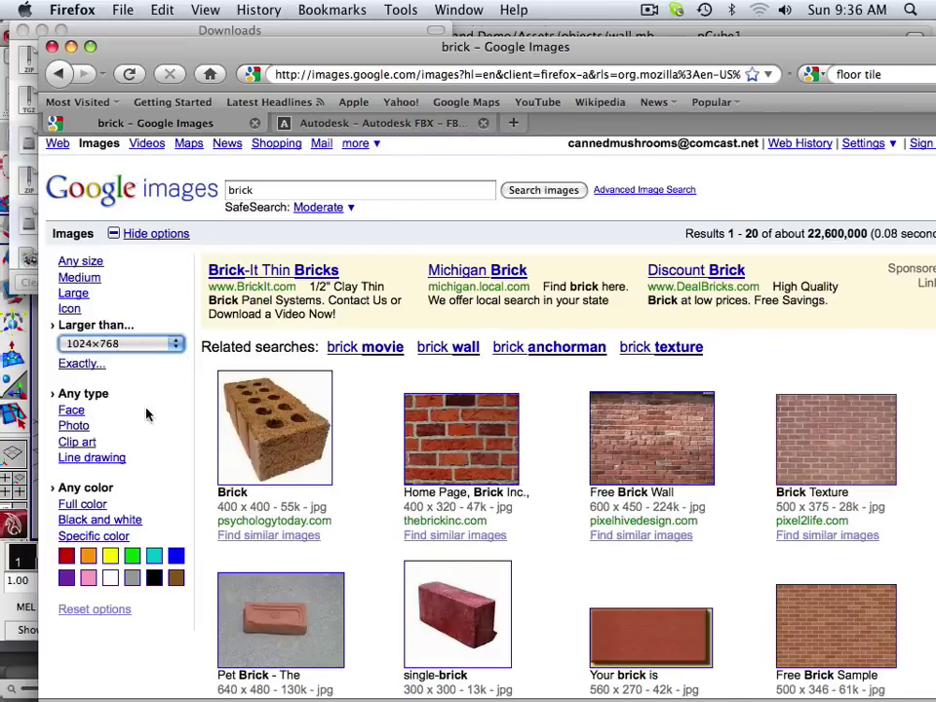
Open the 1165x772 brick wall photo at full size and copy the image.
scroll(313, 432, "down", 4)
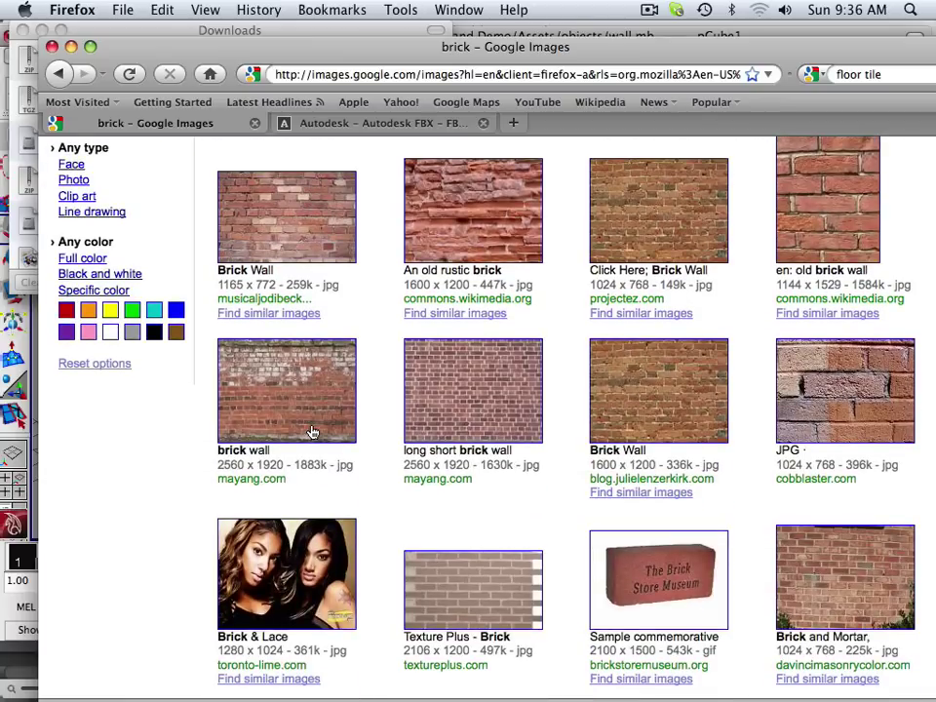
scroll(312, 432, "up", 3)
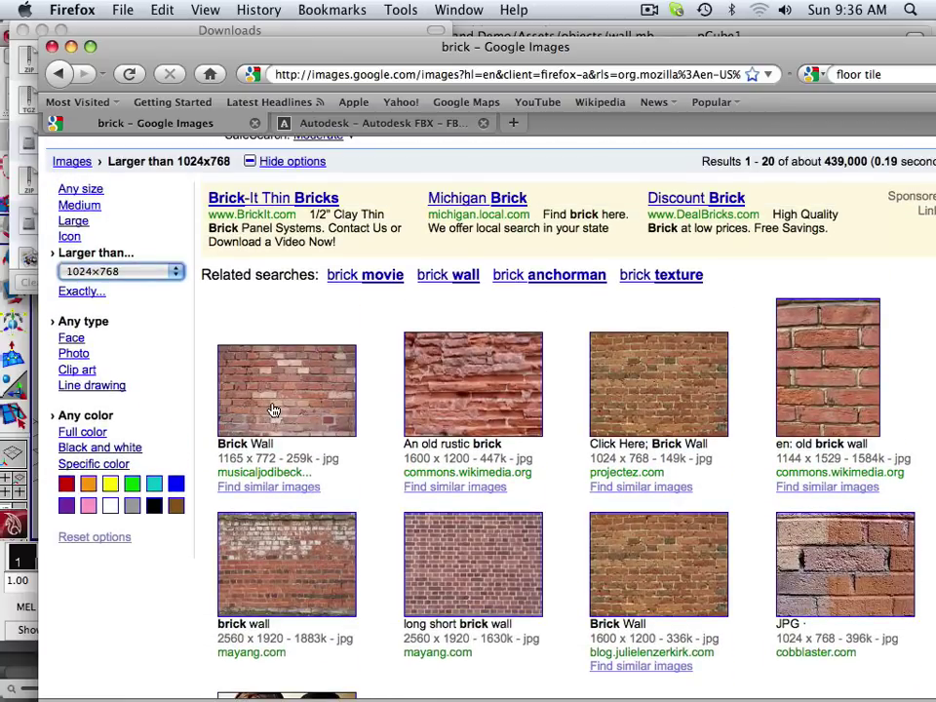
left_click(273, 412)
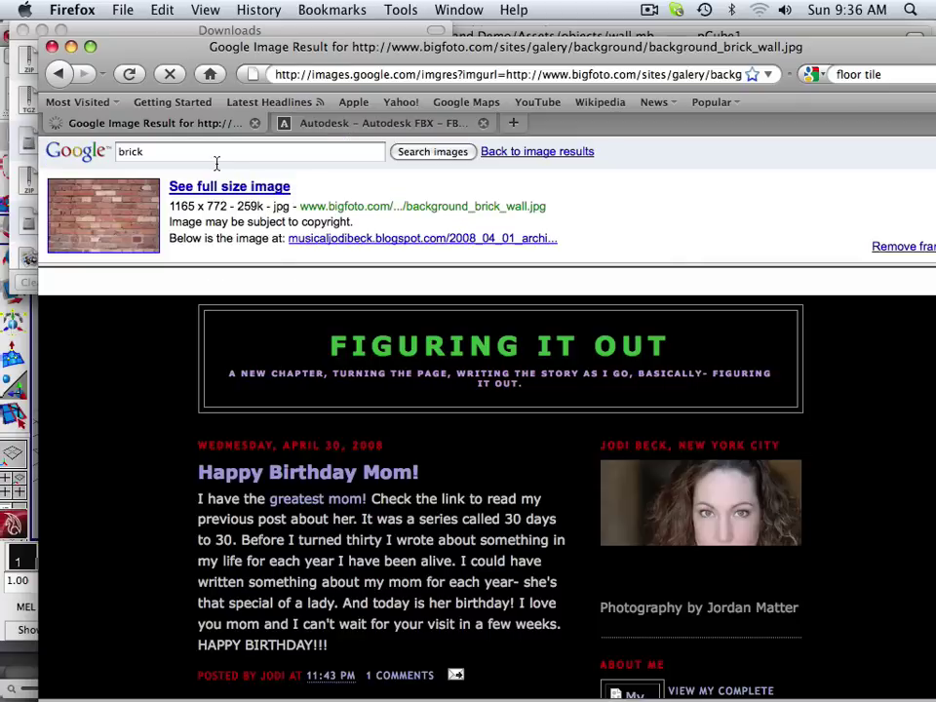
left_click(217, 187)
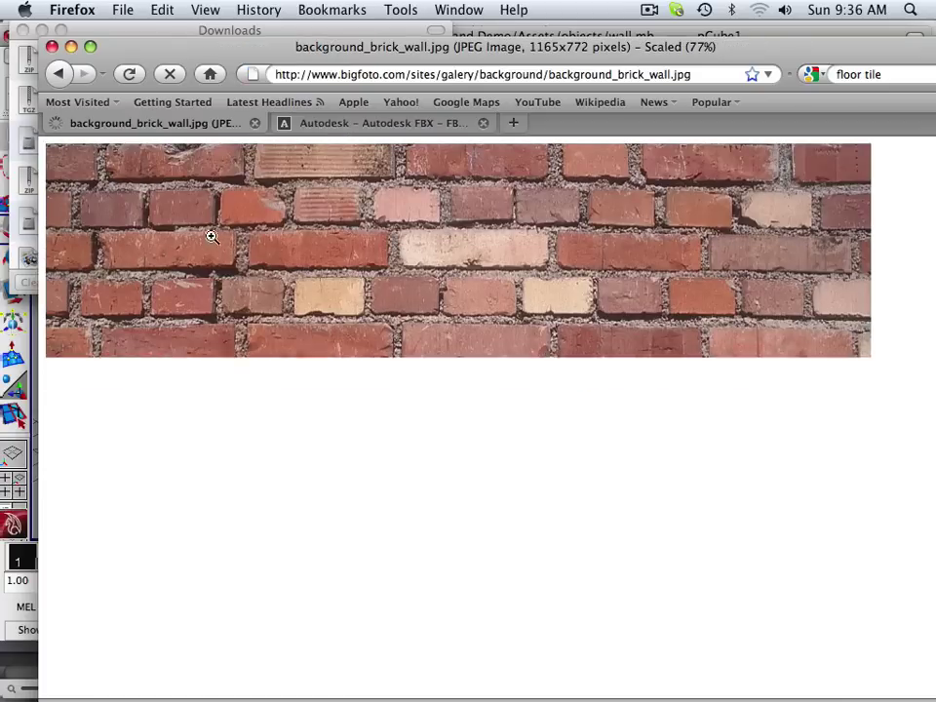
right_click(270, 327)
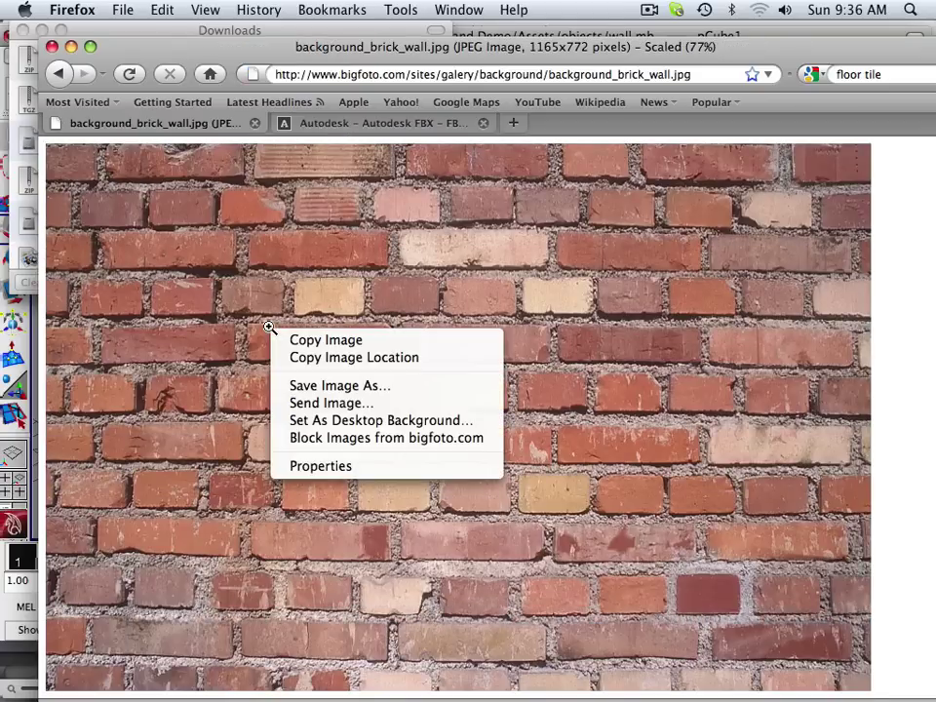
left_click(329, 346)
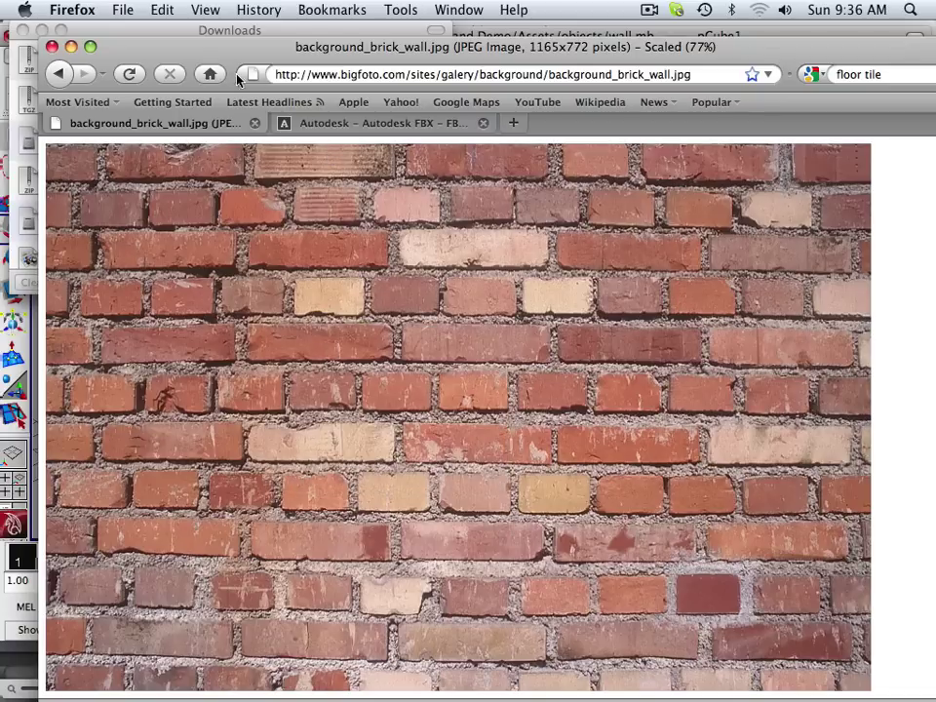
mouse_move(278, 689)
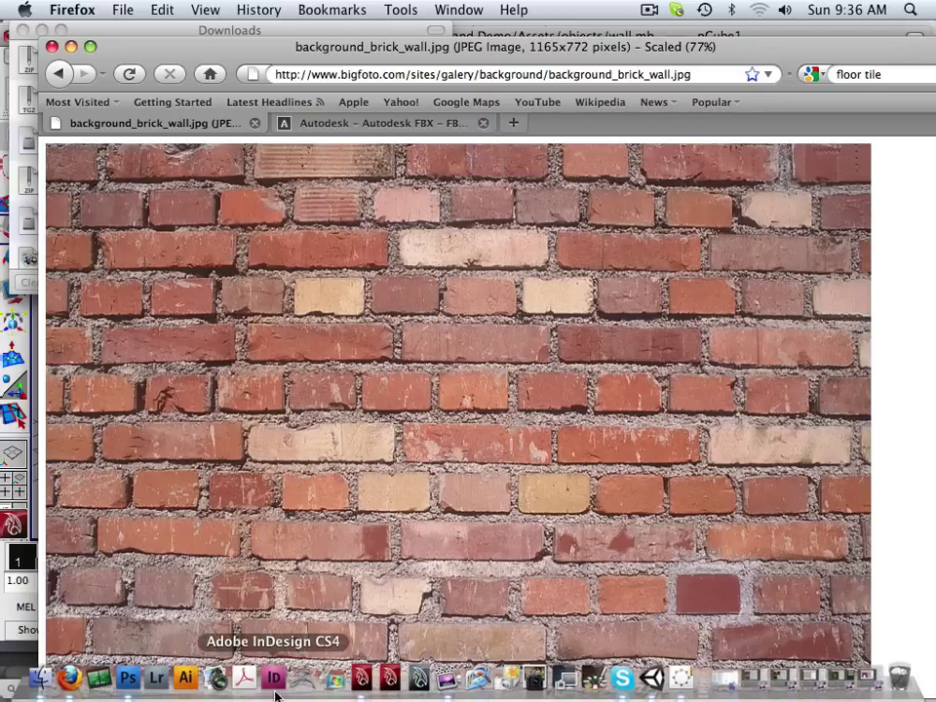
Paste the brick photo into bricksmtil.psd, then undo that paste.
left_click(128, 680)
left_click(185, 10)
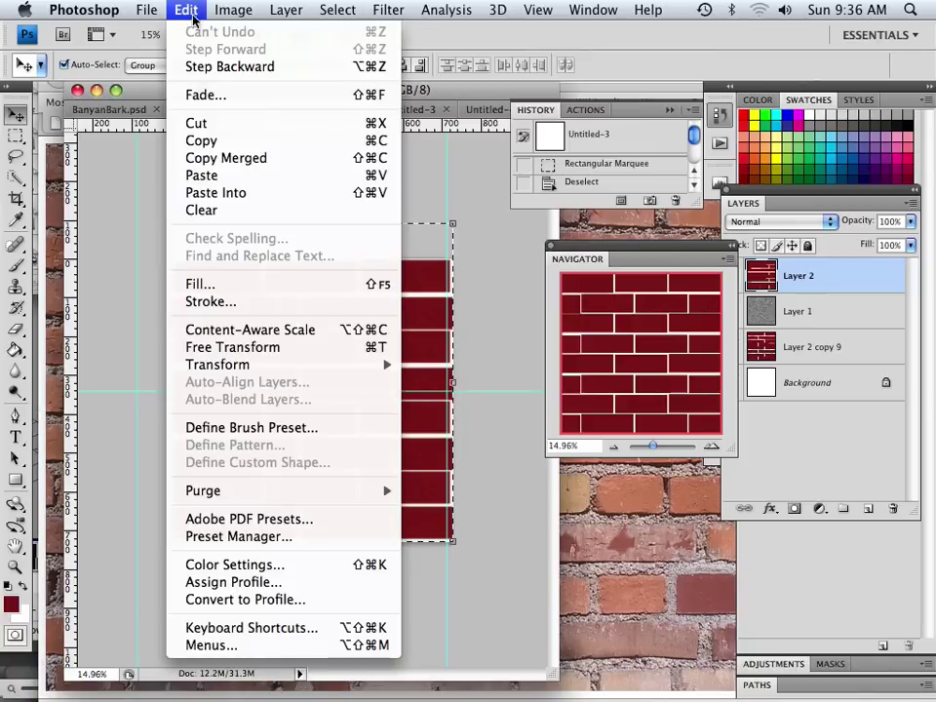
left_click(227, 183)
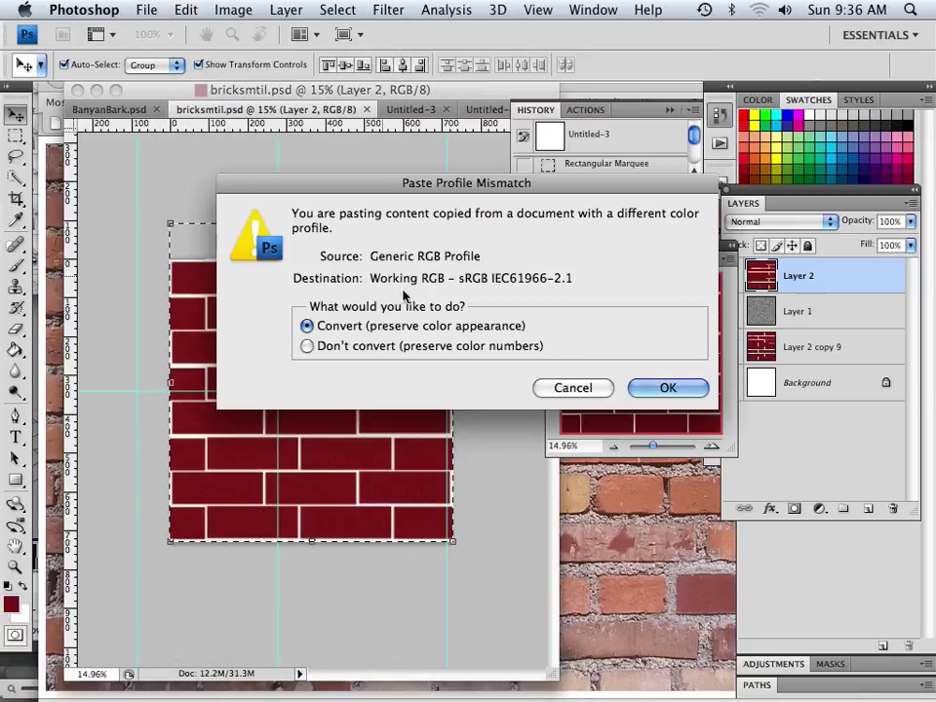
left_click(666, 386)
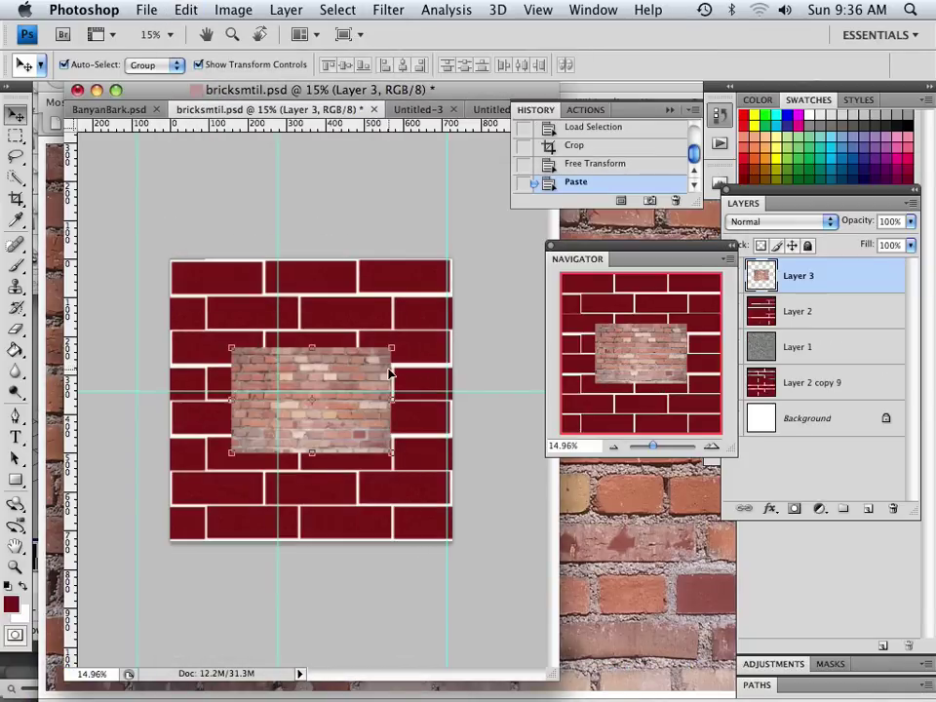
key("super+z")
Paste the brick wall photo into a new 1165x772 clipboard-sized document, accepting the profile conversion.
left_click(149, 11)
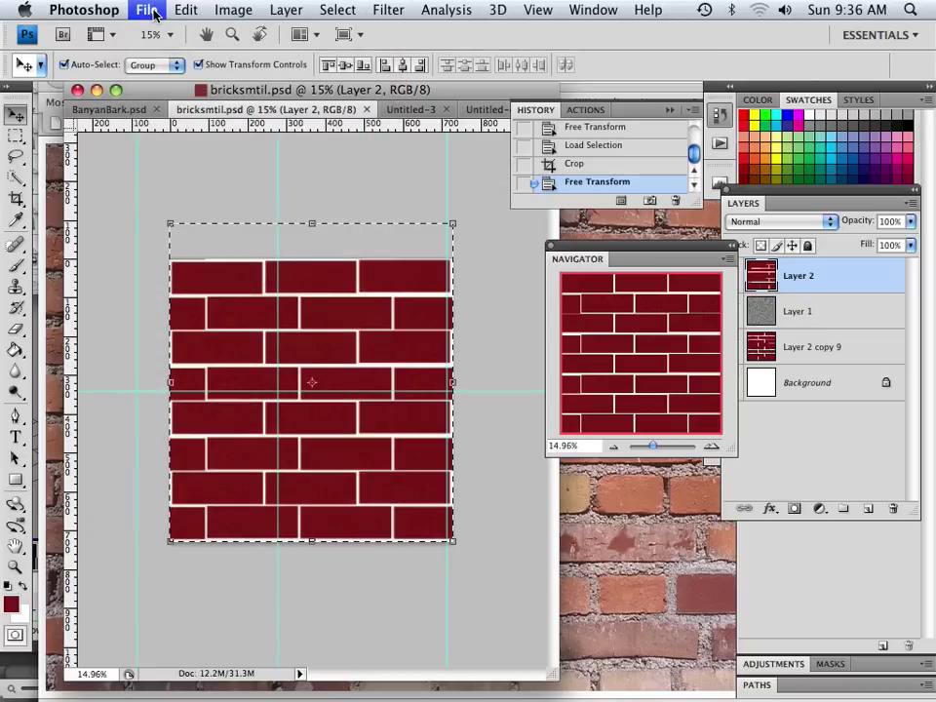
left_click(152, 32)
left_click(560, 226)
left_click(146, 10)
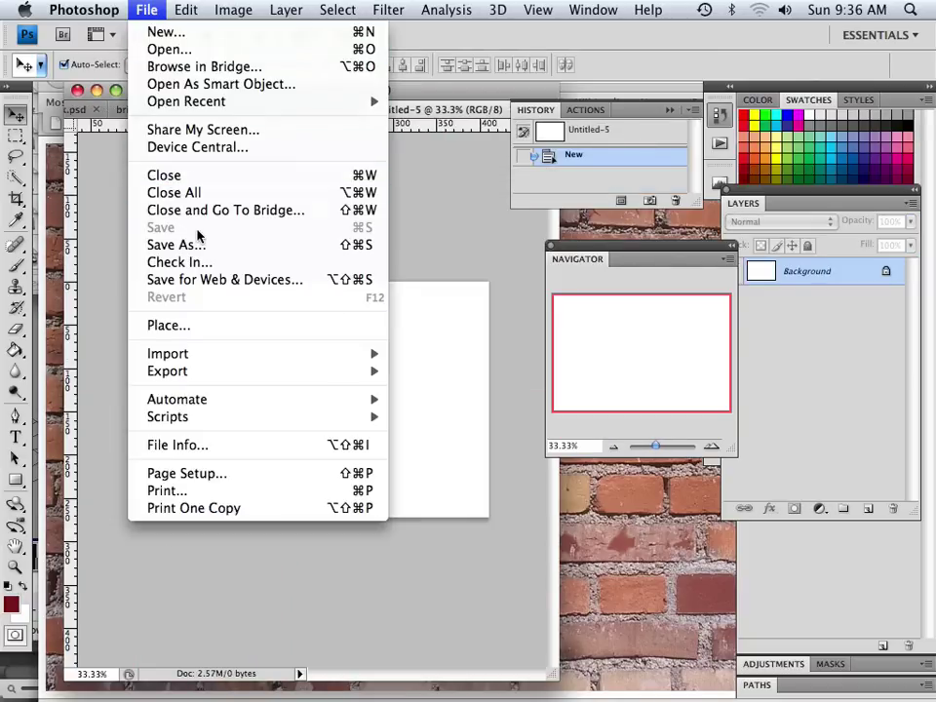
mouse_move(184, 19)
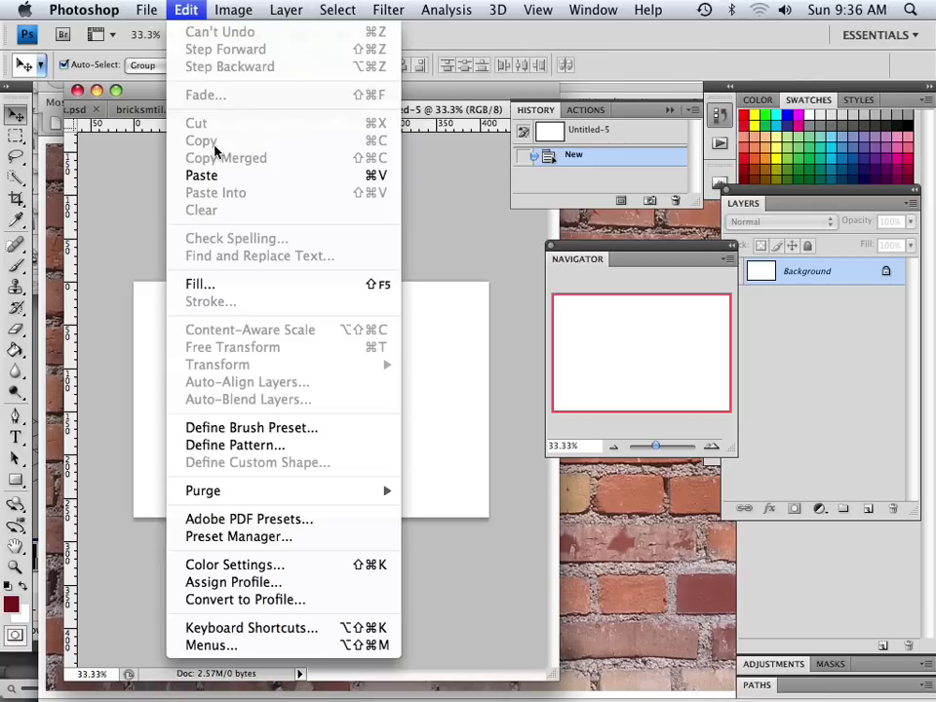
left_click(202, 175)
left_click(696, 391)
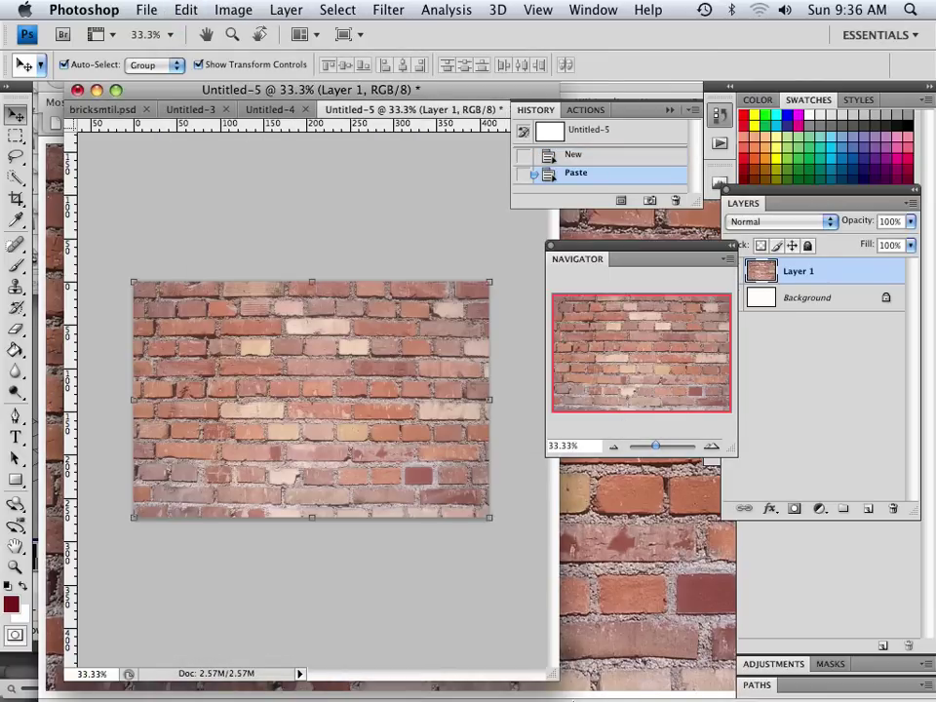
Back in Maya, scale the room along X to 10.934.
left_click(364, 683)
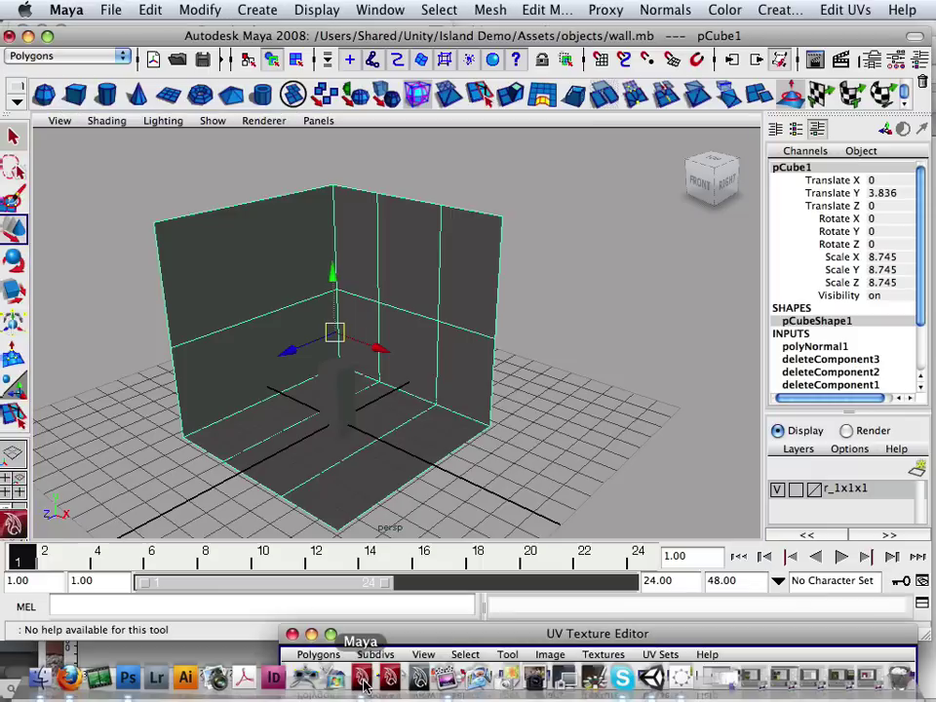
left_click_drag(275, 439, 354, 421, "alt")
key("r")
left_click_drag(427, 345, 387, 438)
Maximize the front view and marquee-select the wall faces in Face mode.
key("space")
key("space")
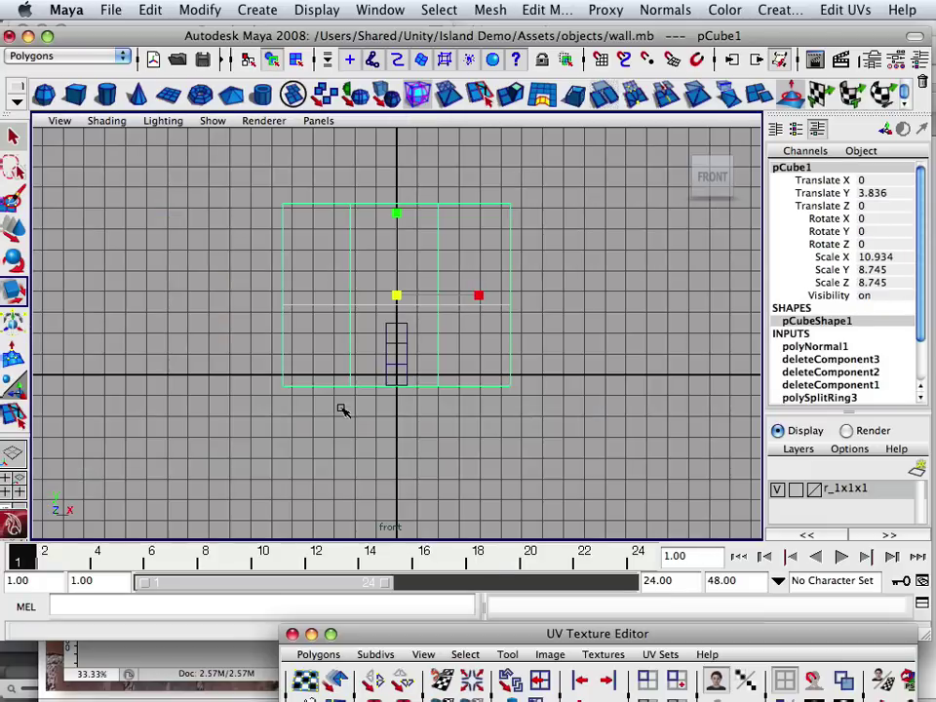
middle_click_drag(397, 366, 335, 398, "alt")
right_click_drag(397, 341, 410, 390)
left_click_drag(508, 204, 334, 369)
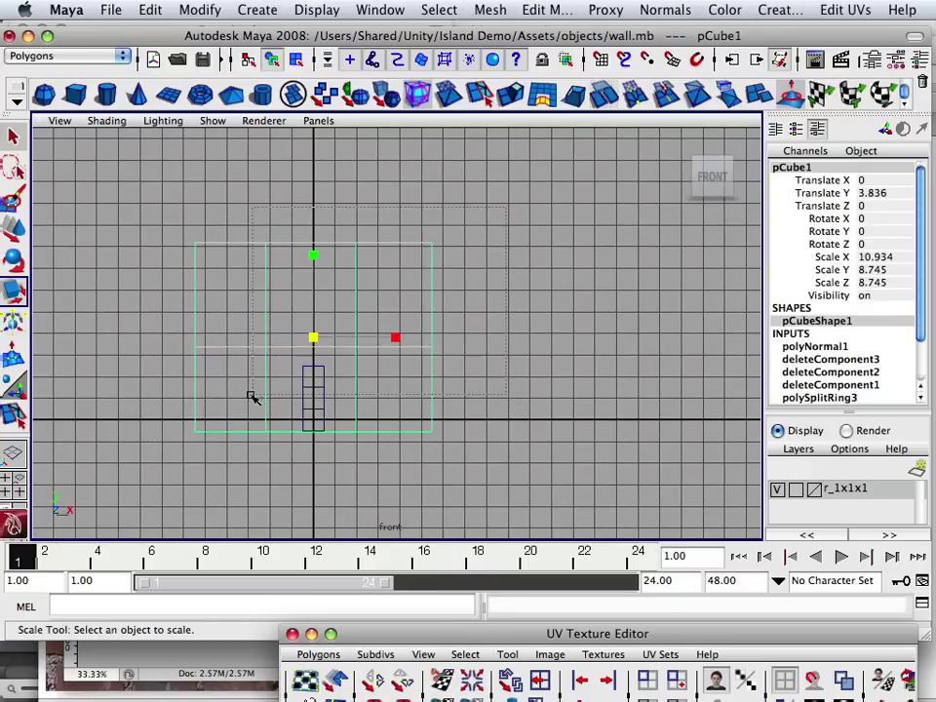
left_click_drag(244, 400, 229, 408)
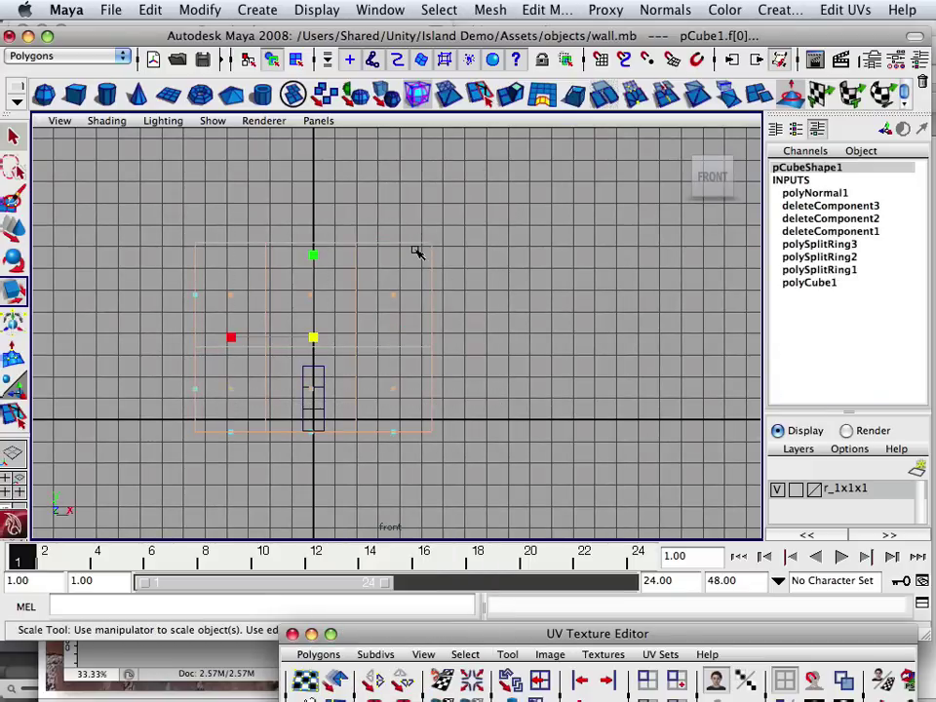
Apply a planar UV projection to the selected wall faces.
left_click(844, 10)
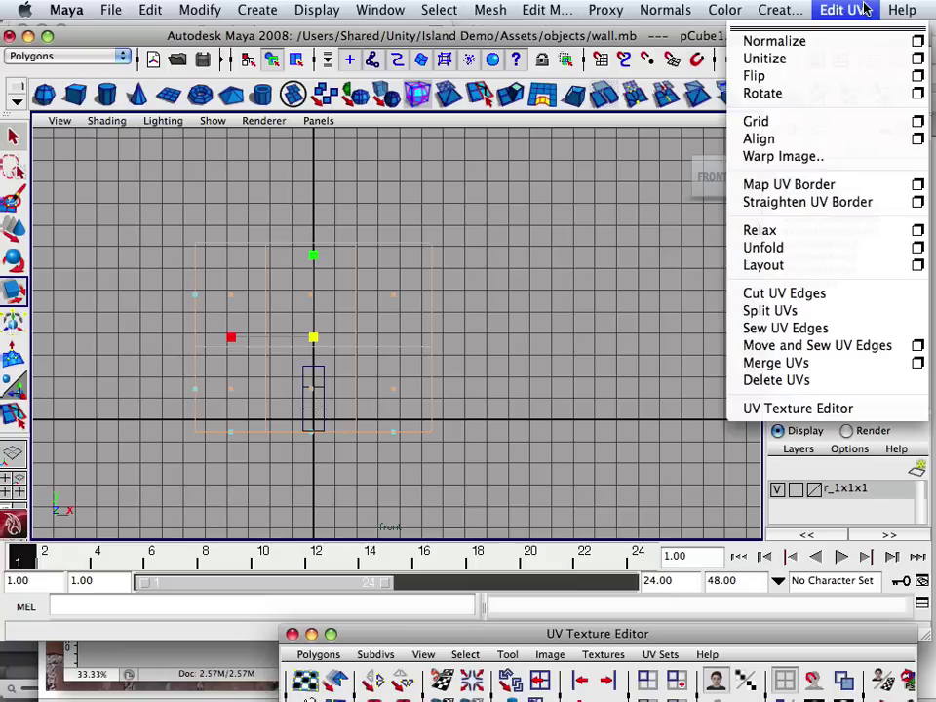
mouse_move(798, 9)
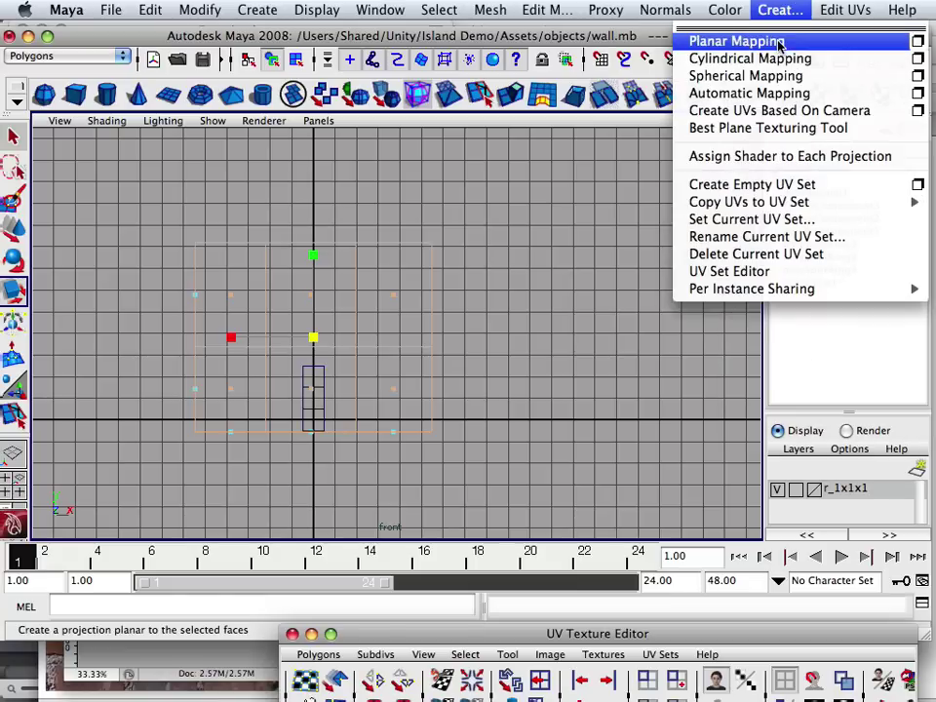
left_click(780, 44)
Open the UV Texture Editor and drag the wall's UV strip into place.
left_click(317, 9)
mouse_move(356, 14)
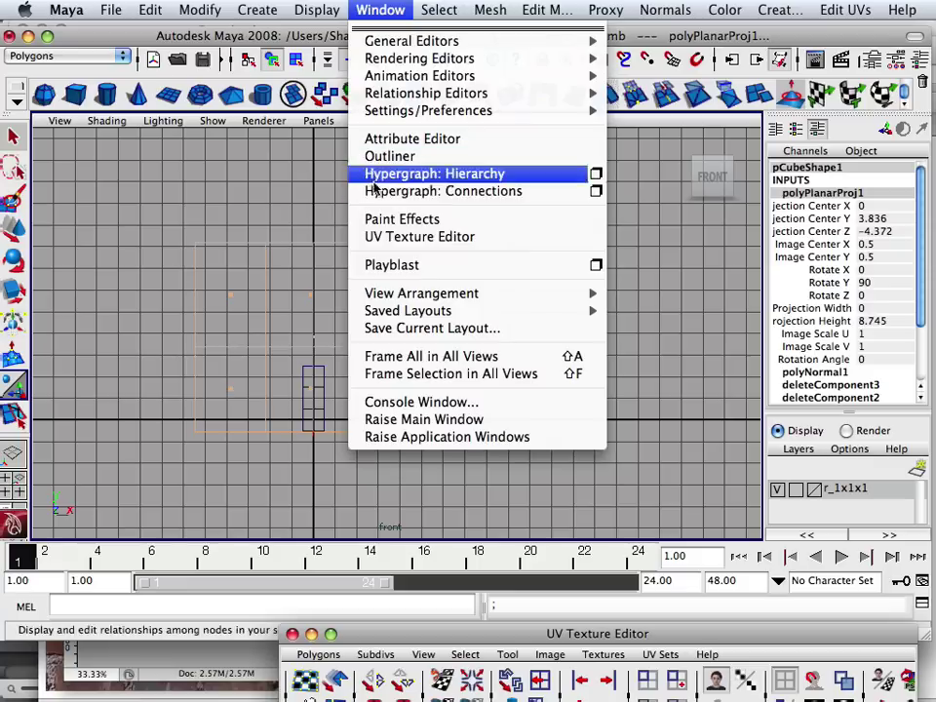
left_click(394, 237)
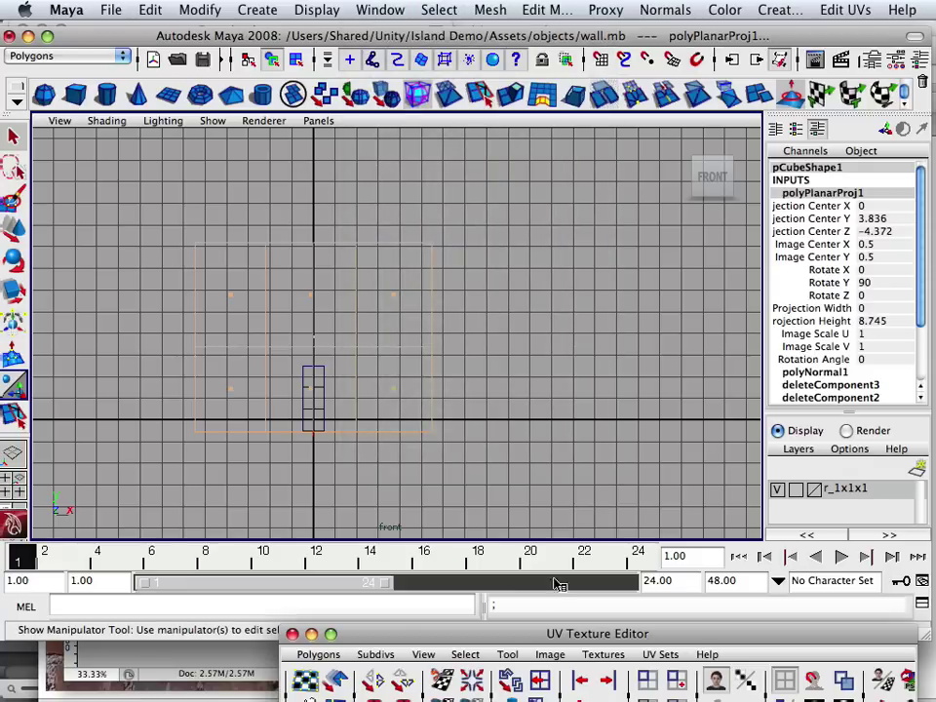
left_click_drag(535, 644, 508, 154)
scroll(564, 439, "down", 5)
scroll(561, 443, "down", 3)
left_click_drag(573, 449, 580, 304)
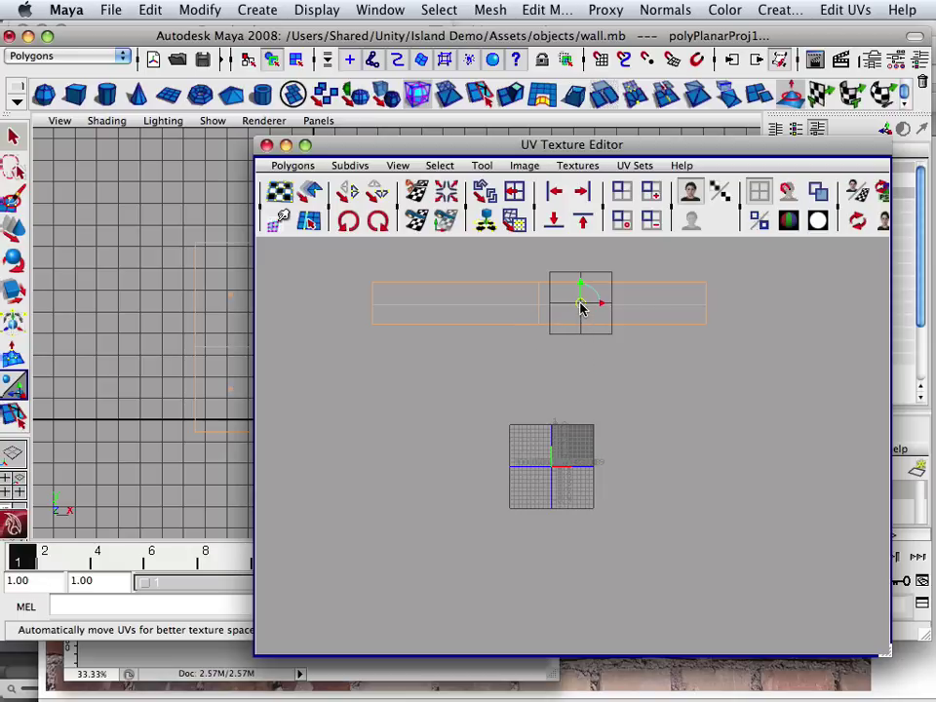
left_click_drag(581, 308, 549, 380)
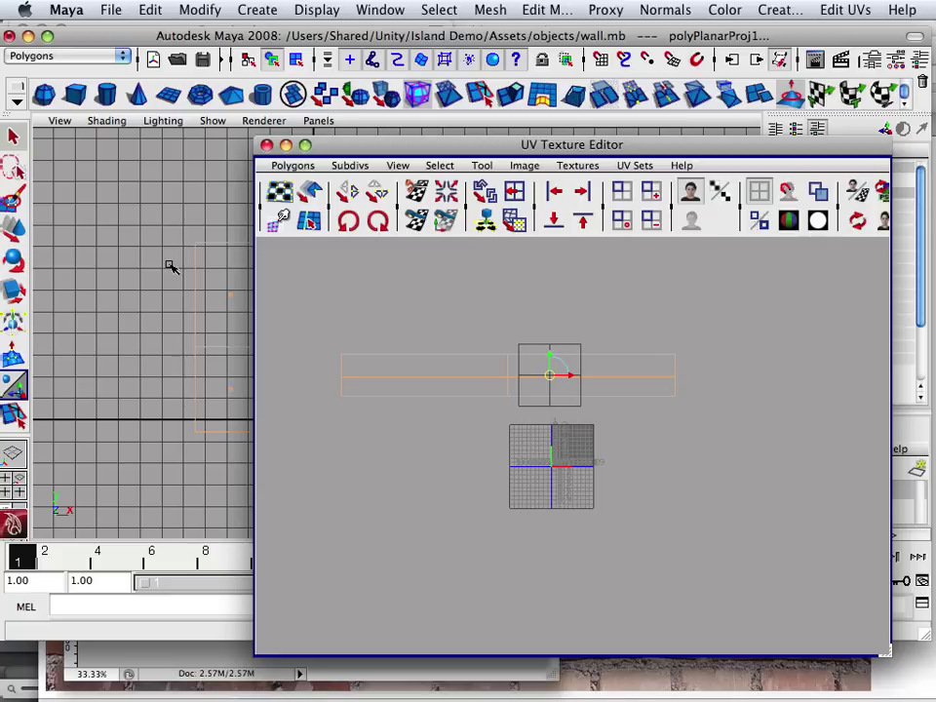
left_click(43, 243)
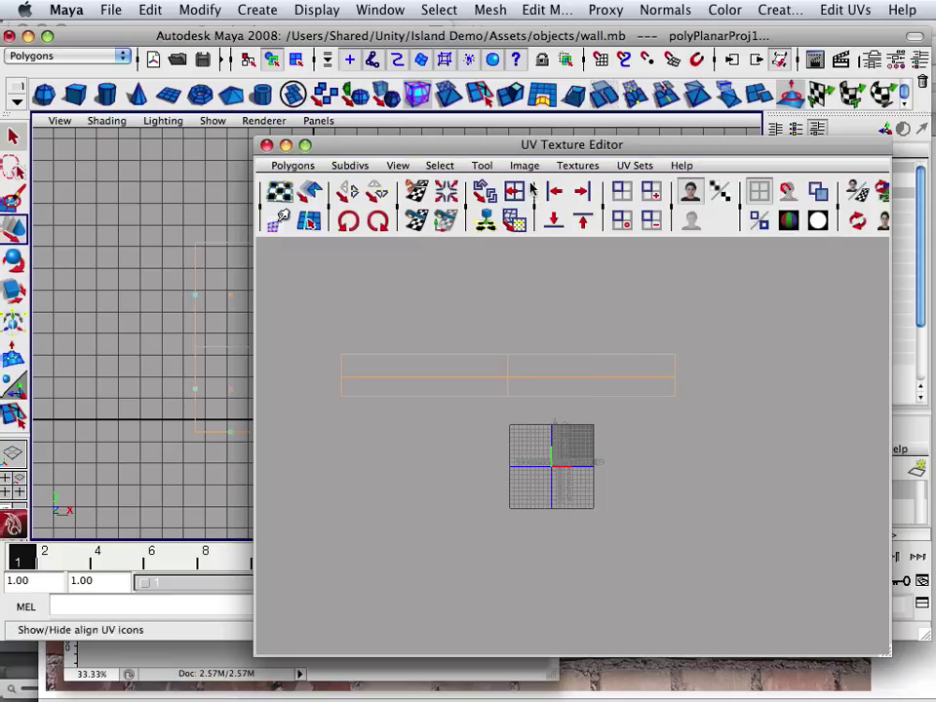
left_click_drag(517, 146, 737, 224)
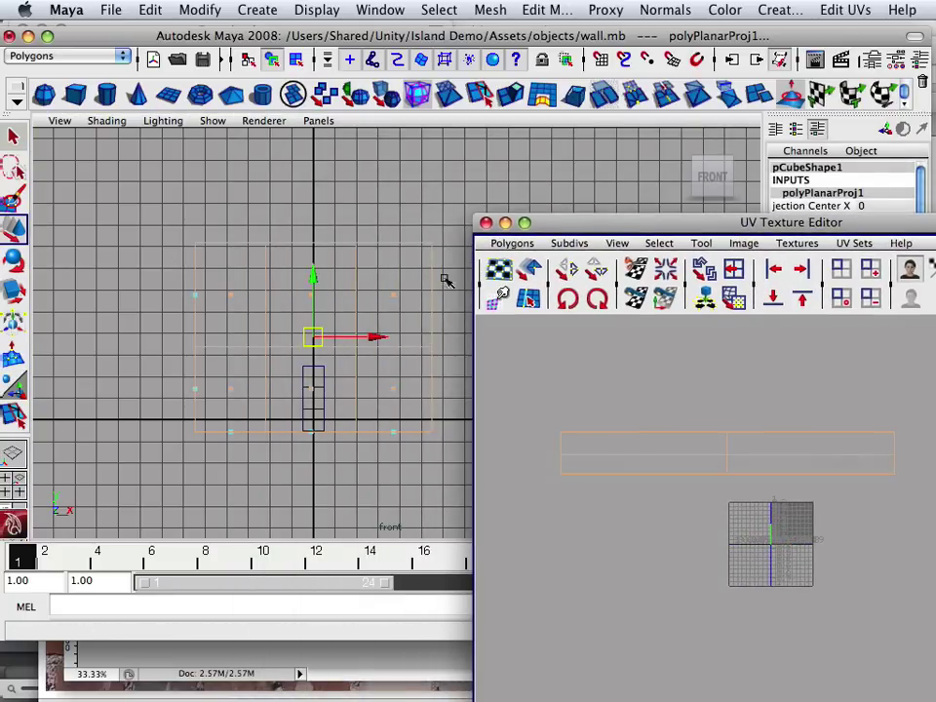
Reselect all of the wall's faces and maximize the side view.
right_click(285, 315)
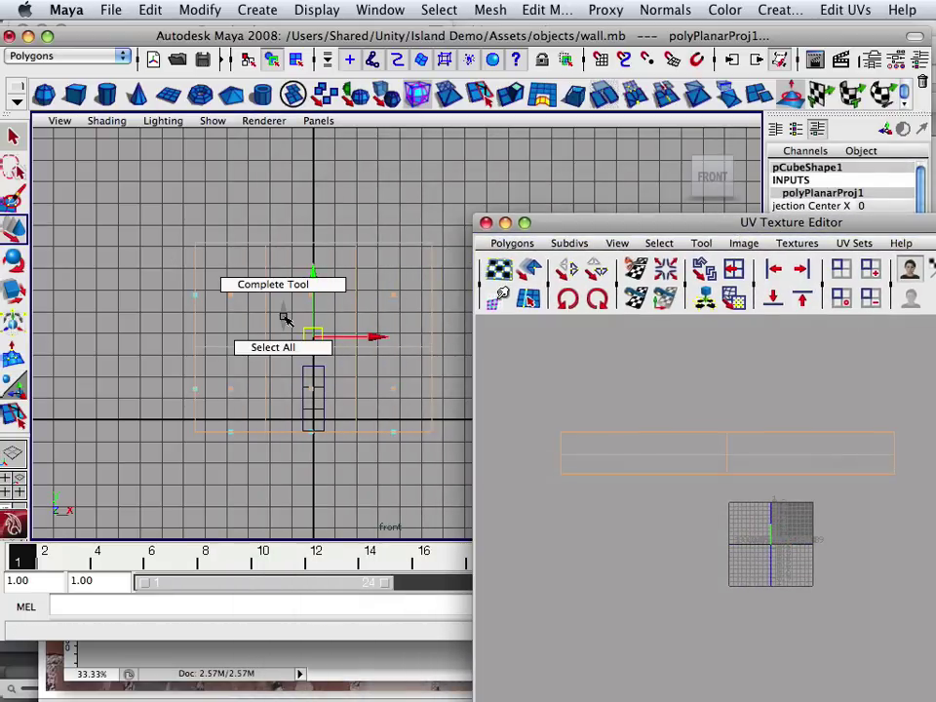
left_click(163, 261)
left_click_drag(418, 407, 434, 419)
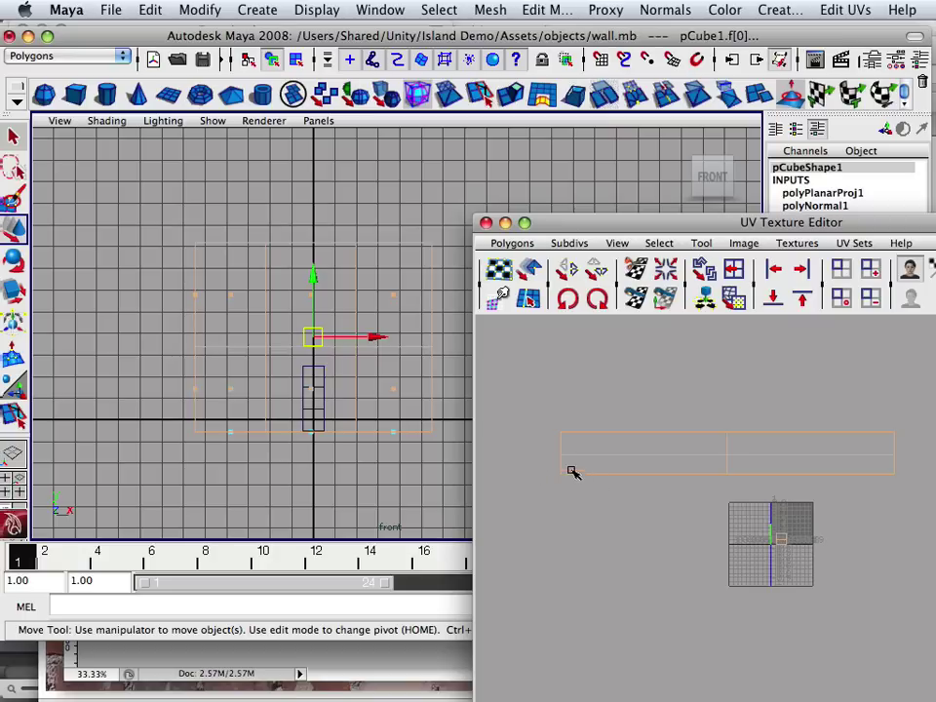
key("space")
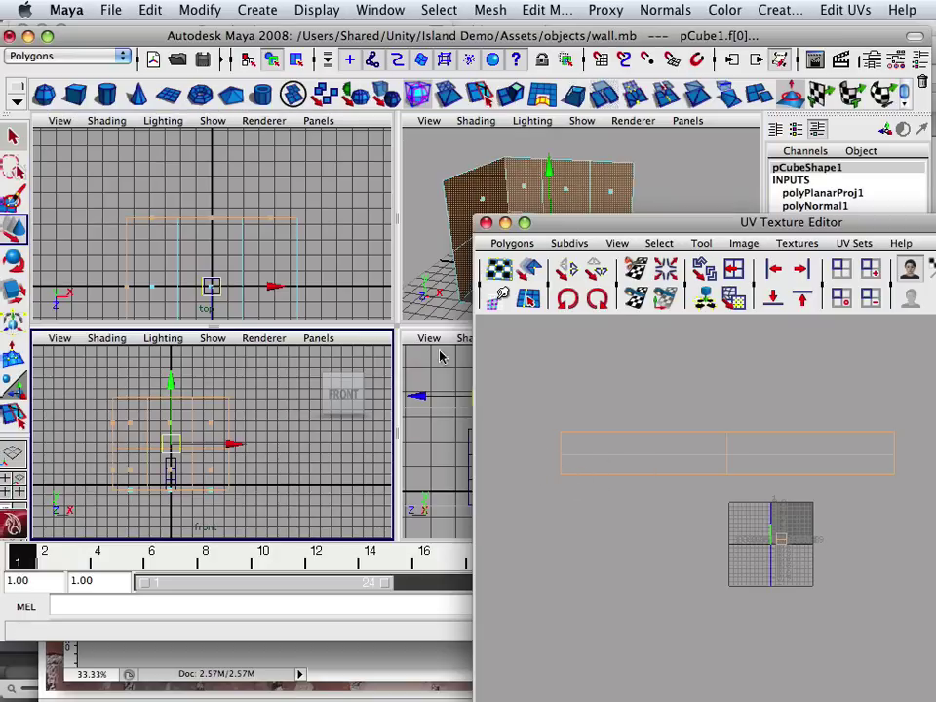
key("space")
right_click_drag(424, 397, 383, 377, "alt")
Reselect the whole wall in the side view, return to object mode, and open Create UVs.
right_click(346, 295)
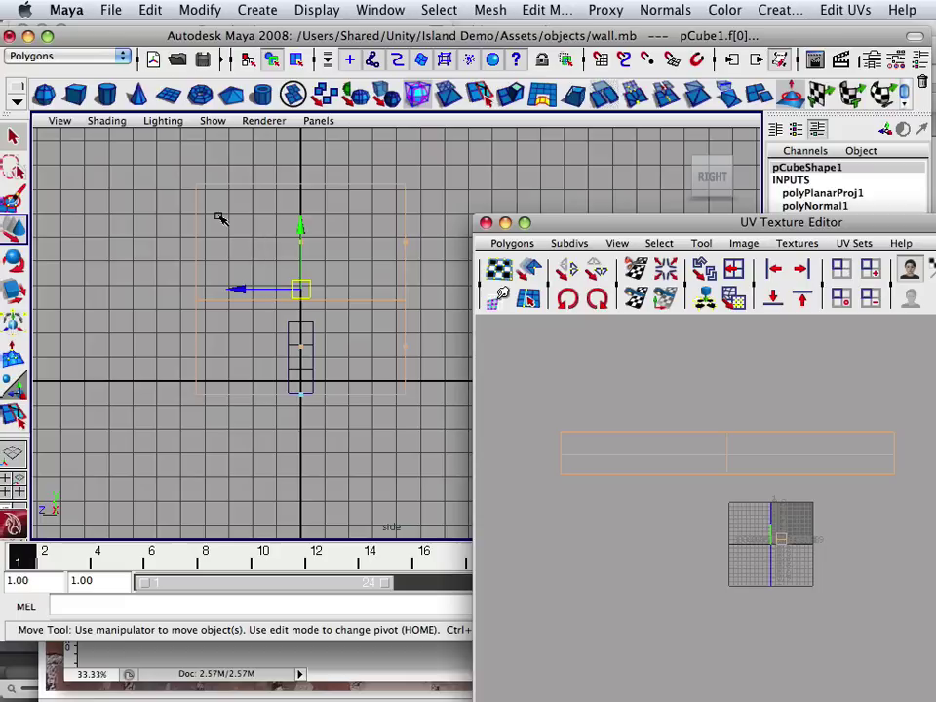
left_click(163, 179)
left_click(330, 343)
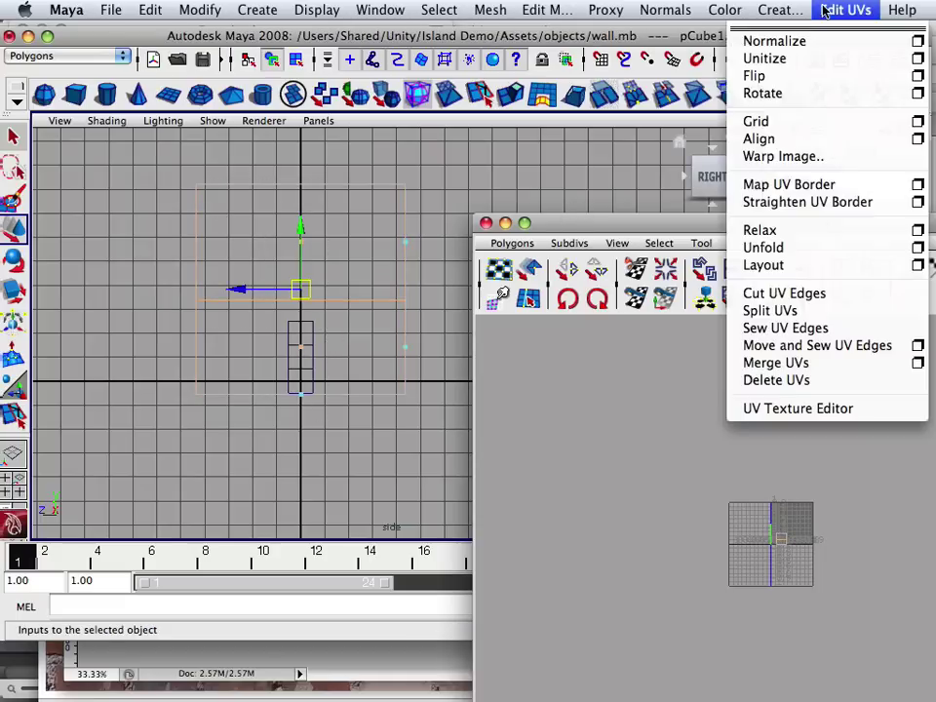
left_click(420, 207)
right_click_drag(391, 225, 400, 254)
key("F8")
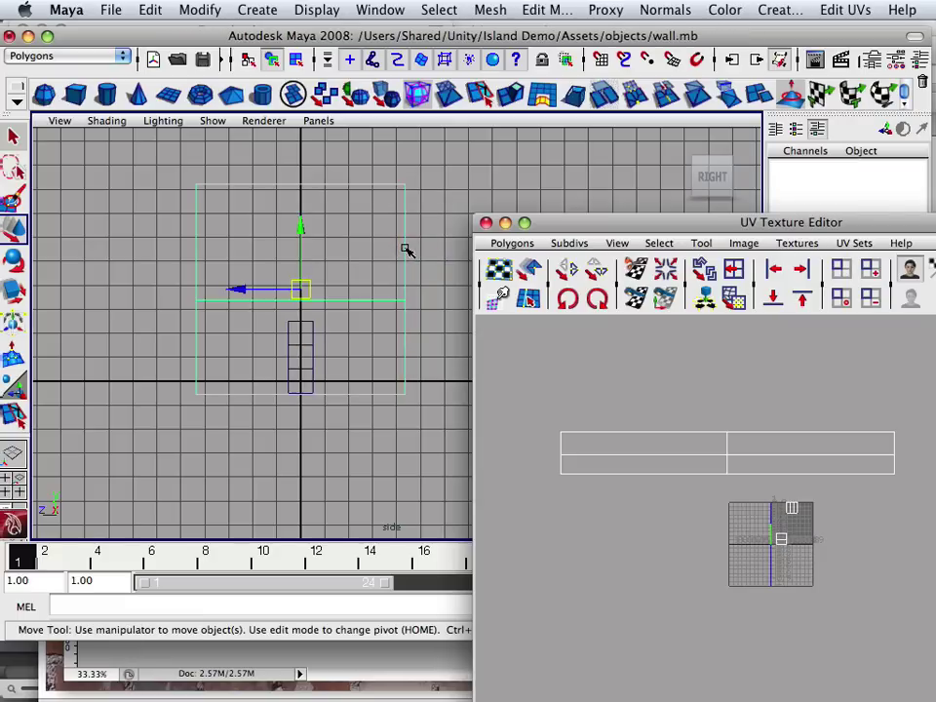
left_click(831, 9)
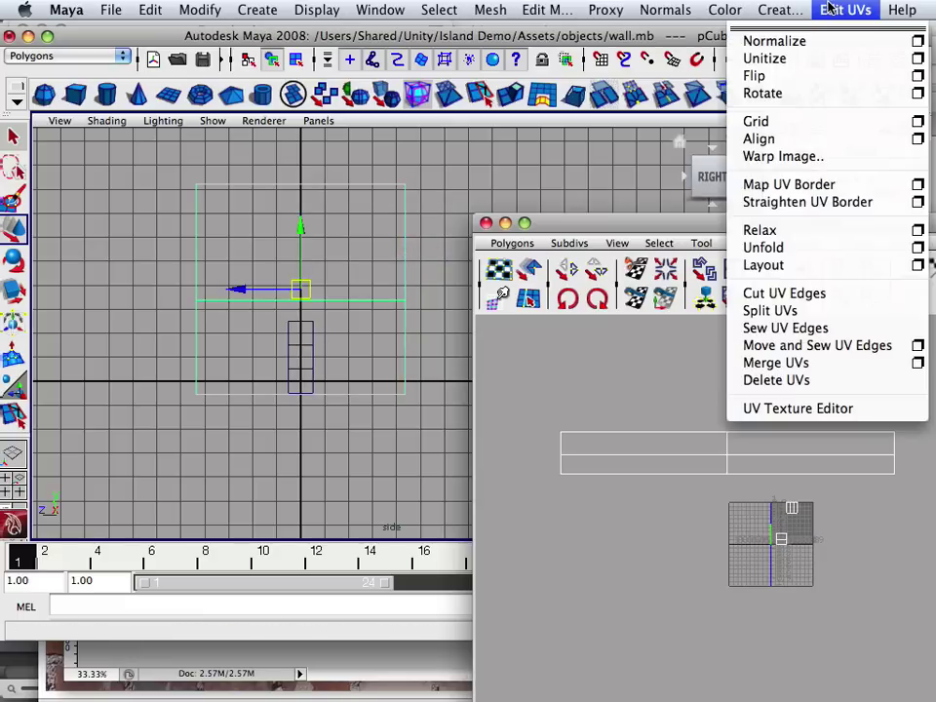
mouse_move(782, 17)
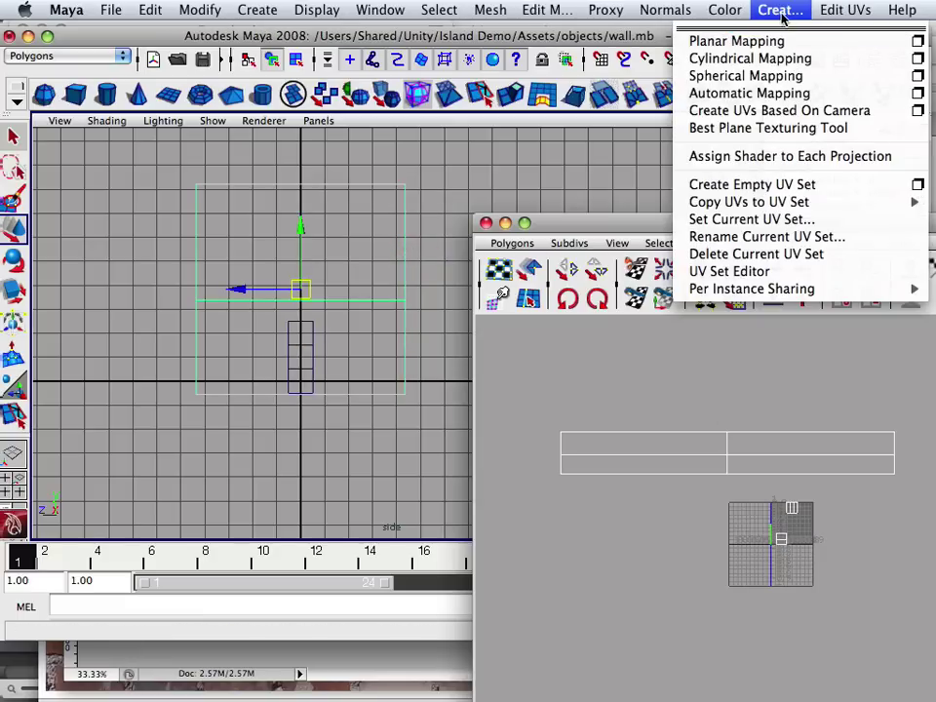
Apply Automatic Mapping to the wall and reposition the UV editor window.
left_click(782, 97)
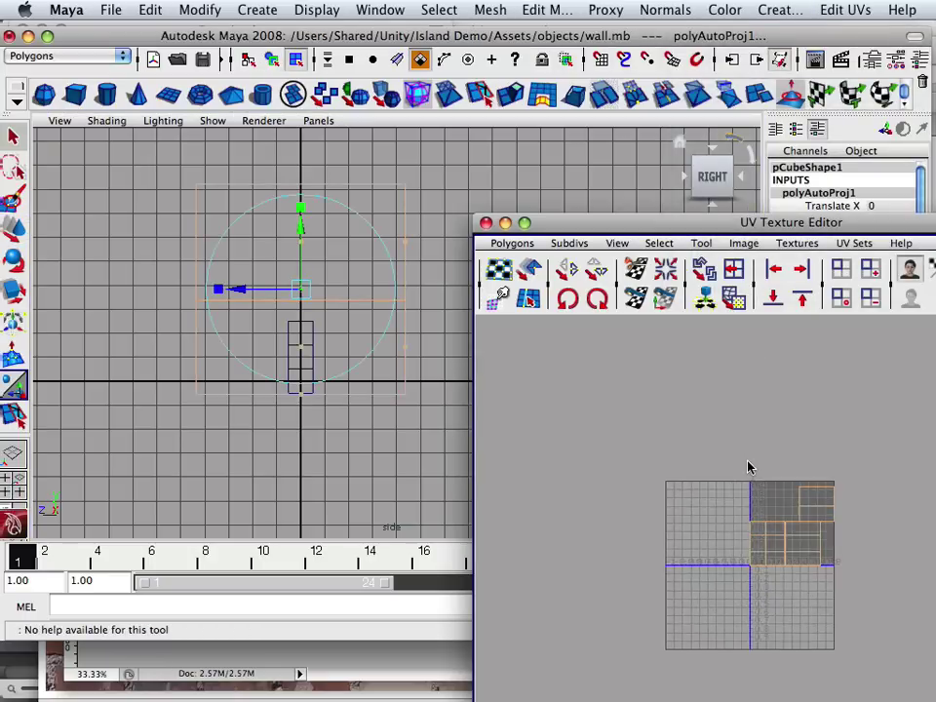
scroll(748, 468, "up", 5)
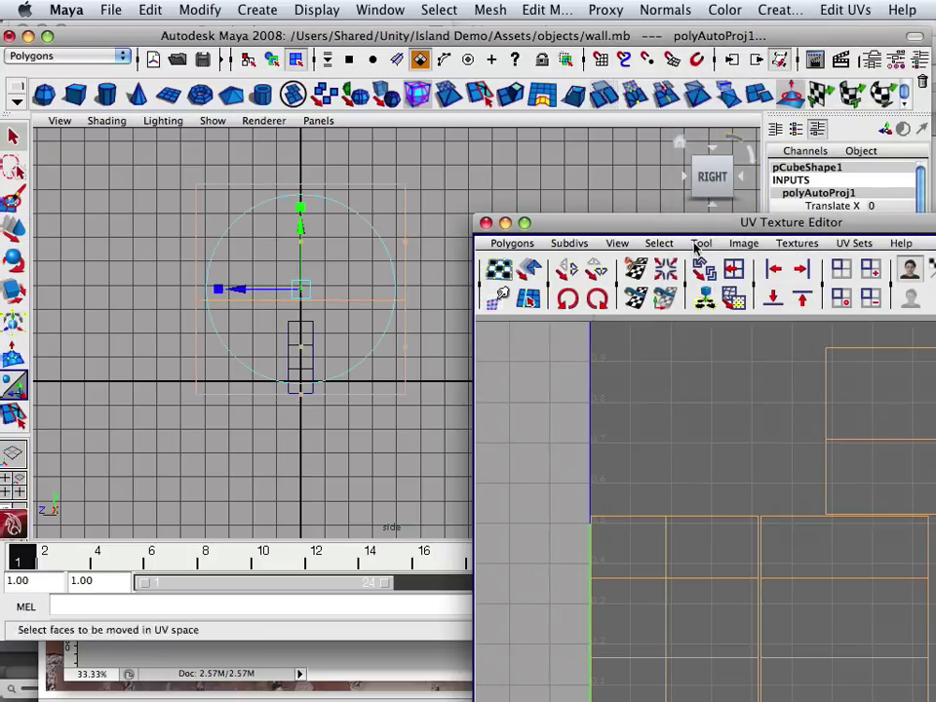
left_click_drag(695, 234, 532, 140)
scroll(559, 461, "down", 3)
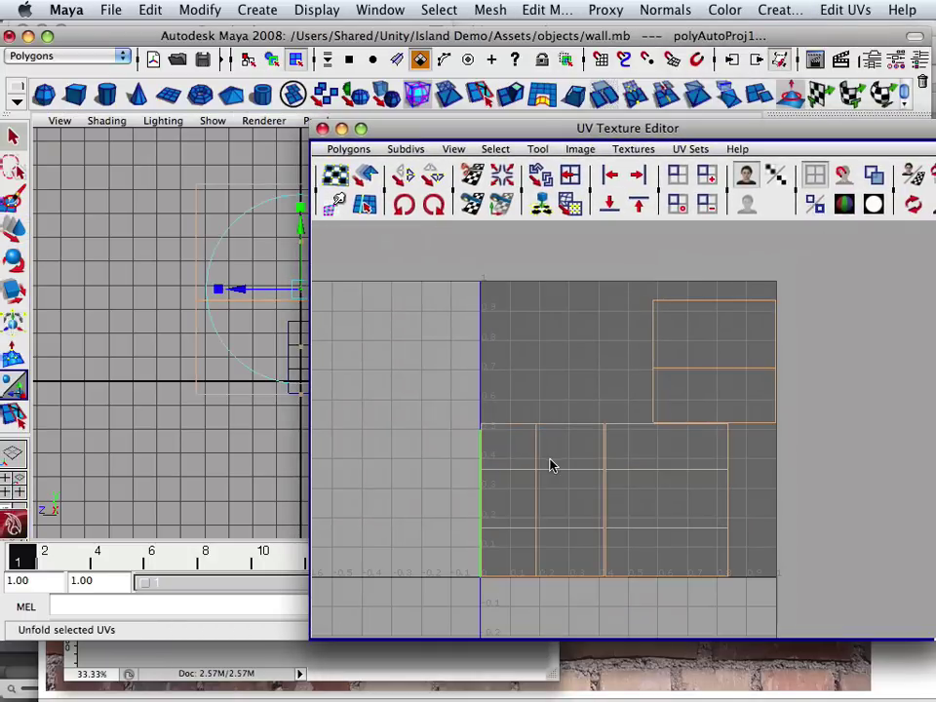
In UV mode, move the upper-right shell up-left and the lower-right shell further right.
mouse_move(663, 311)
right_mouse_down()
mouse_move(710, 308)
mouse_move(697, 295)
mouse_move(655, 310)
mouse_move(678, 296)
right_mouse_up()
left_click(652, 306)
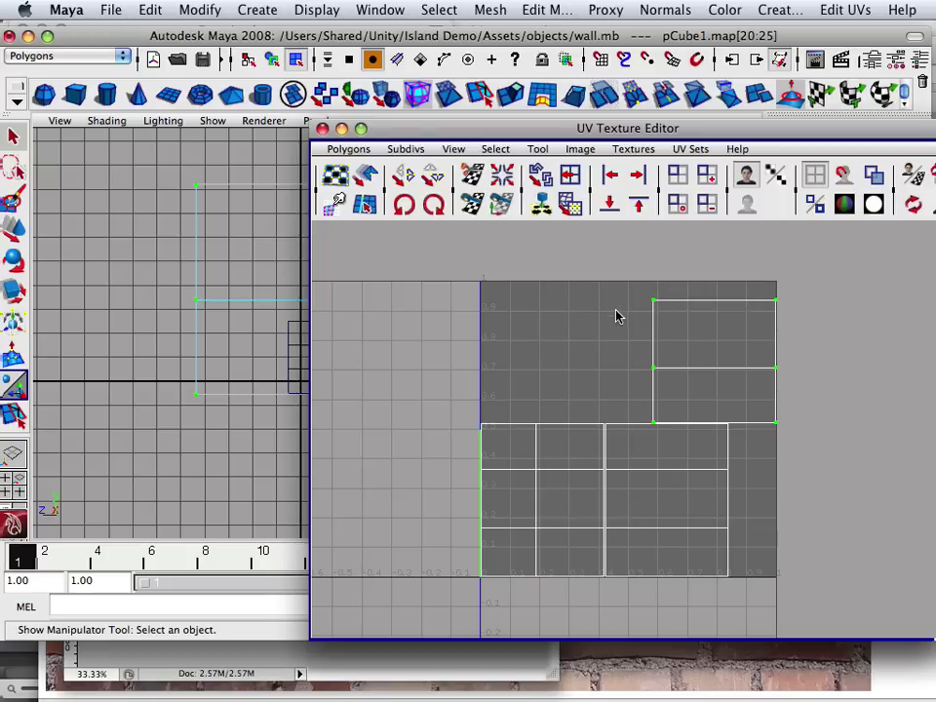
key("w")
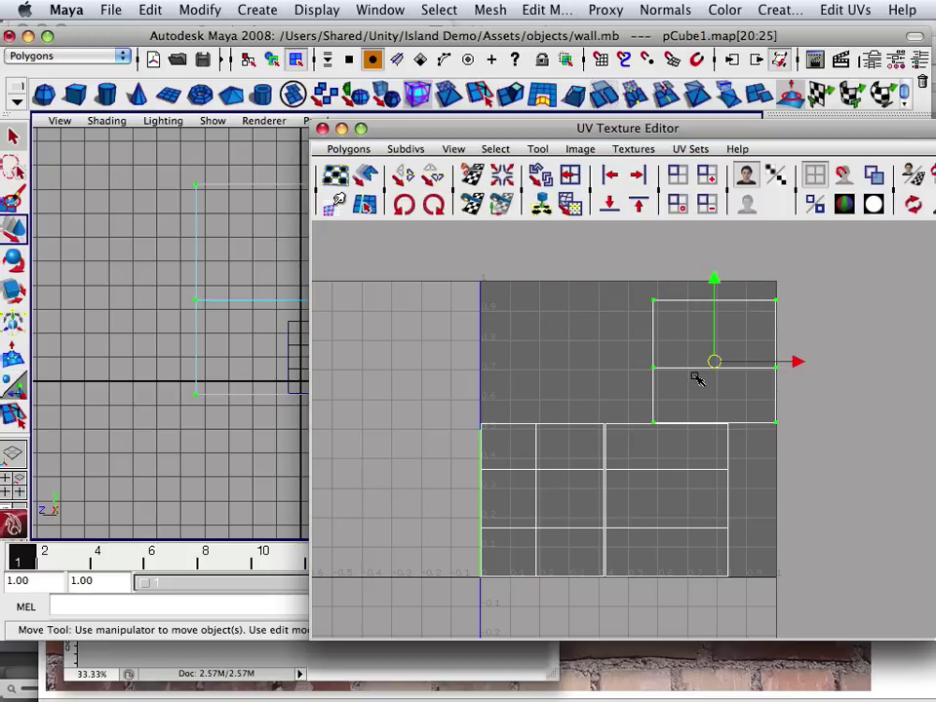
left_click_drag(719, 365, 600, 309)
left_click(722, 411)
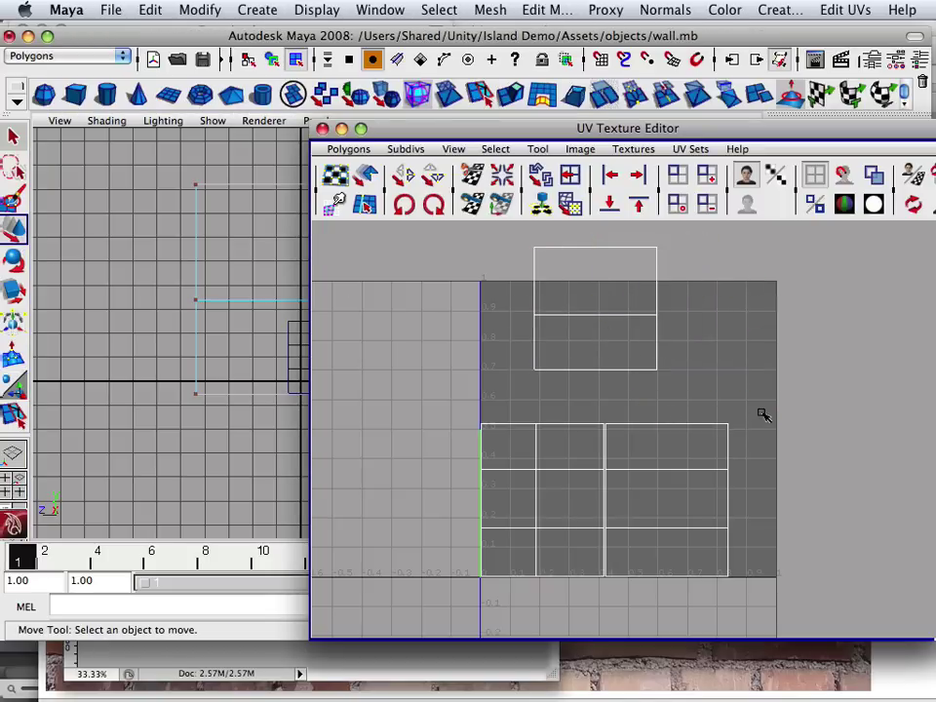
left_click_drag(765, 412, 713, 447)
right_click_drag(733, 430, 770, 397)
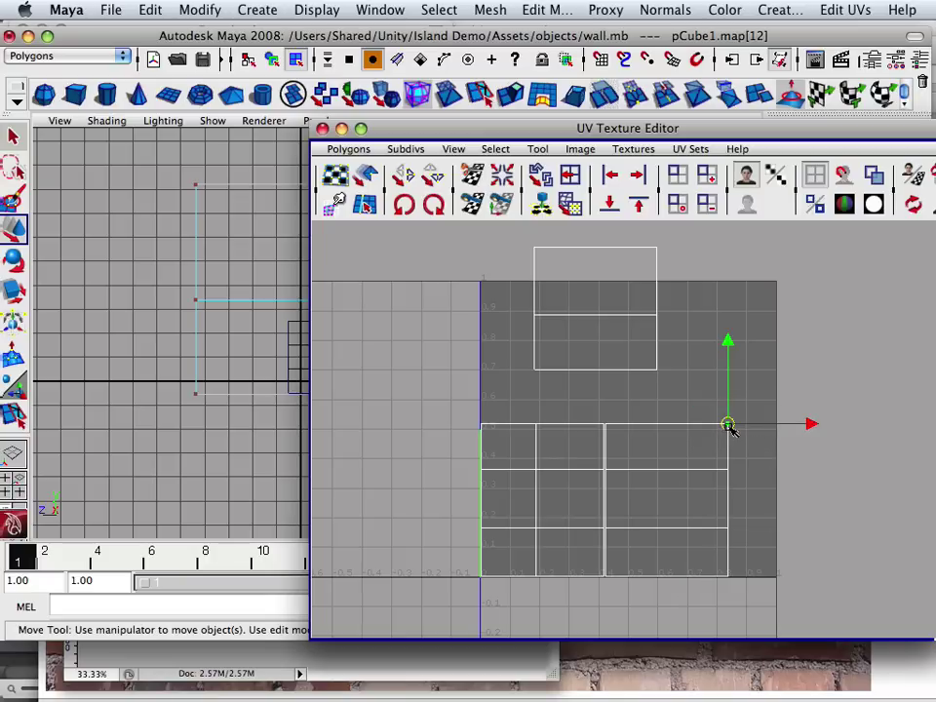
right_click_drag(727, 426, 759, 416, "ctrl")
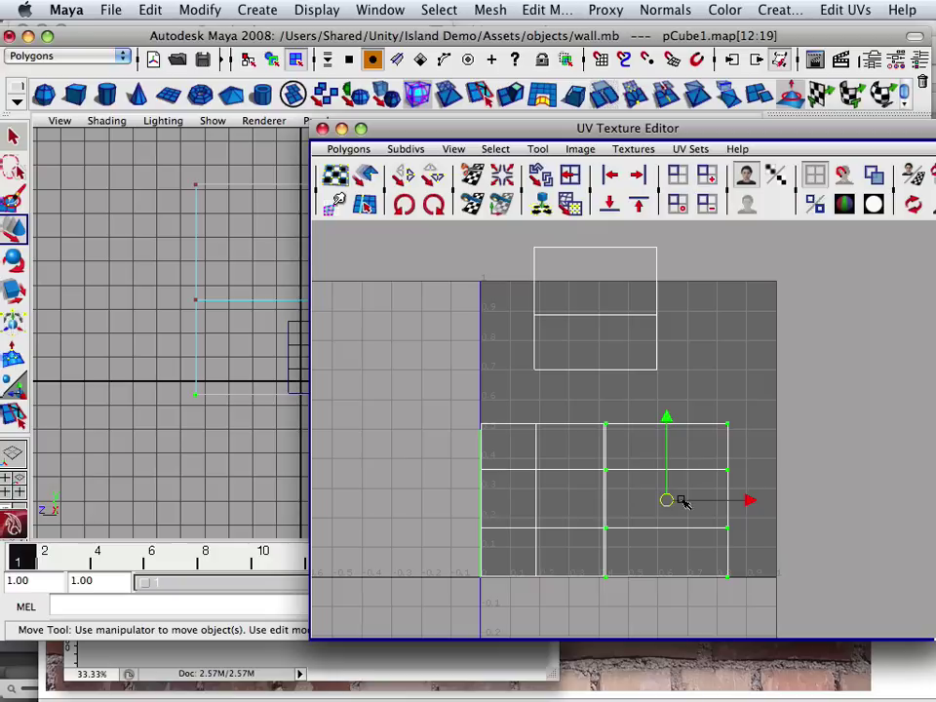
left_click_drag(668, 501, 707, 494)
Nudge the lower-left shell right and place the upper shell just above it.
left_click_drag(442, 591, 619, 411)
left_click_drag(547, 502, 566, 496)
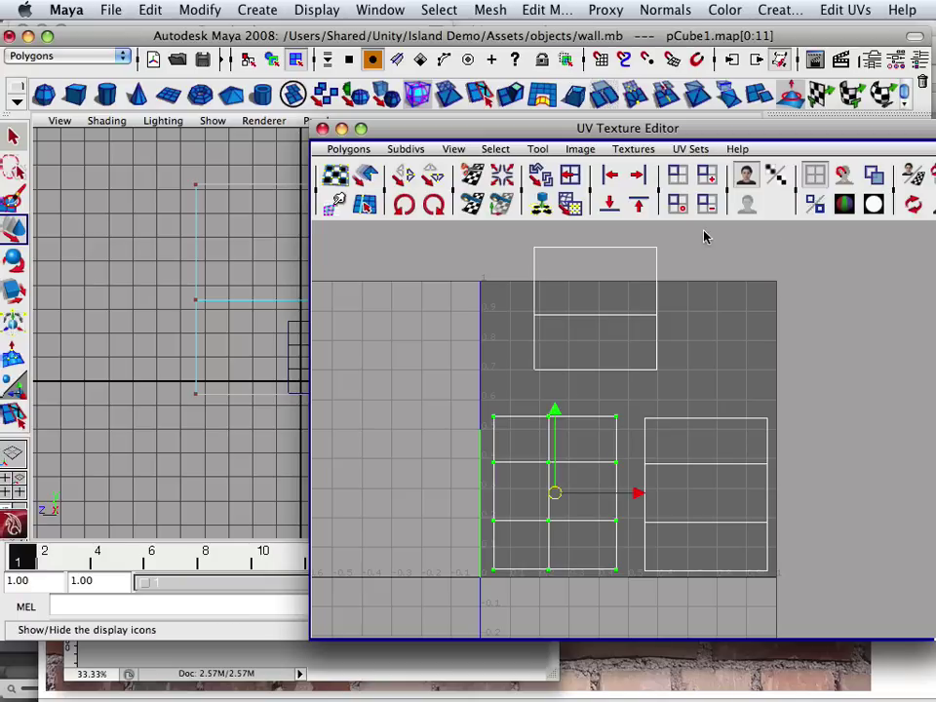
left_click_drag(703, 234, 455, 376)
left_click_drag(596, 311, 556, 348)
left_click(247, 351)
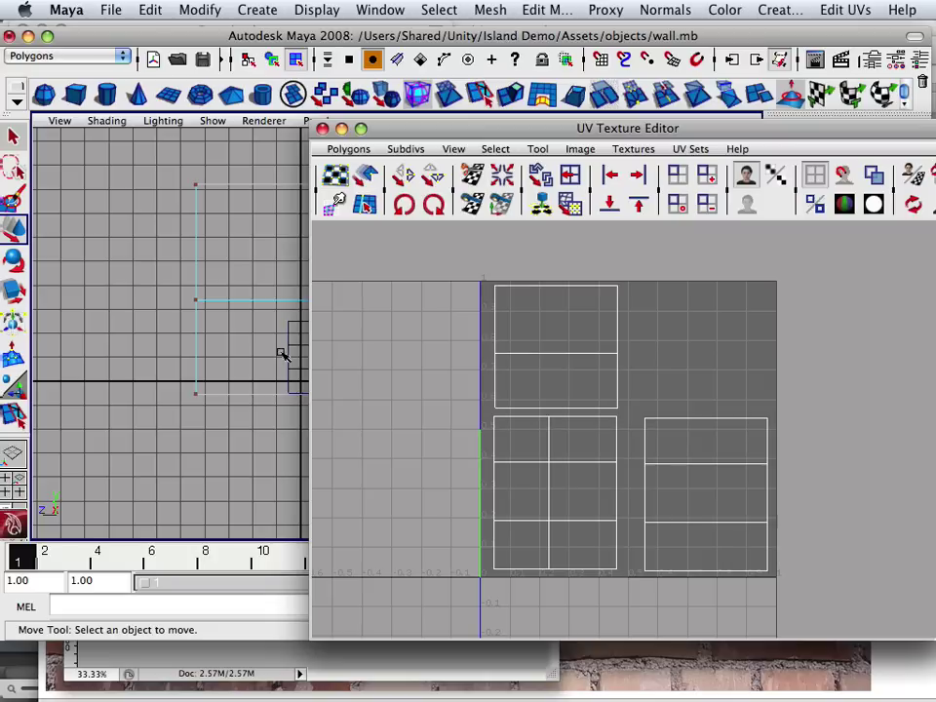
Show four views, check individual wall faces against their UV shells, then return pCube1 to object mode.
key("space")
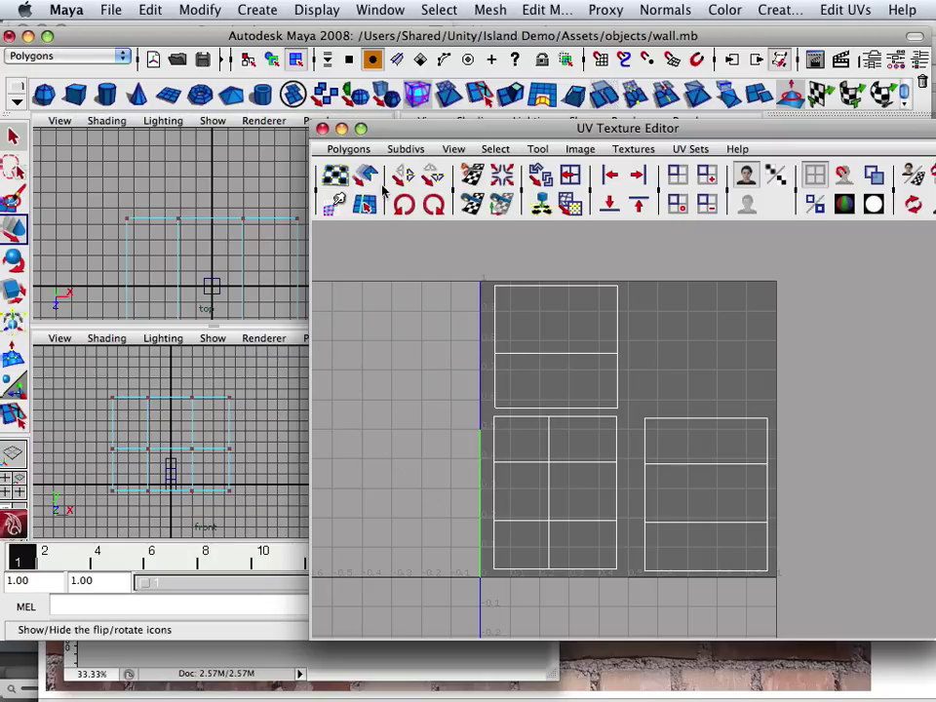
left_click_drag(411, 129, 710, 151)
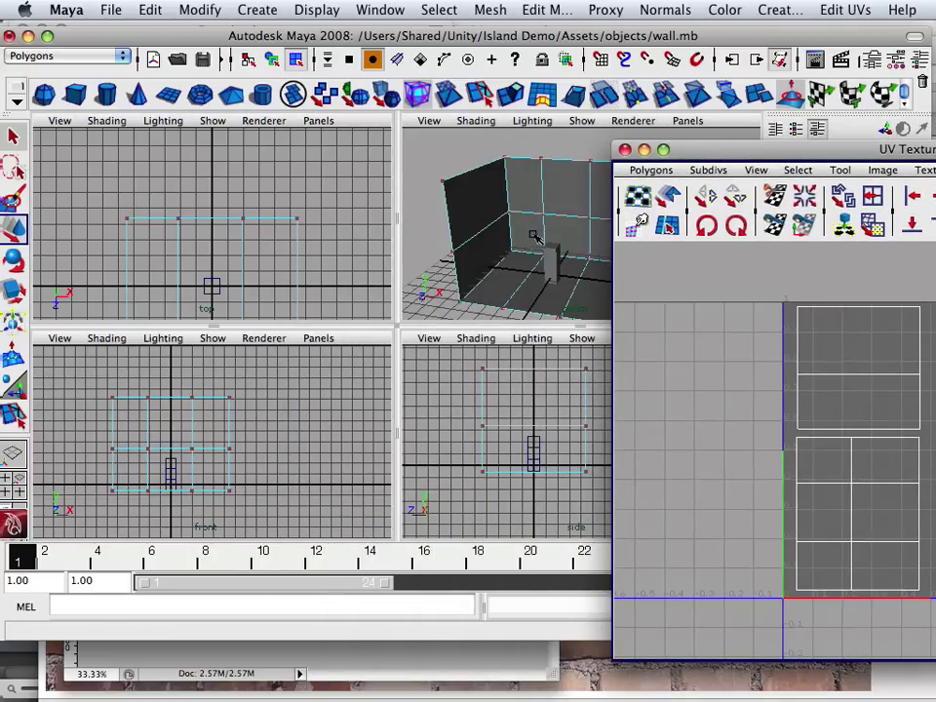
mouse_move(496, 258)
right_mouse_down()
mouse_move(488, 255)
mouse_move(487, 278)
right_mouse_up()
left_click(490, 253)
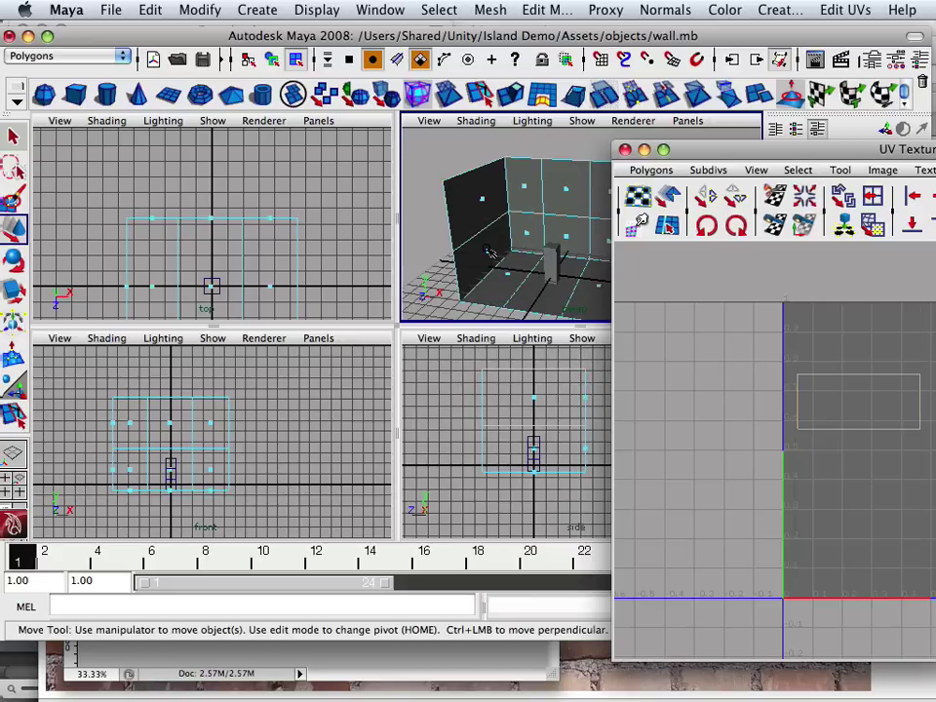
left_click(481, 353)
left_click(570, 237)
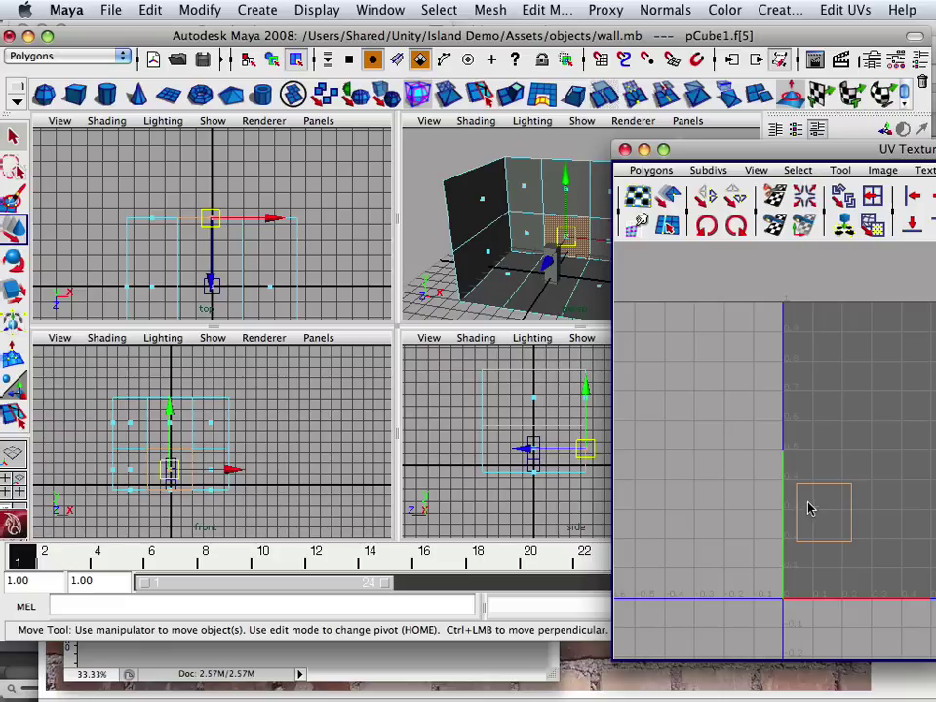
left_click_drag(727, 156, 650, 165)
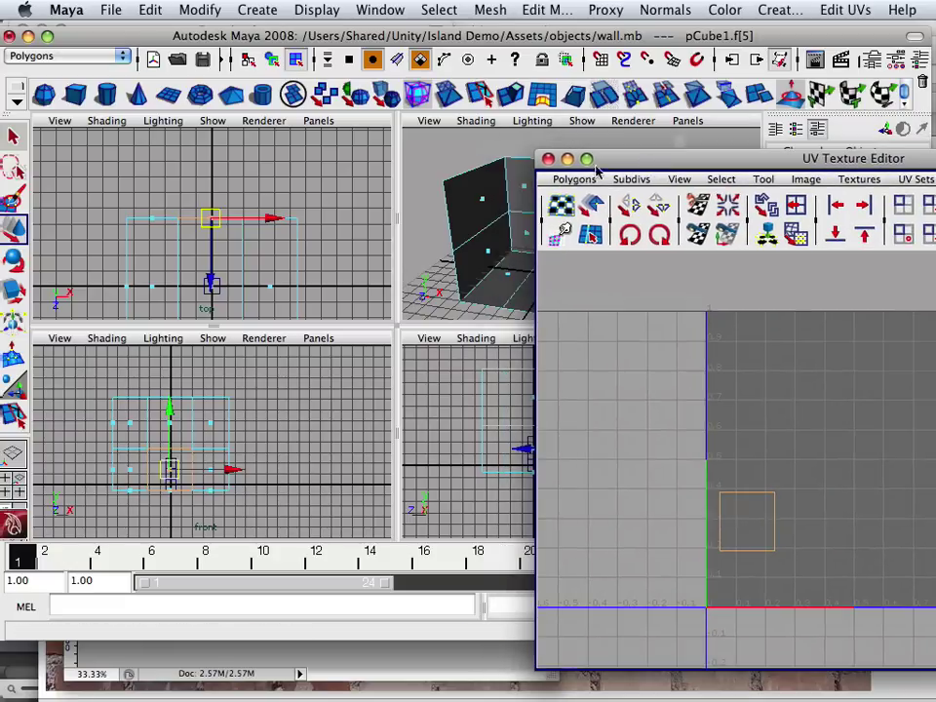
right_click(523, 189)
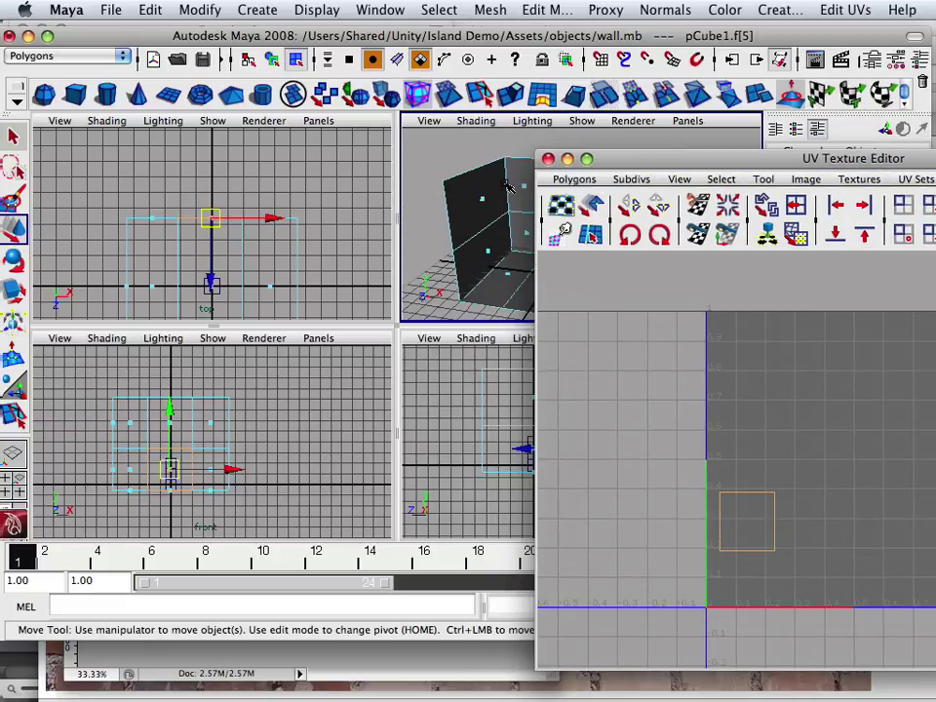
right_click_drag(506, 186, 530, 168)
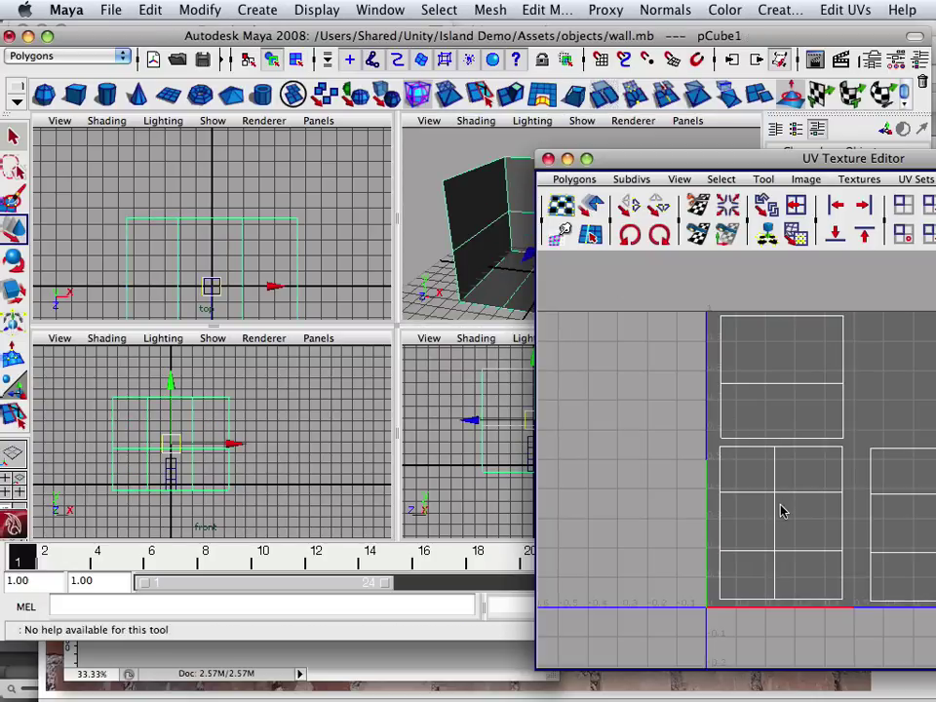
Select the lower-left UV shell and rotate it about 90 degrees.
right_click_drag(781, 507, 826, 505)
left_click(841, 599)
right_click_drag(793, 594, 852, 567, "ctrl")
right_click_drag(776, 546, 775, 547, "ctrl")
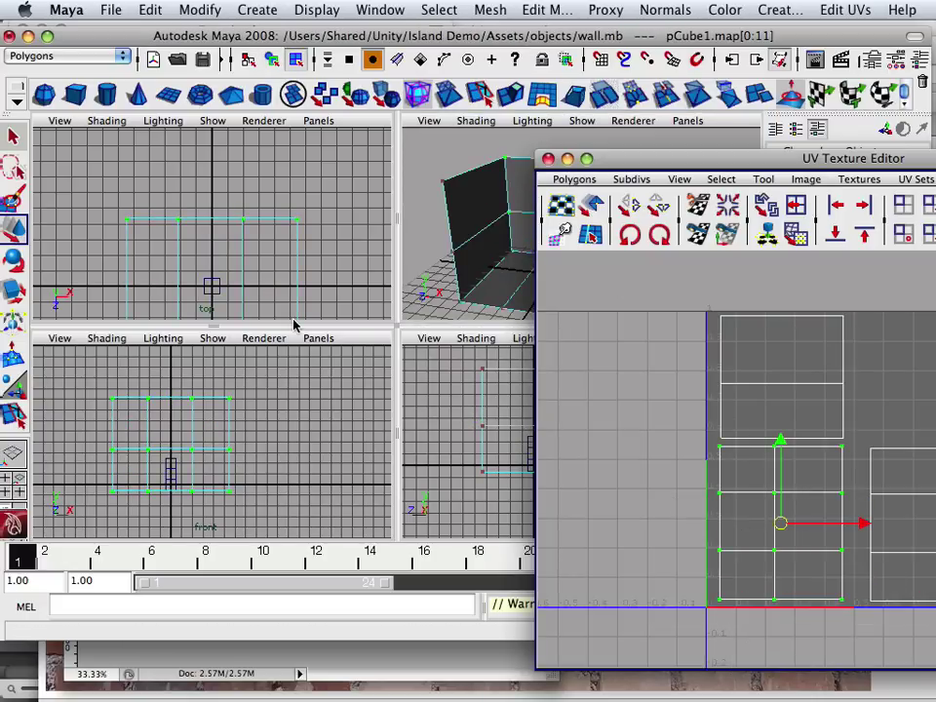
left_click(14, 259)
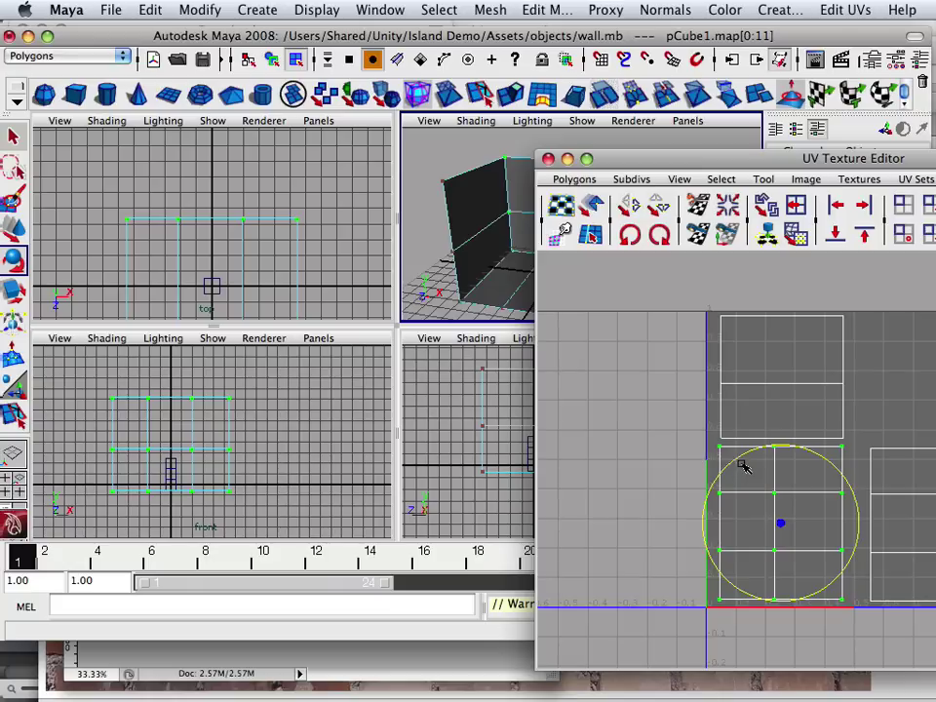
left_click_drag(734, 469, 720, 560)
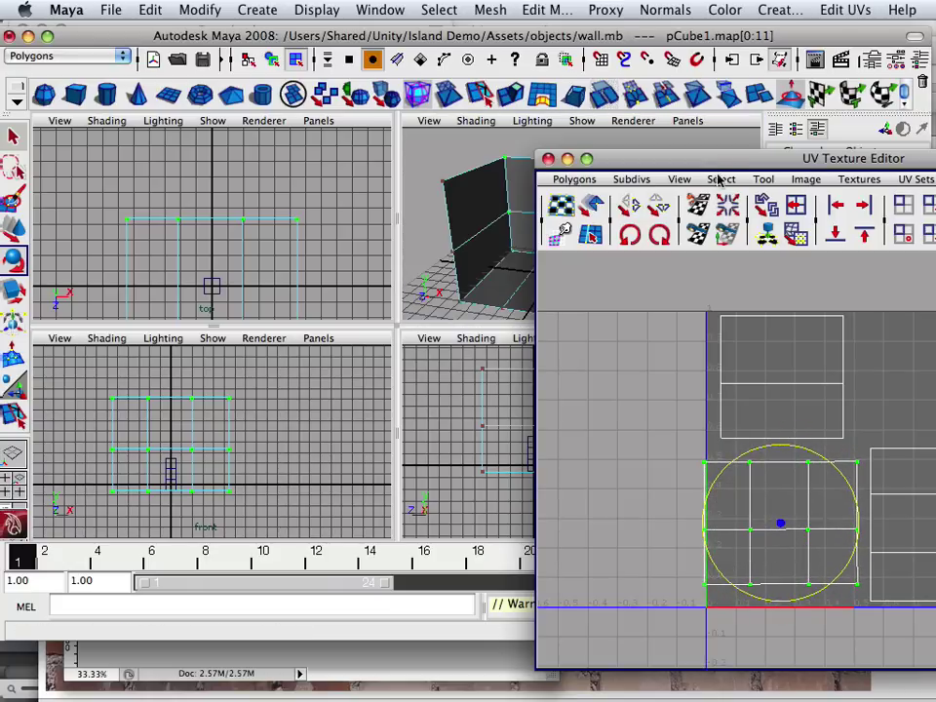
Move that shell to the top-right of the 0–1 tile, nudge it into place, and deselect.
left_click_drag(718, 169, 410, 41)
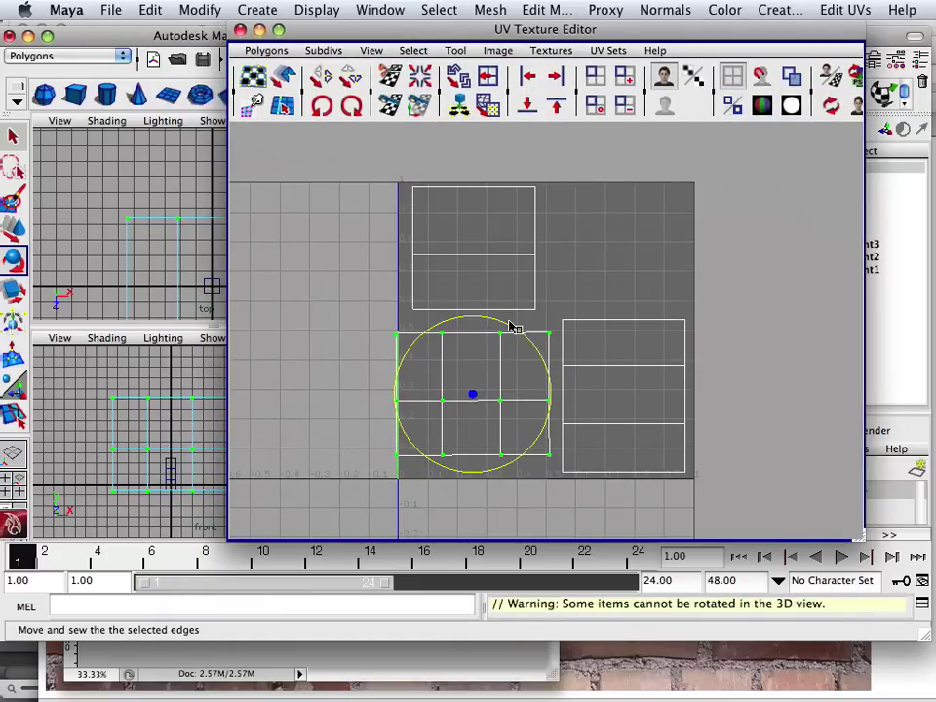
left_click(14, 227)
middle_click_drag(493, 407, 616, 249)
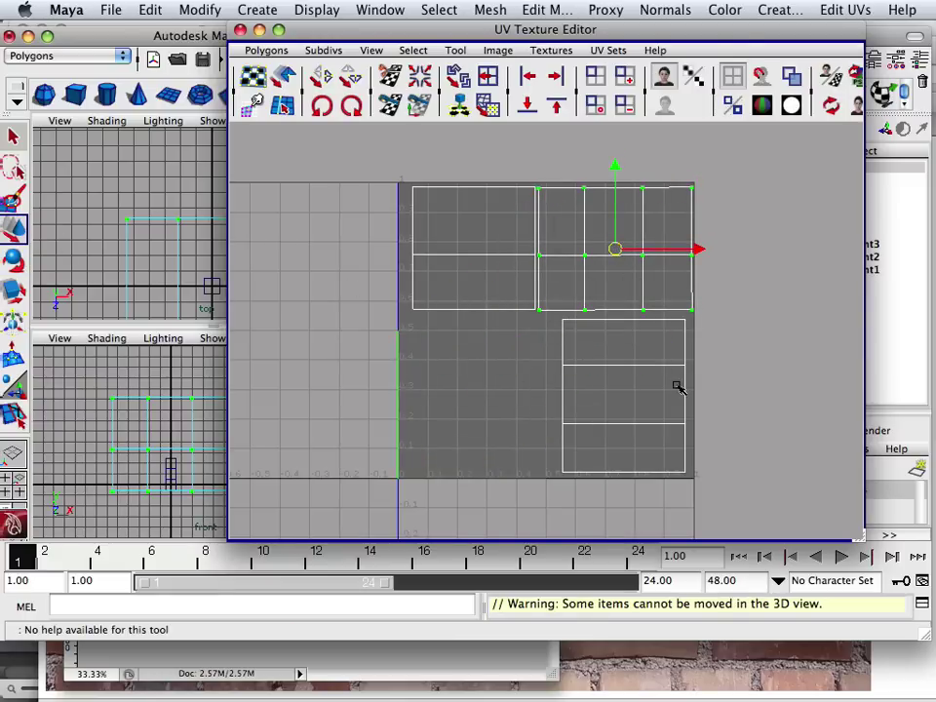
left_click_drag(470, 36, 302, 73)
scroll(473, 235, "up", 4)
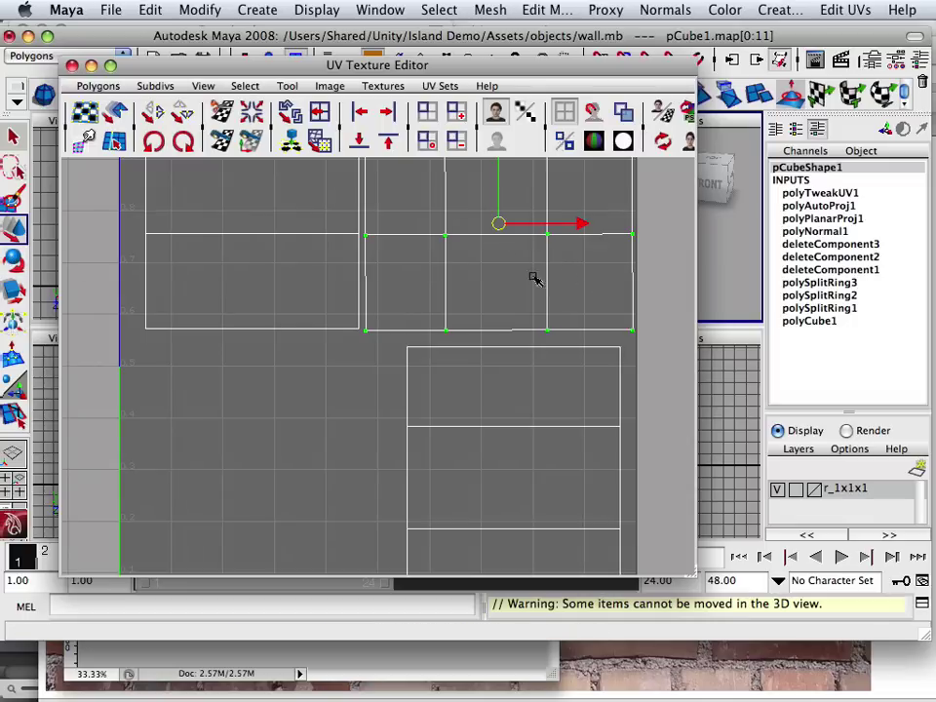
left_click(13, 259)
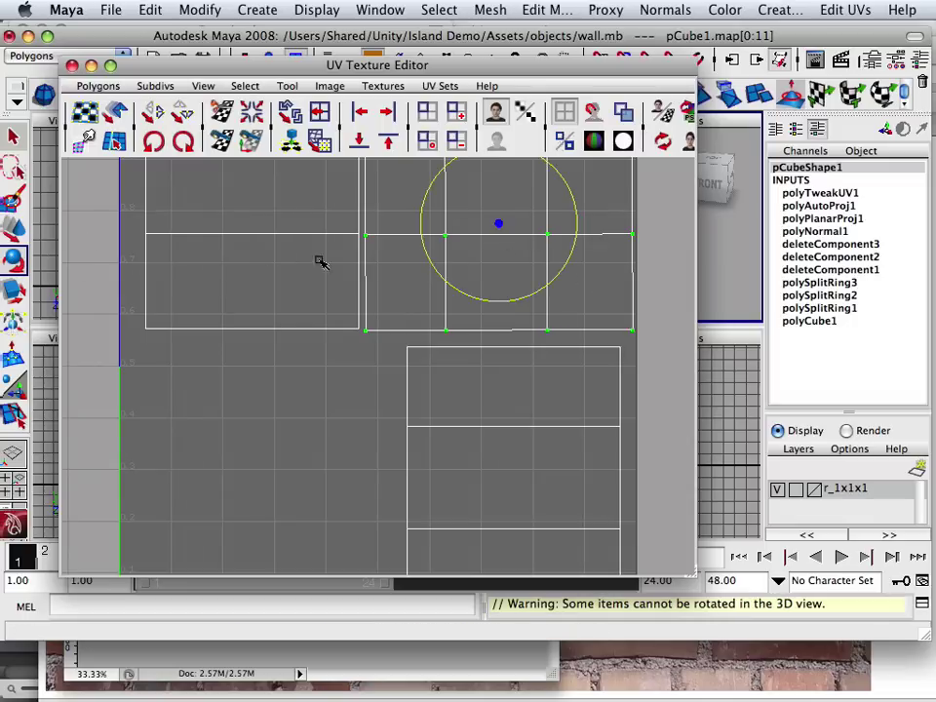
left_click(499, 306)
left_click_drag(500, 305, 501, 304)
left_click(367, 360)
scroll(410, 291, "down", 5)
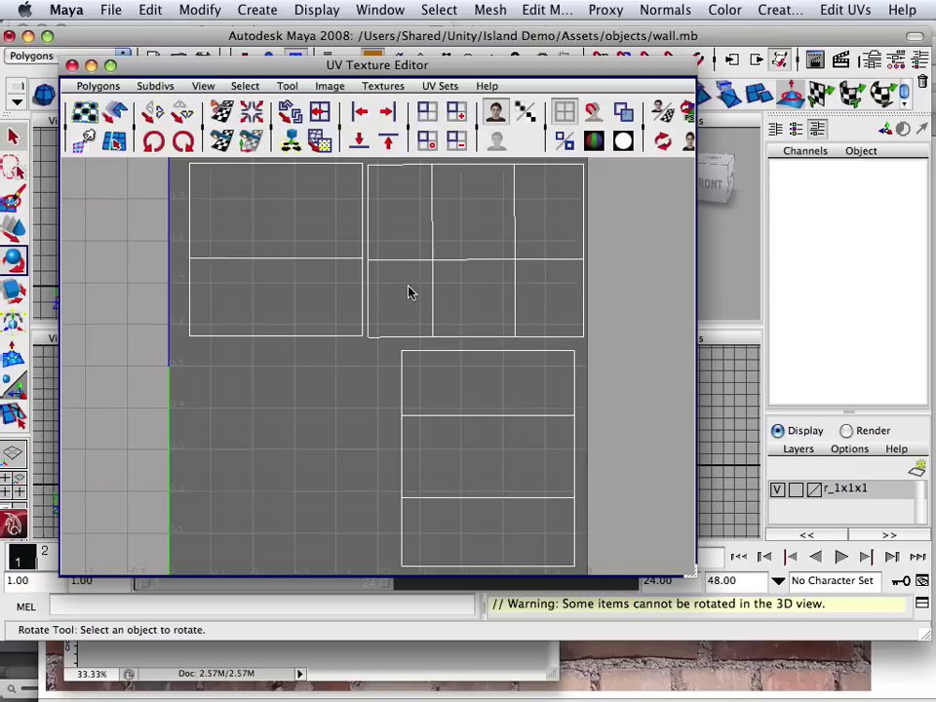
Open the UV Snapshot options and set the snapshot size to 2048 x 2048.
left_click(98, 85)
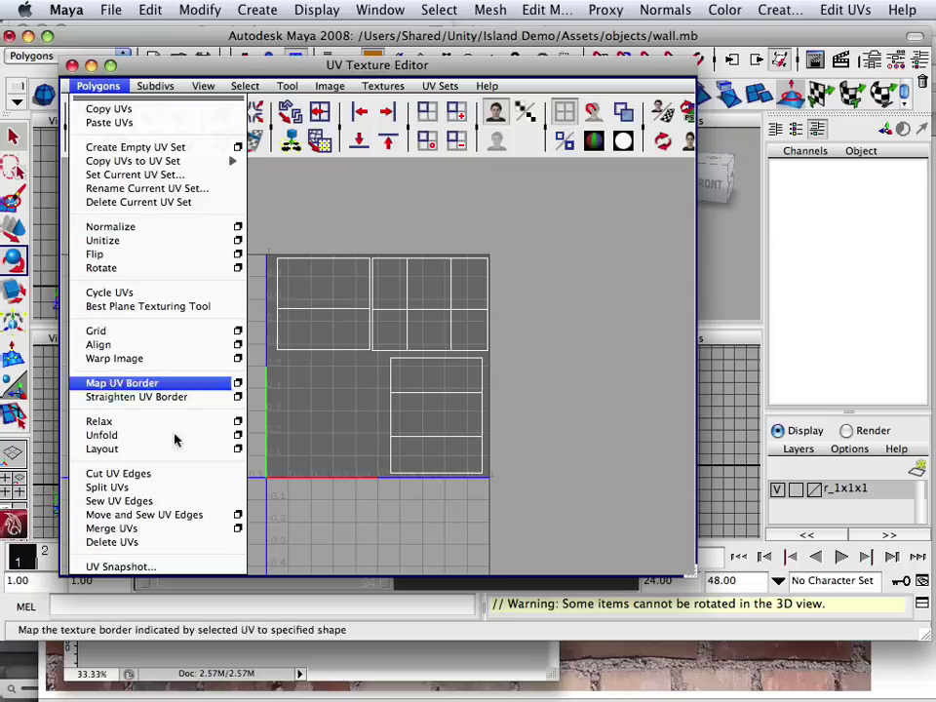
left_click(165, 566)
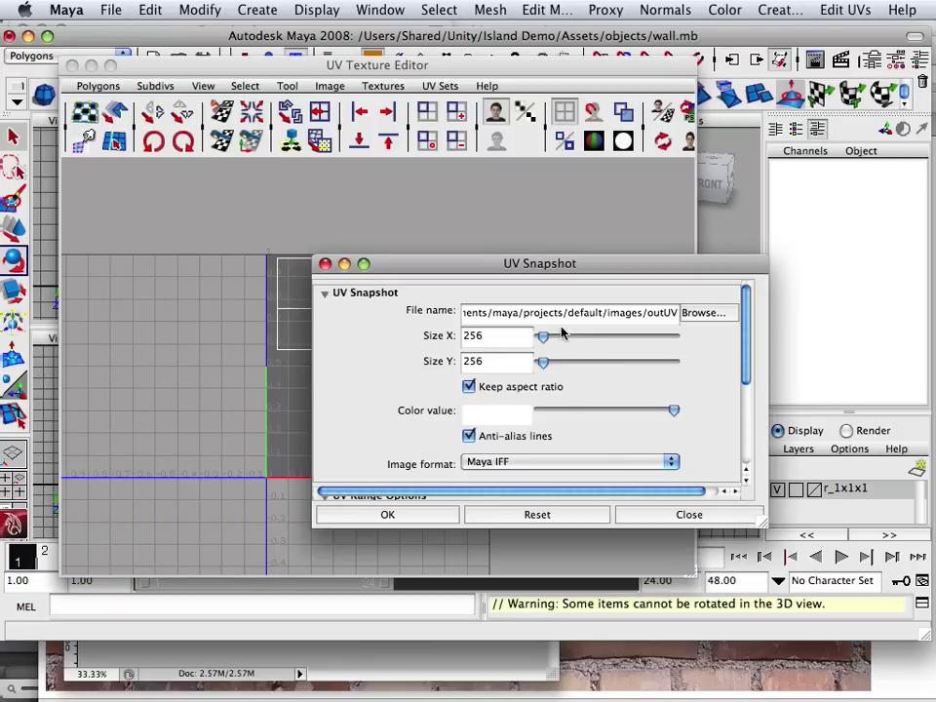
left_click(504, 335)
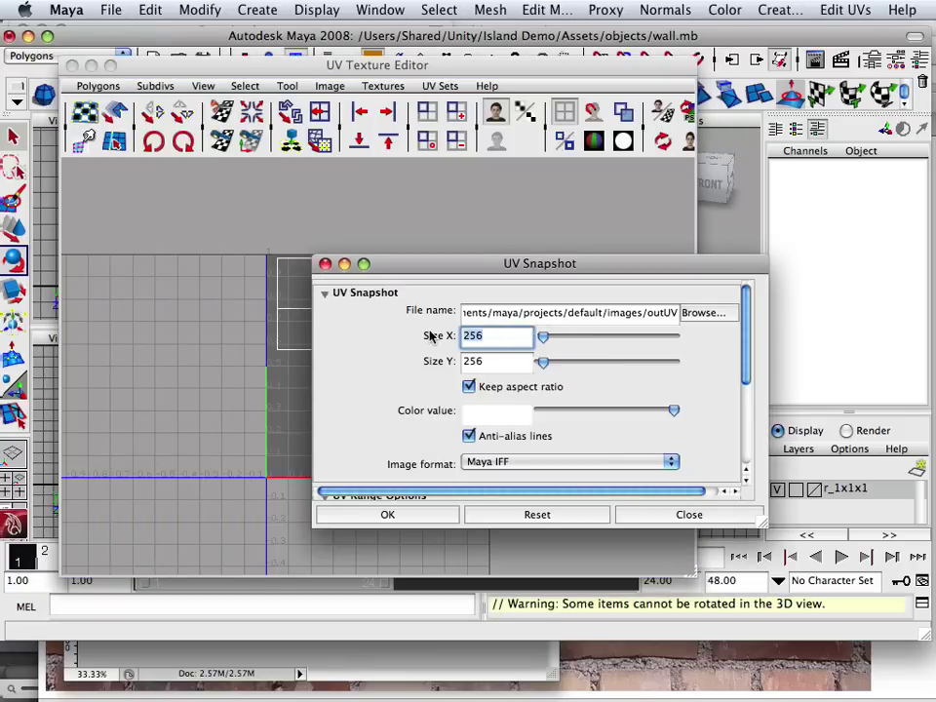
type("2048")
key("Tab")
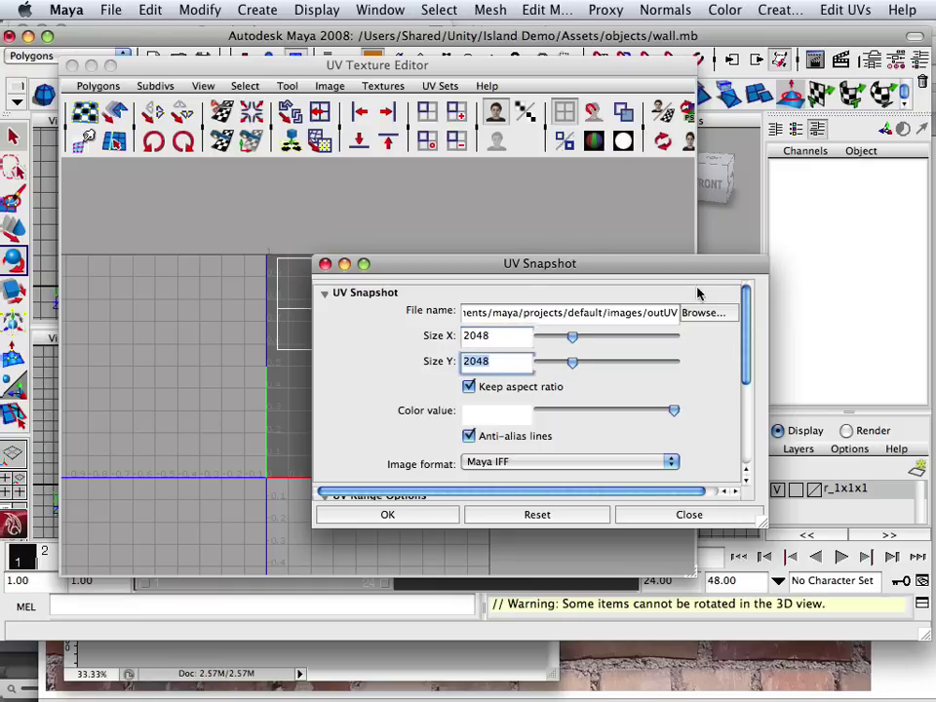
Set the snapshot file path to wall.tga on the Desktop.
left_click(717, 312)
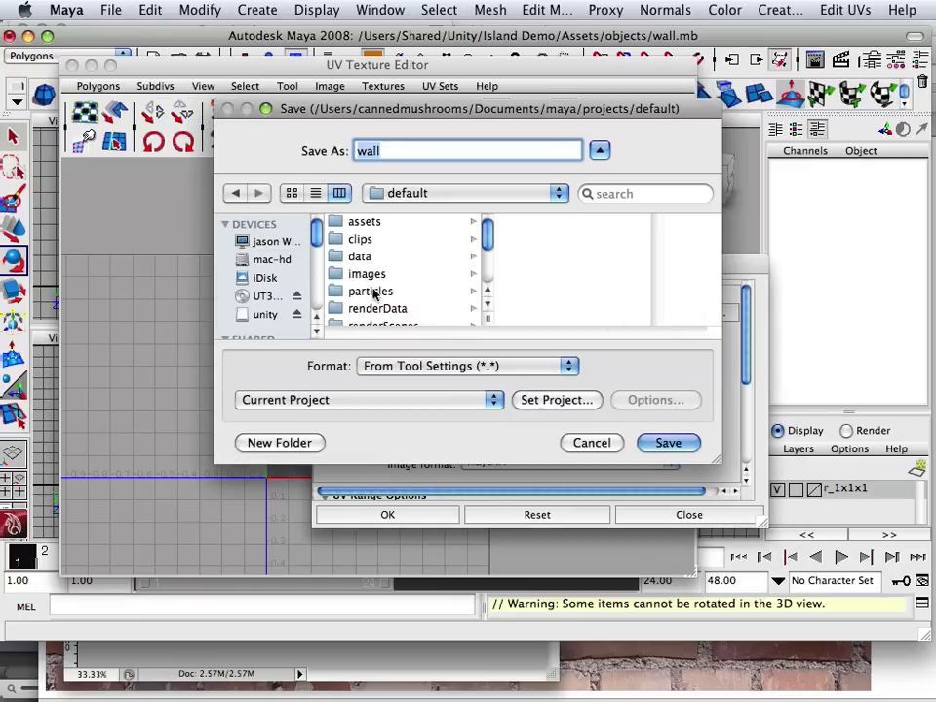
scroll(258, 278, "down", 5)
left_click(277, 277)
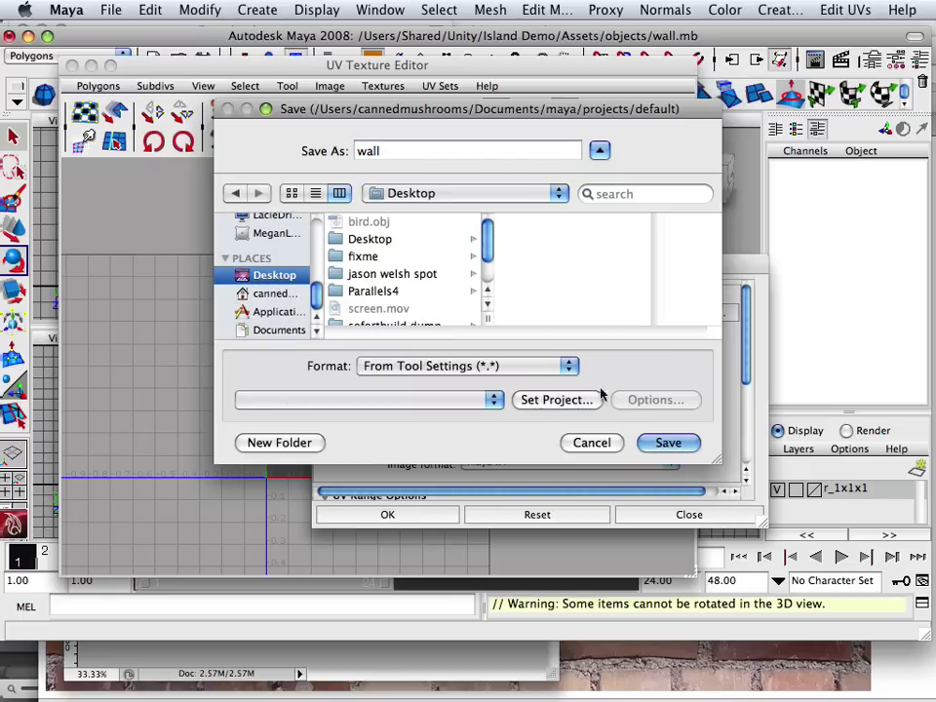
left_click(407, 152)
type(".t")
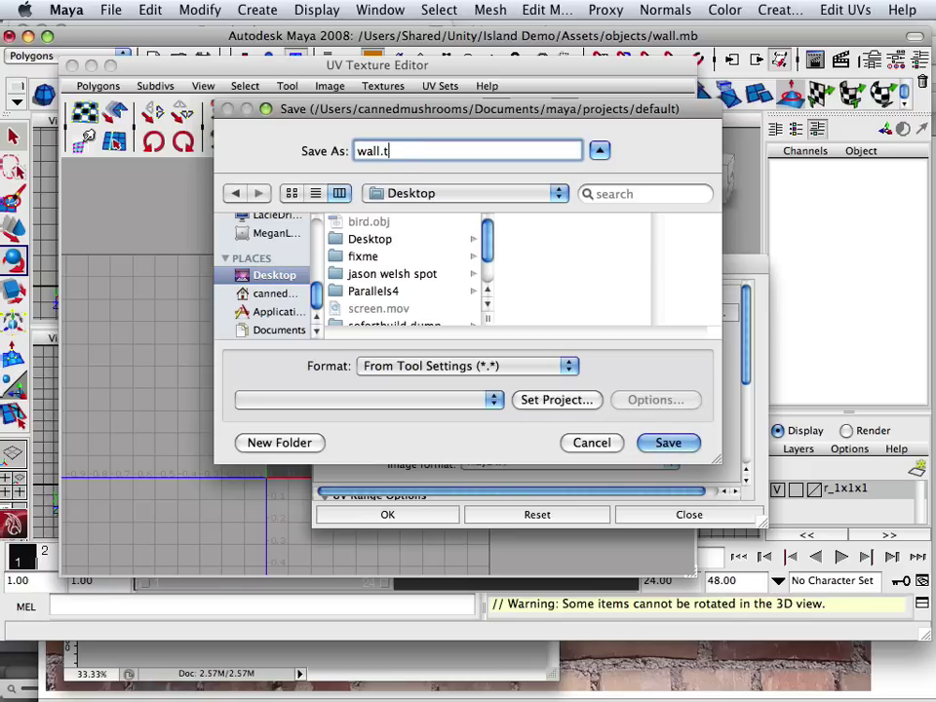
type("ga")
left_click(669, 444)
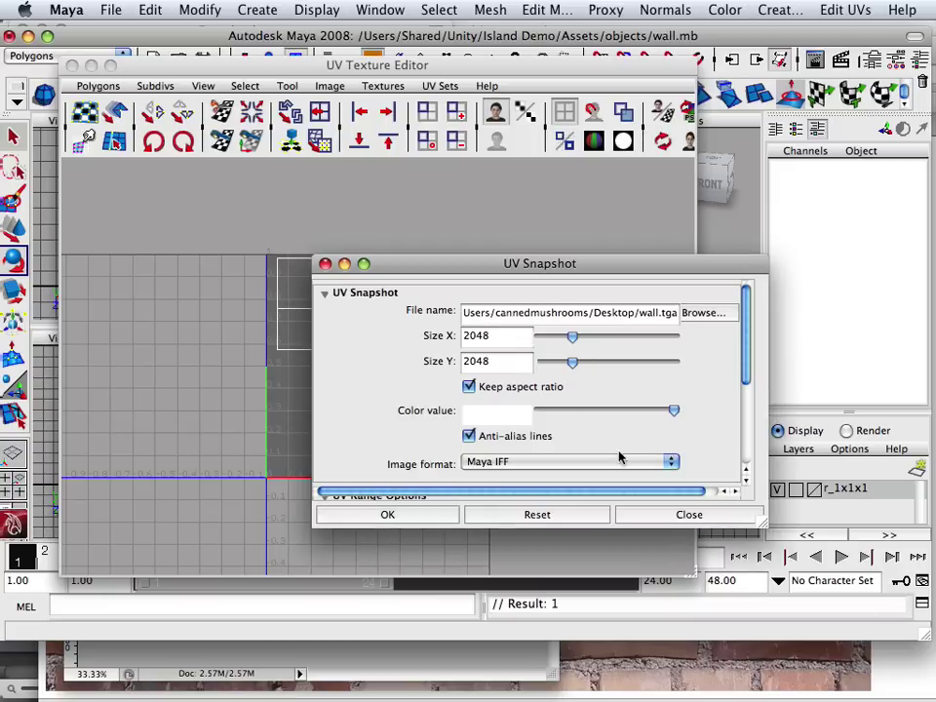
Change the snapshot image format to Targa.
left_click(441, 516)
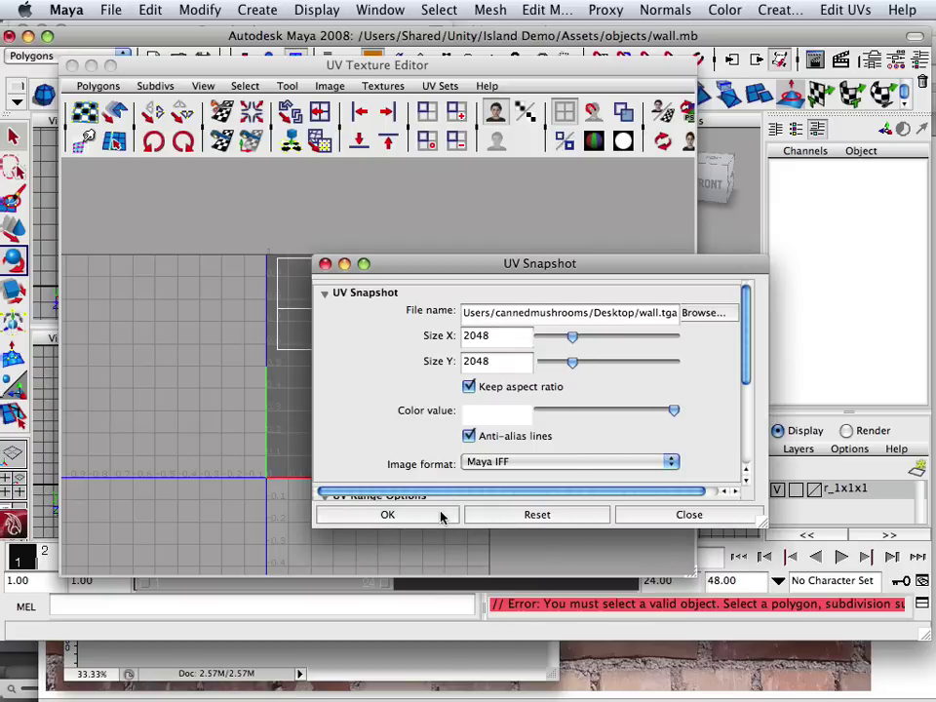
left_click(563, 464)
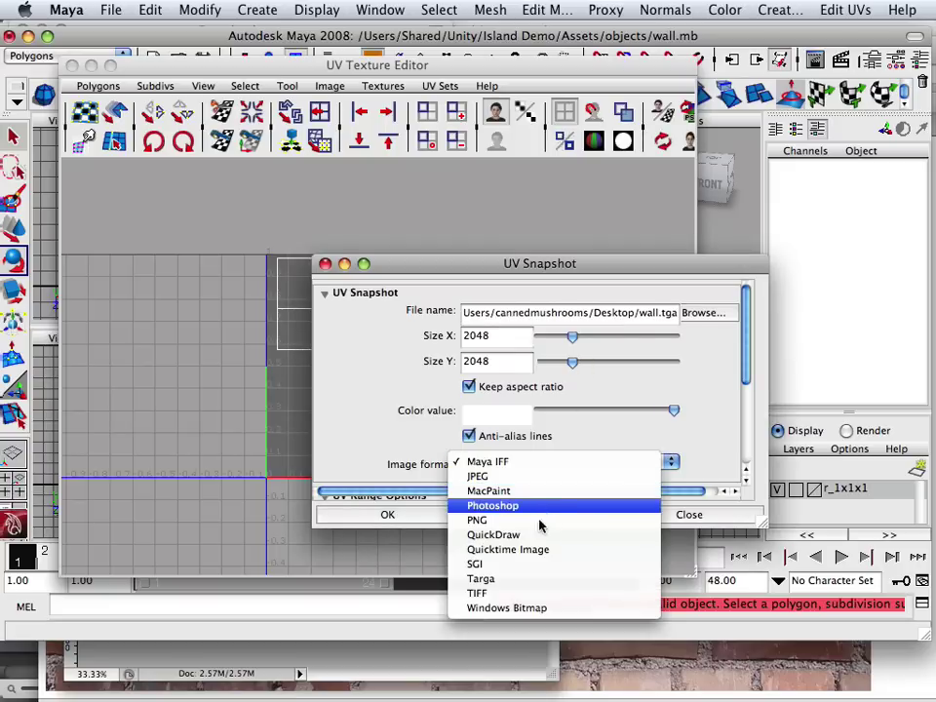
left_click(509, 579)
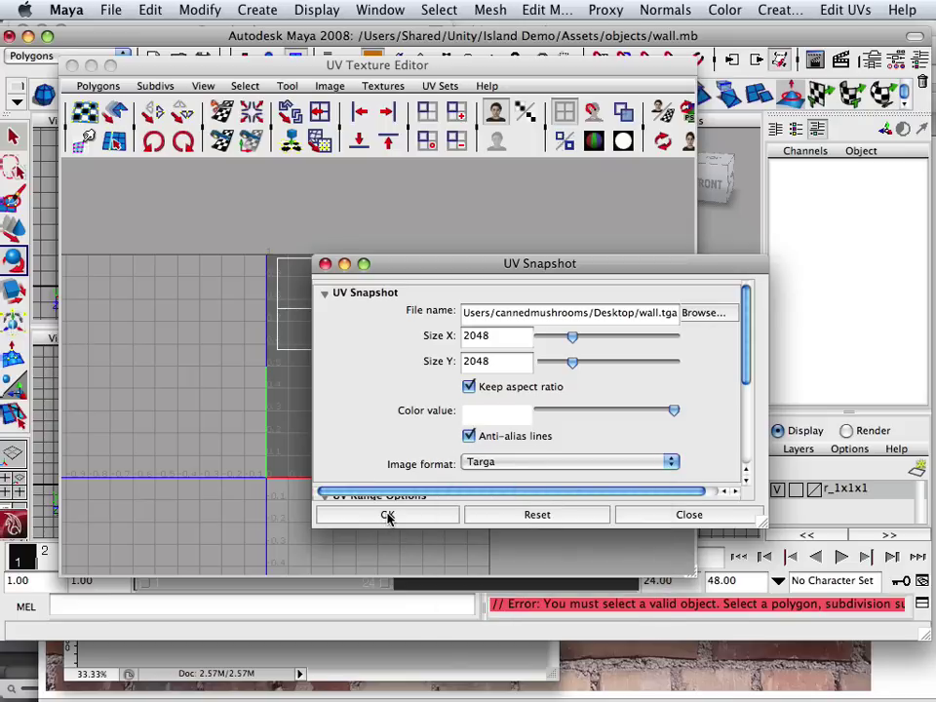
Select the wall cube pCube1 as an object and reopen the UV Snapshot options.
left_click_drag(502, 69, 239, 197)
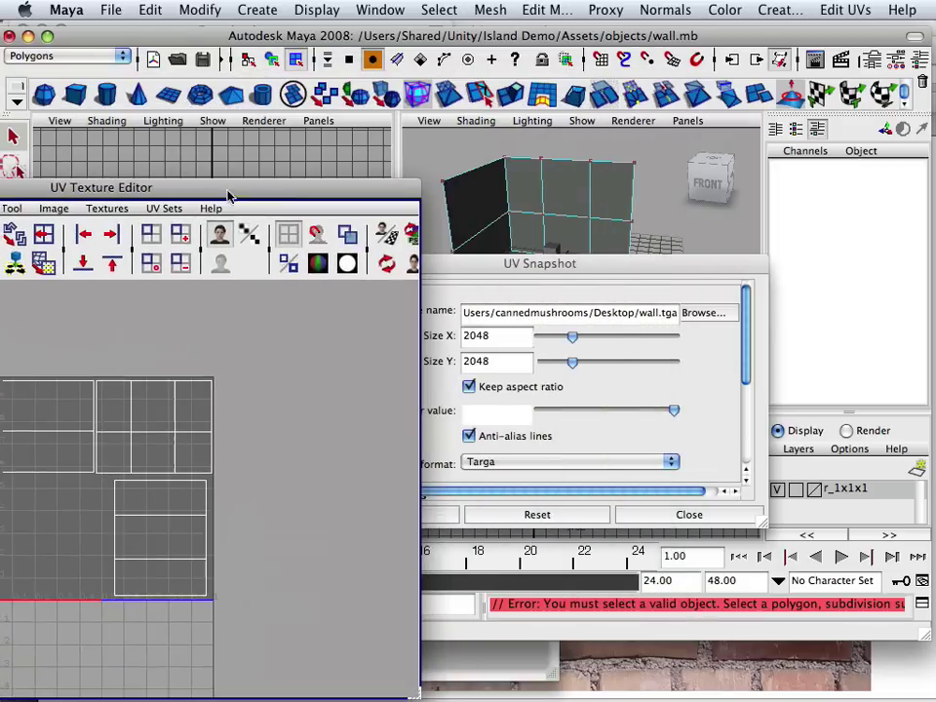
right_click_drag(481, 184, 535, 160)
left_click_drag(355, 183, 760, 47)
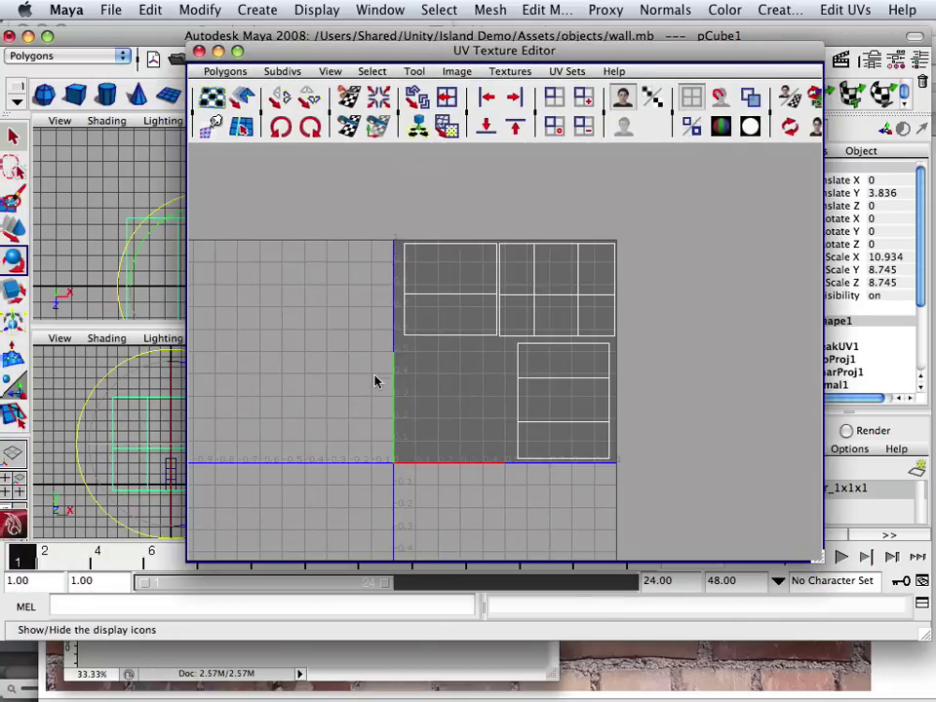
left_click(224, 71)
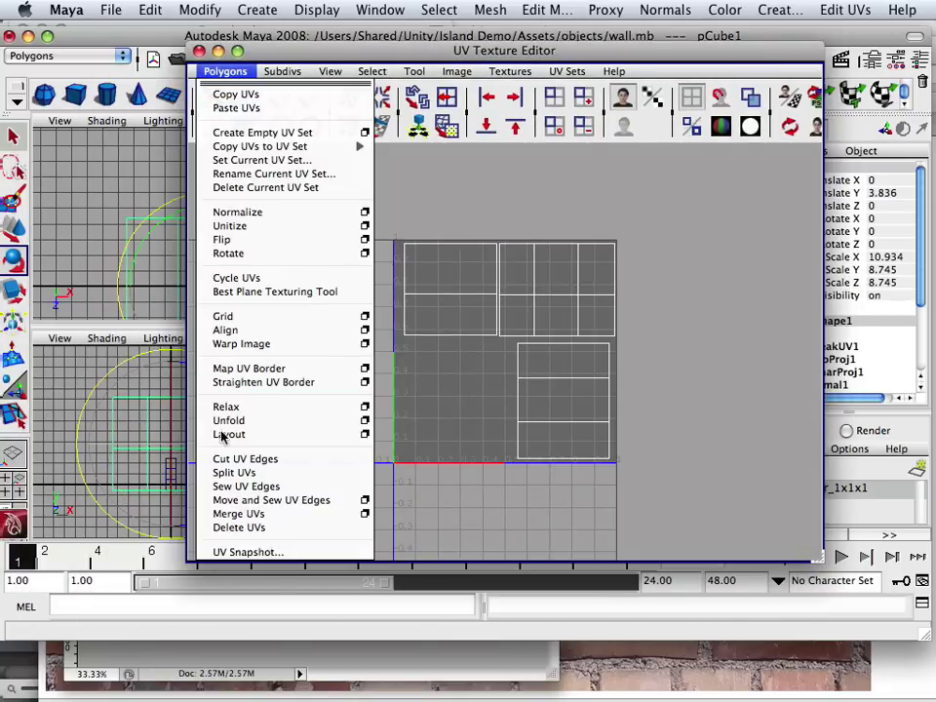
left_click(236, 553)
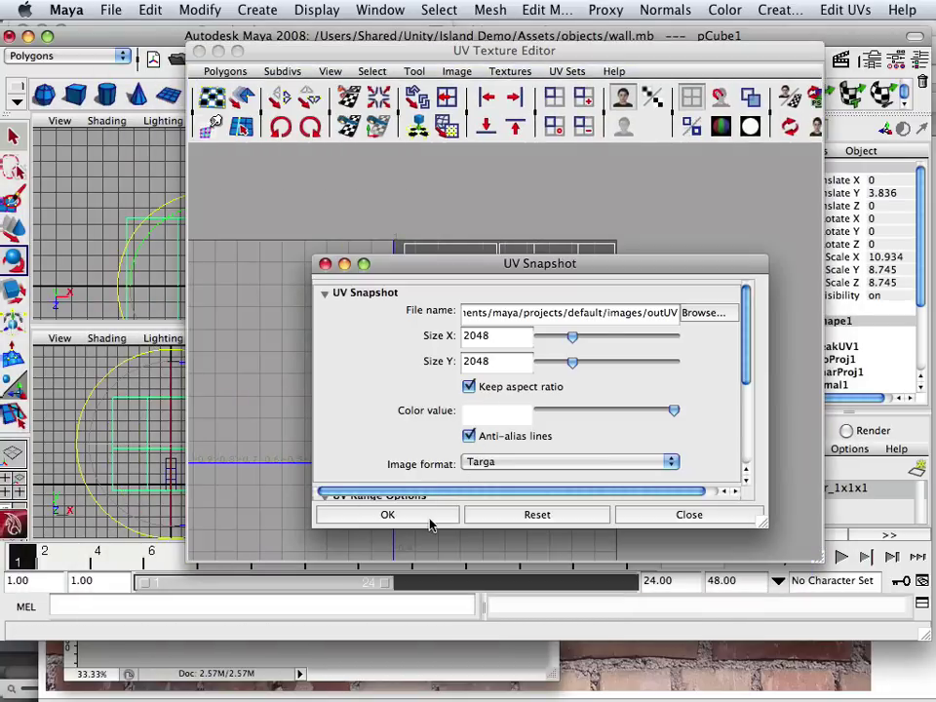
Point the snapshot back to Desktop/wall.tga and export the 2048 Targa UV image.
left_click(730, 313)
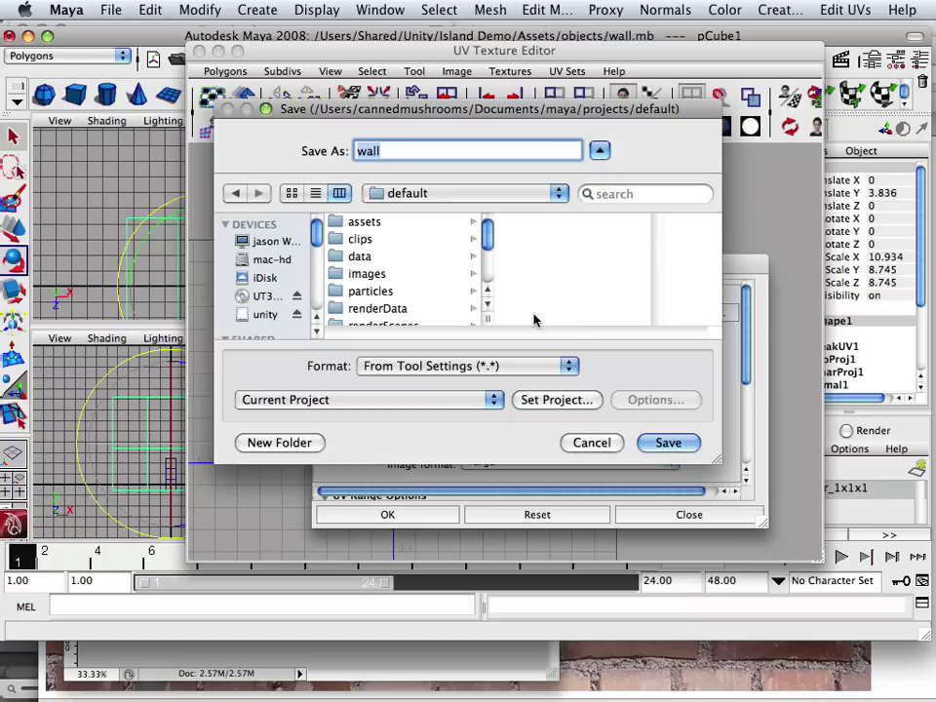
scroll(240, 286, "down", 5)
scroll(277, 286, "up", 3)
scroll(245, 293, "up", 3)
scroll(245, 283, "down", 6)
left_click(273, 304)
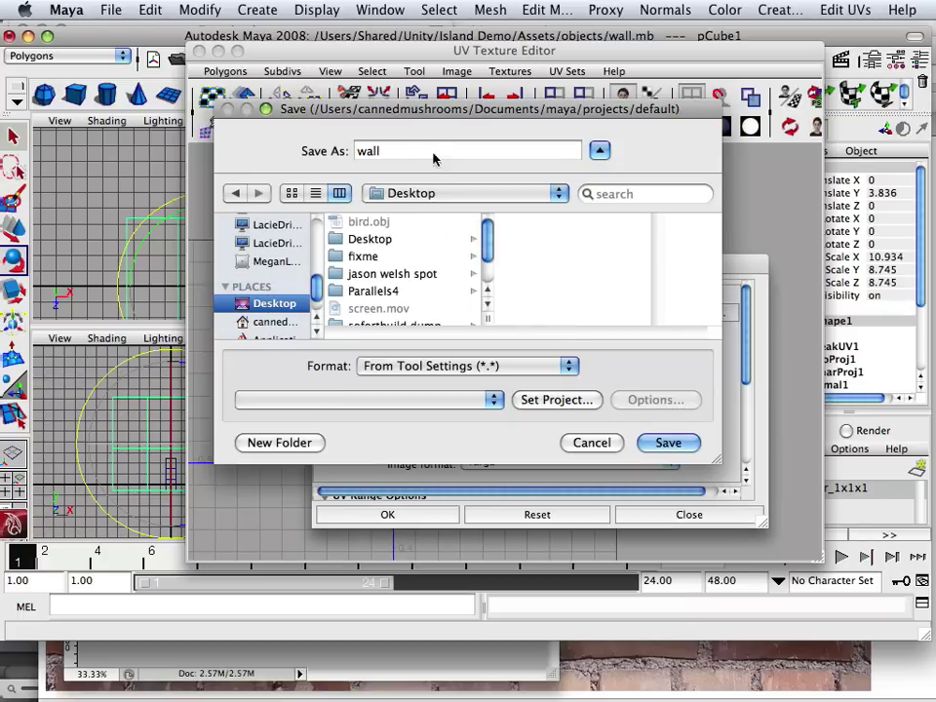
left_click(435, 150)
type(".")
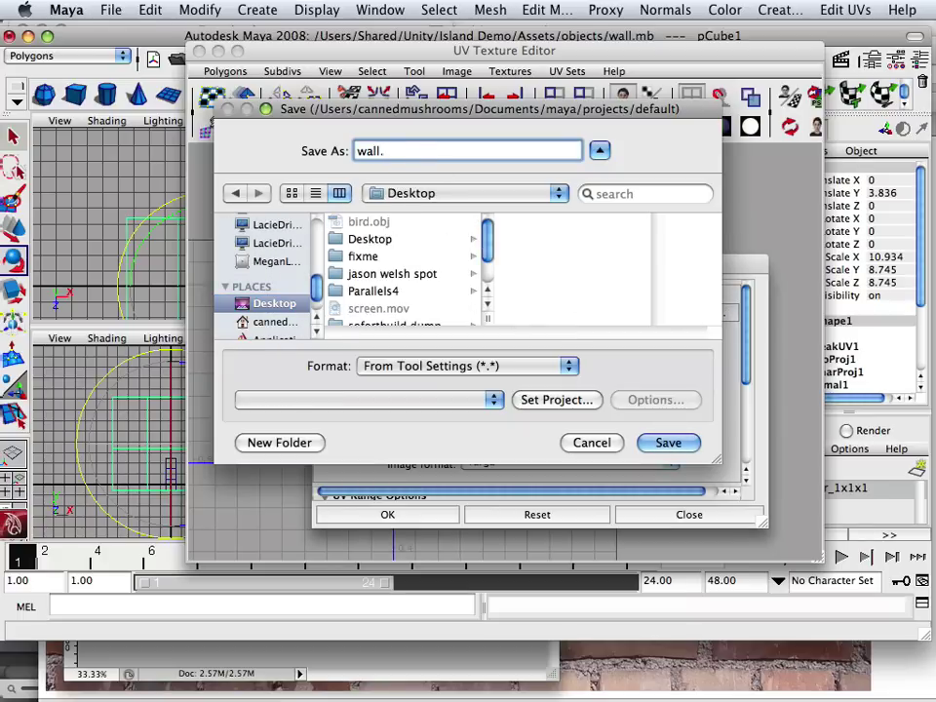
type("tga")
left_click(667, 443)
left_click(425, 516)
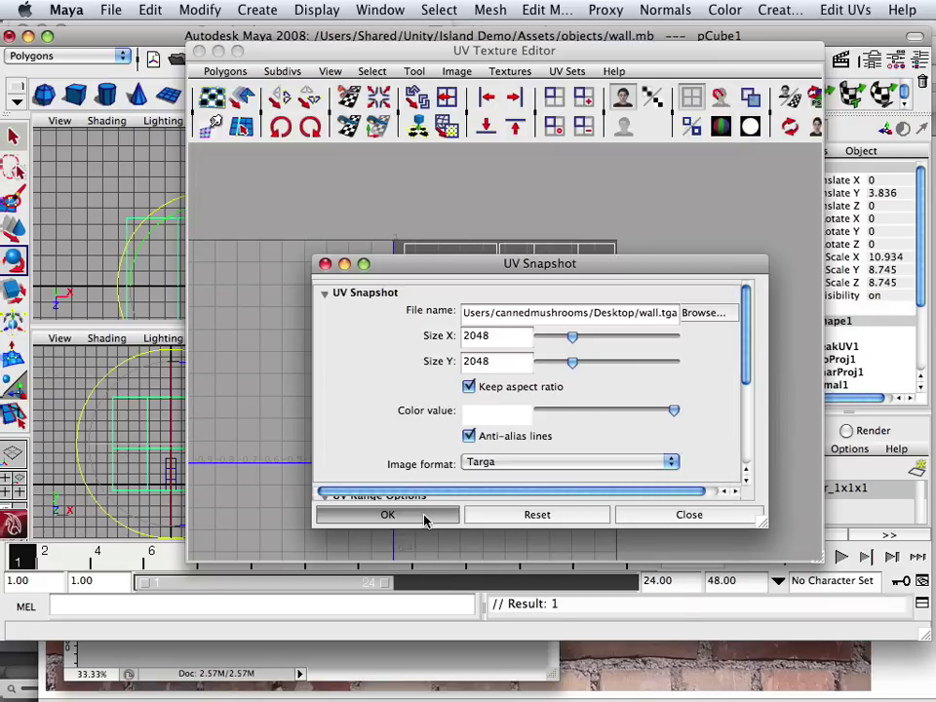